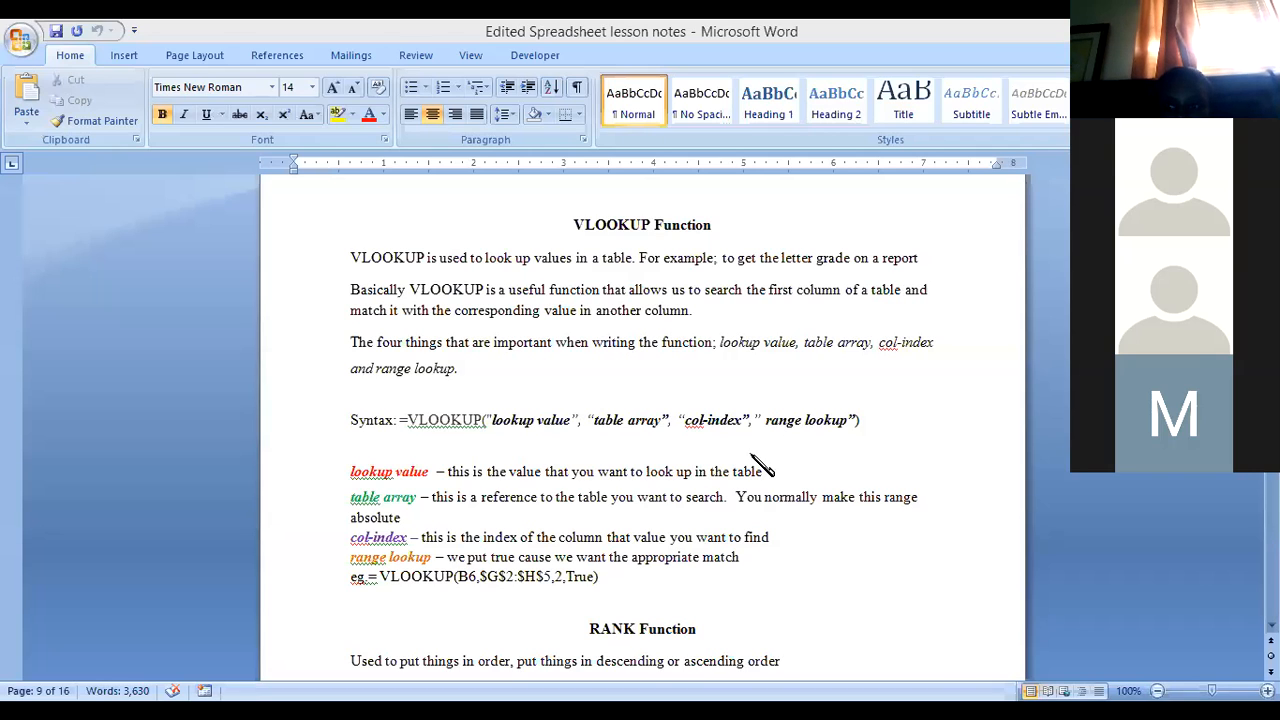
Enlarge the VLOOKUP Function section of the lesson notes to 130% zoom
{"action": "left_click", "coordinate": [1267, 691]}
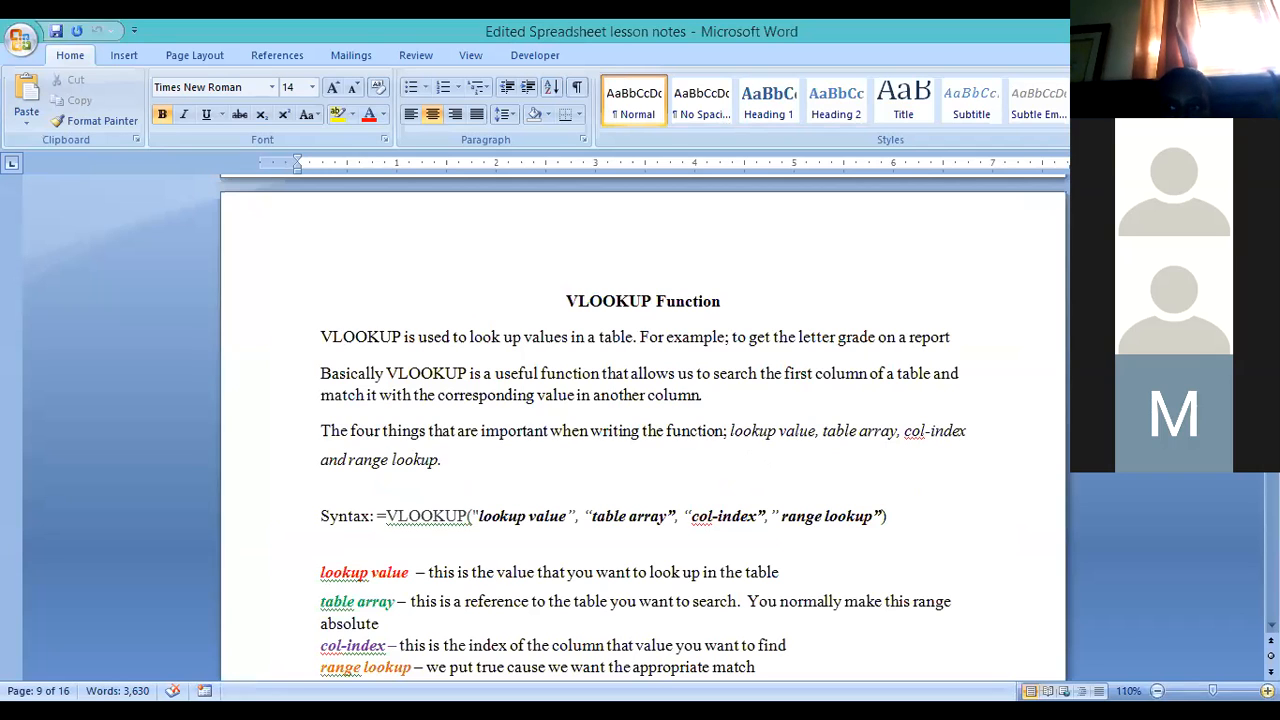
{"action": "left_click", "coordinate": [1267, 691]}
{"action": "left_click", "coordinate": [1267, 691]}
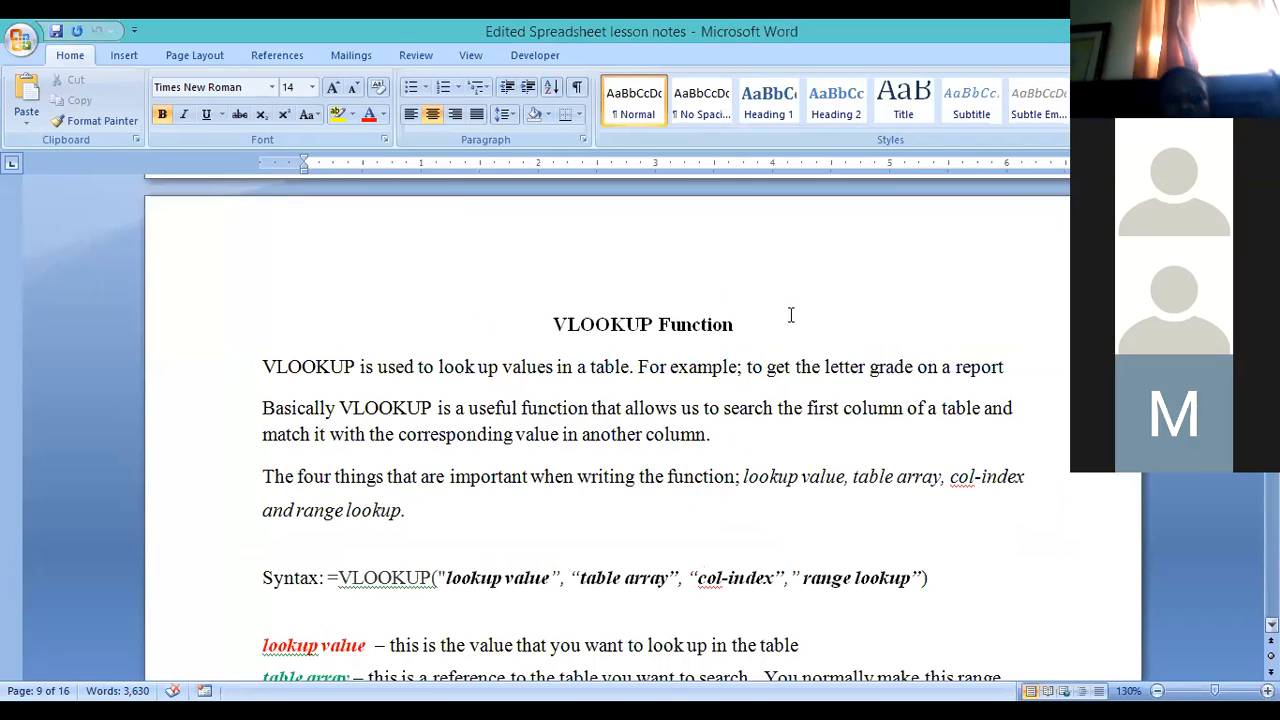
{"action": "scroll", "coordinate": [790, 316], "scroll_direction": "down", "scroll_amount": 1}
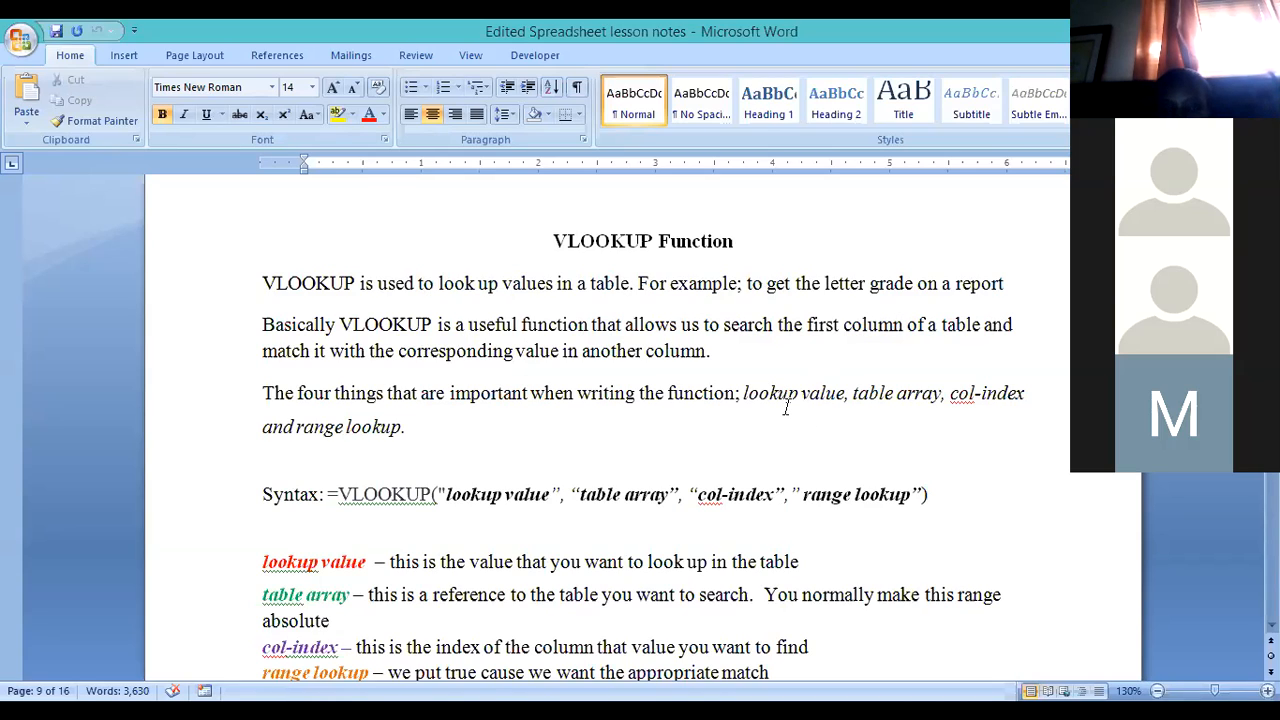
Highlight the term "table array" in the sentence listing the four important things for writing the VLOOKUP function
{"action": "left_click_drag", "start_coordinate": [779, 397], "coordinate": [942, 399]}
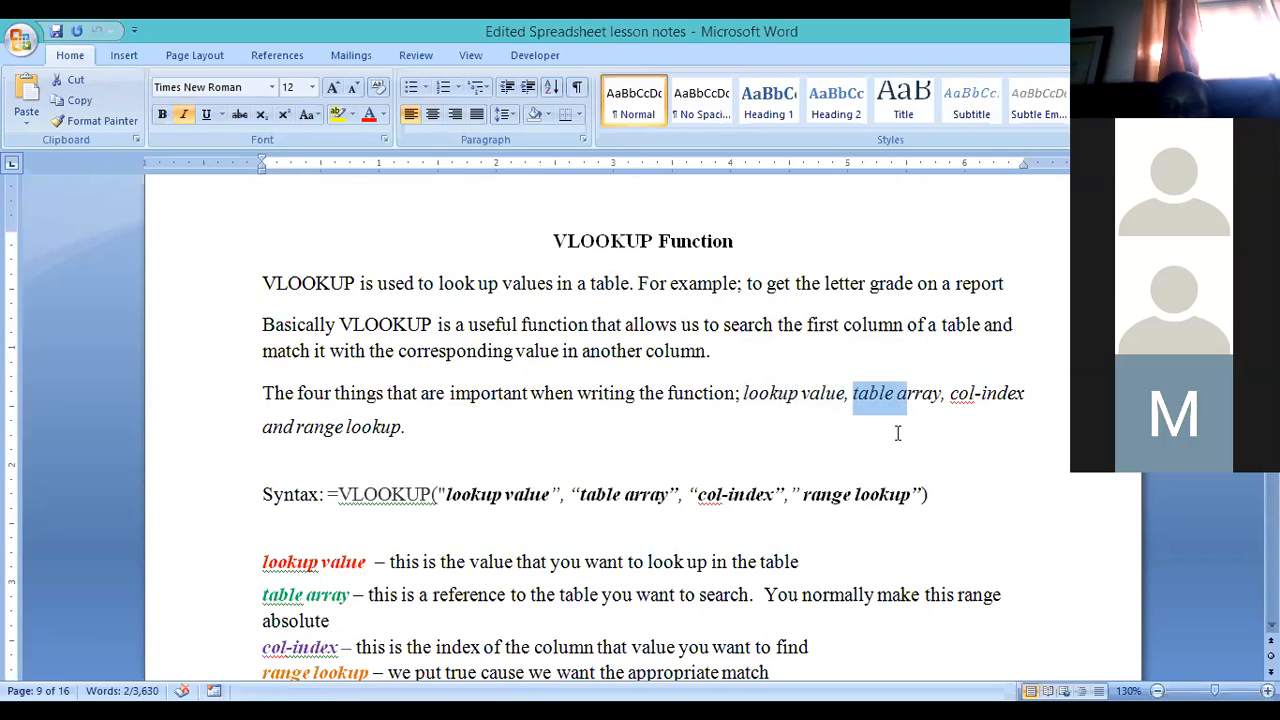
{"action": "left_click", "coordinate": [845, 442]}
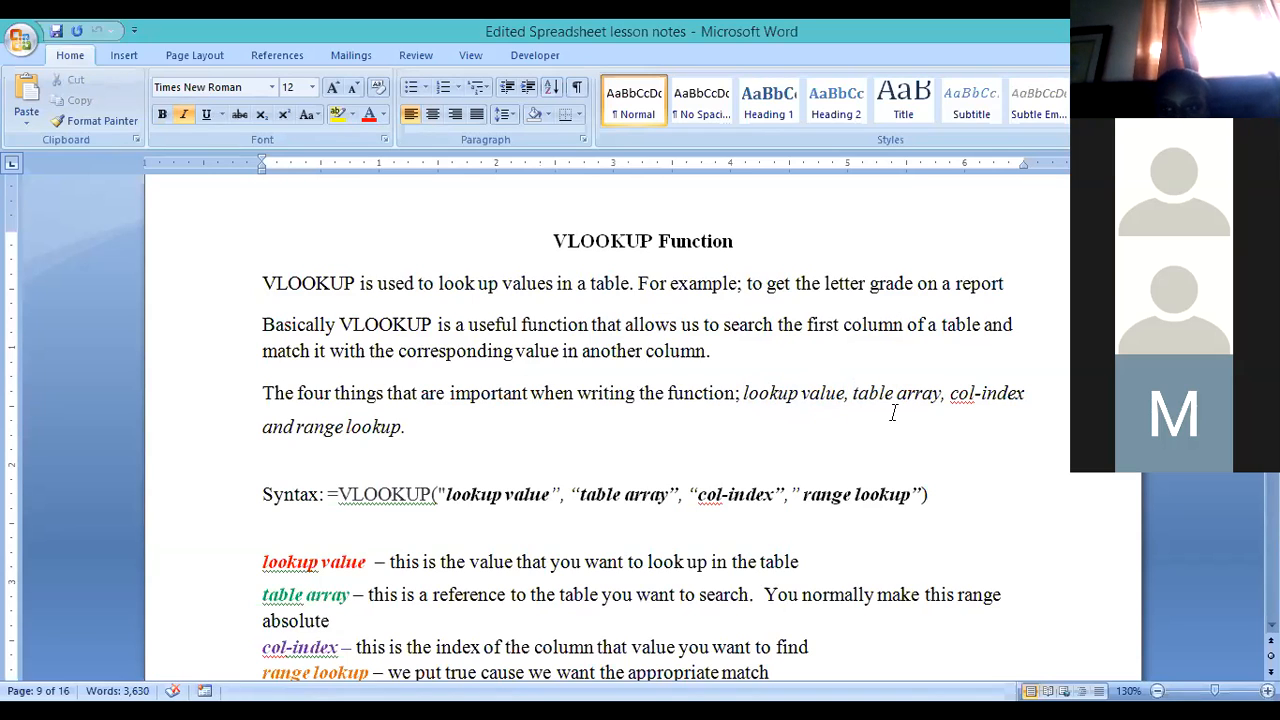
{"action": "left_click_drag", "start_coordinate": [852, 396], "coordinate": [935, 400]}
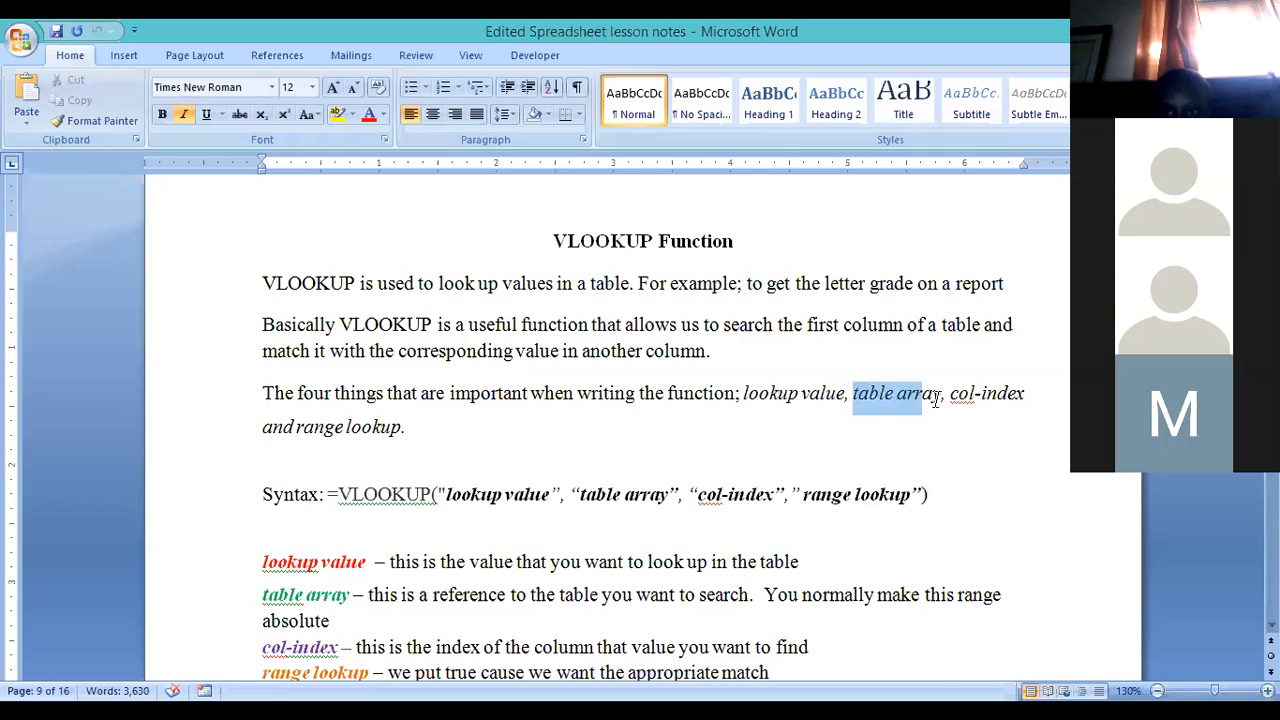
{"action": "left_click", "coordinate": [995, 487]}
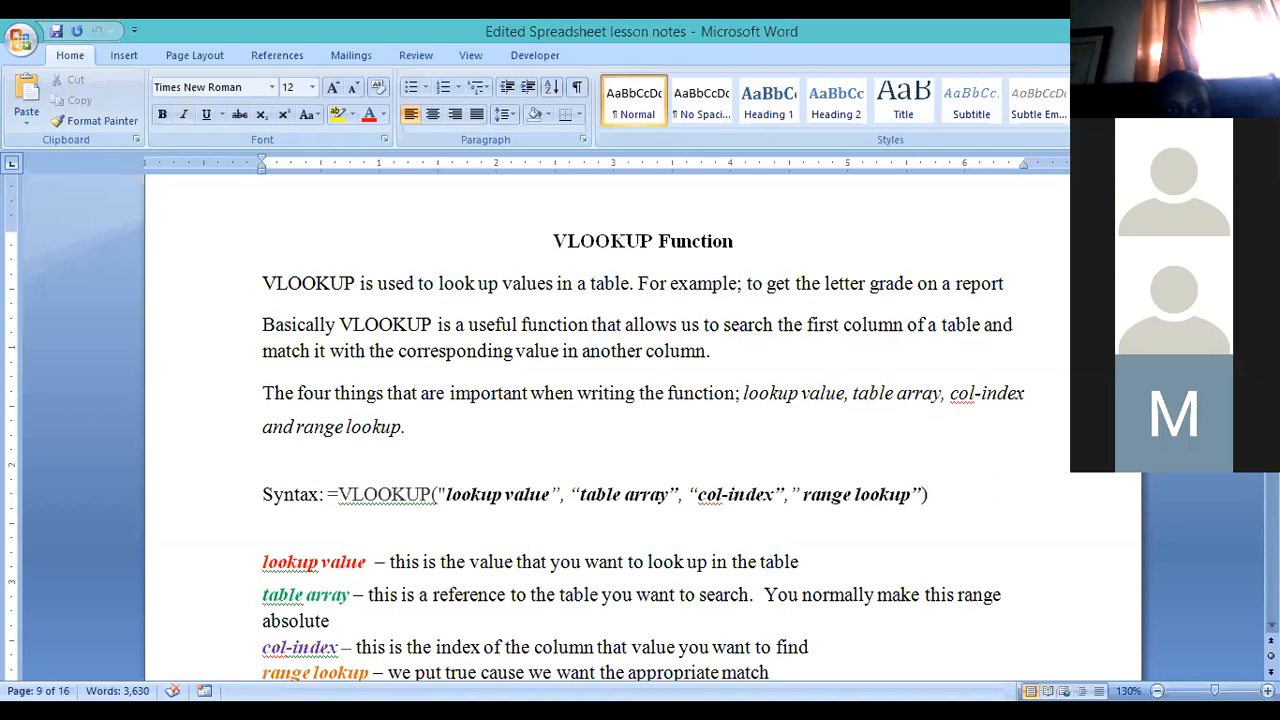
{"action": "scroll", "coordinate": [628, 487], "scroll_direction": "down", "scroll_amount": 1}
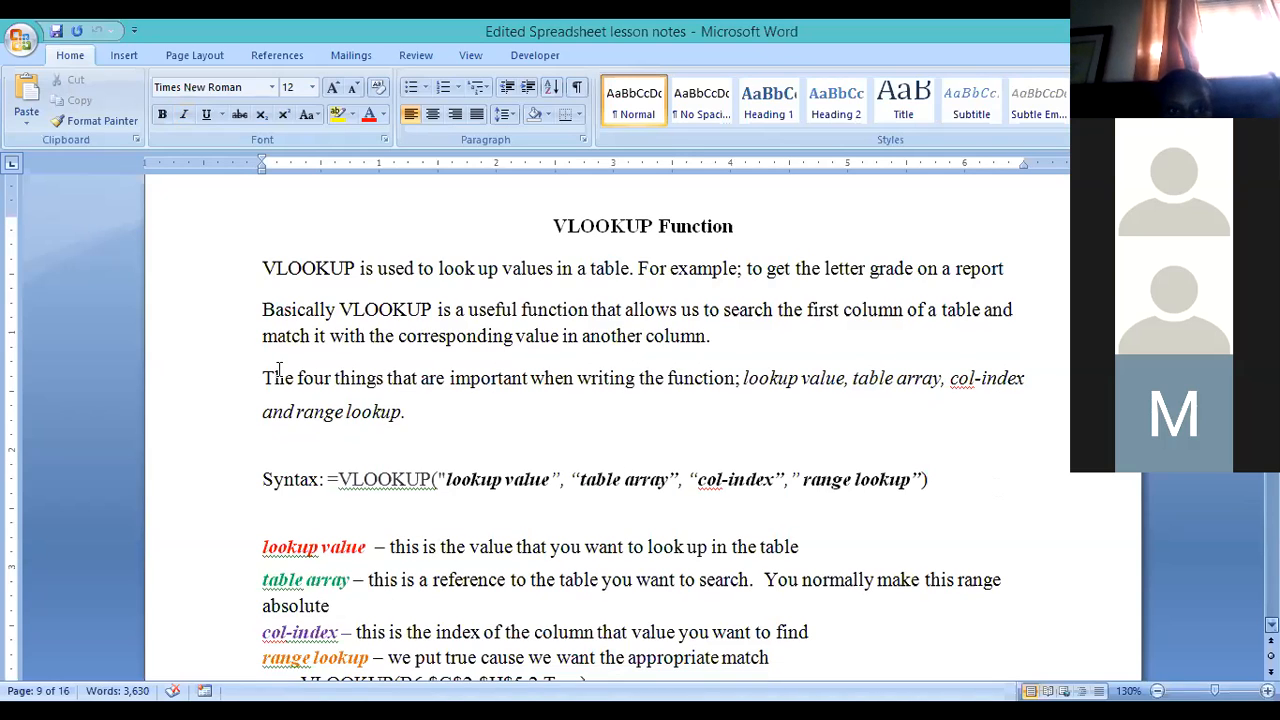
{"action": "scroll", "coordinate": [313, 377], "scroll_direction": "down", "scroll_amount": 3}
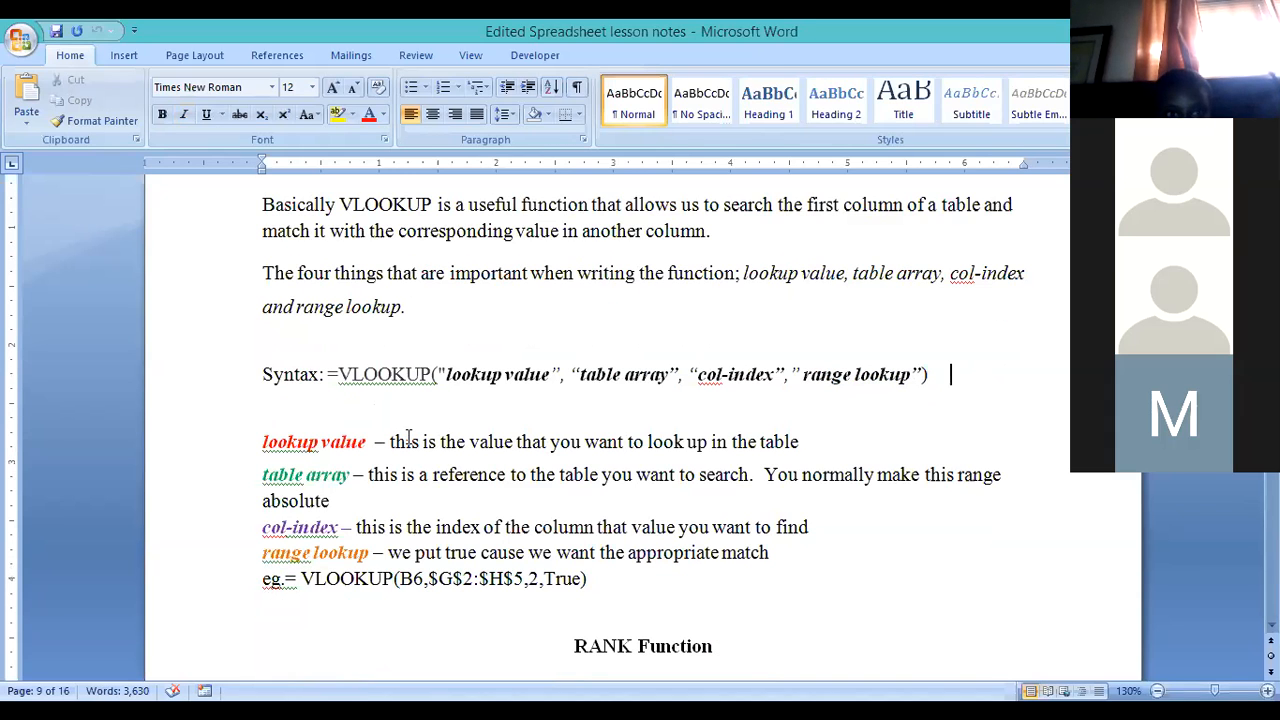
Examine the VLOOKUP syntax line, the definitions of its four arguments and the example formula beneath them
{"action": "left_click_drag", "start_coordinate": [262, 375], "coordinate": [308, 375]}
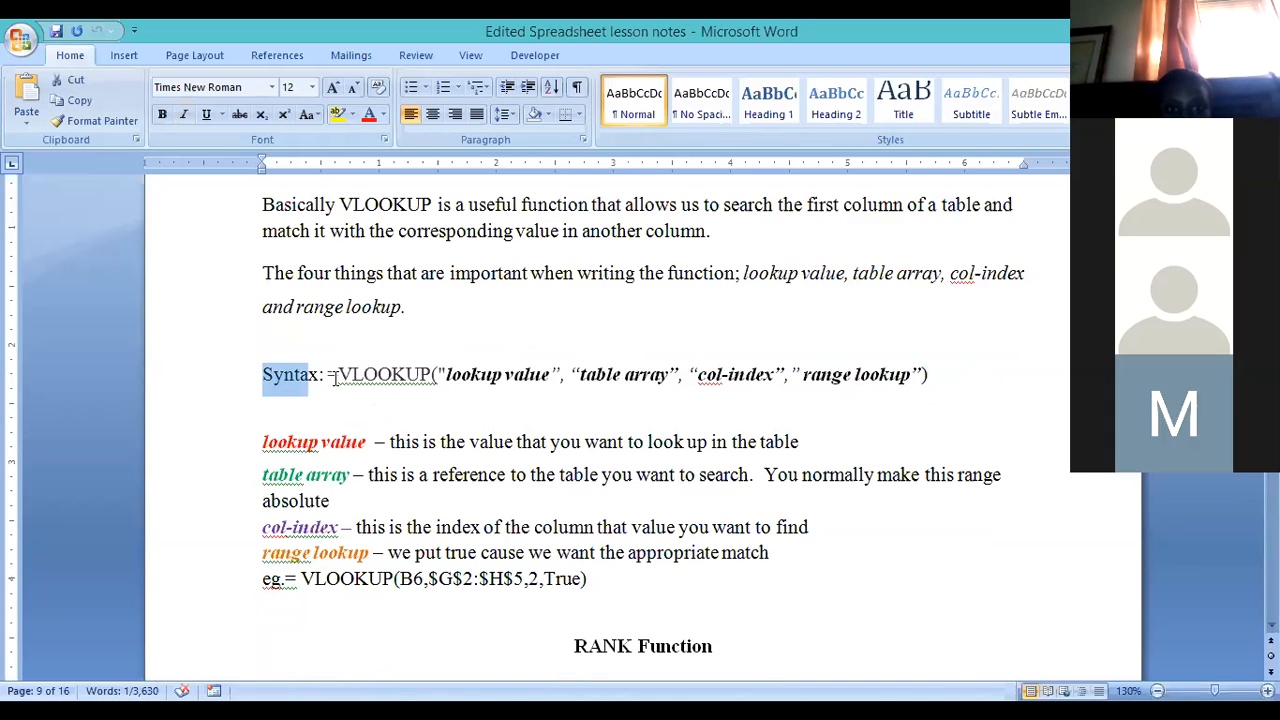
{"action": "left_click", "coordinate": [333, 374]}
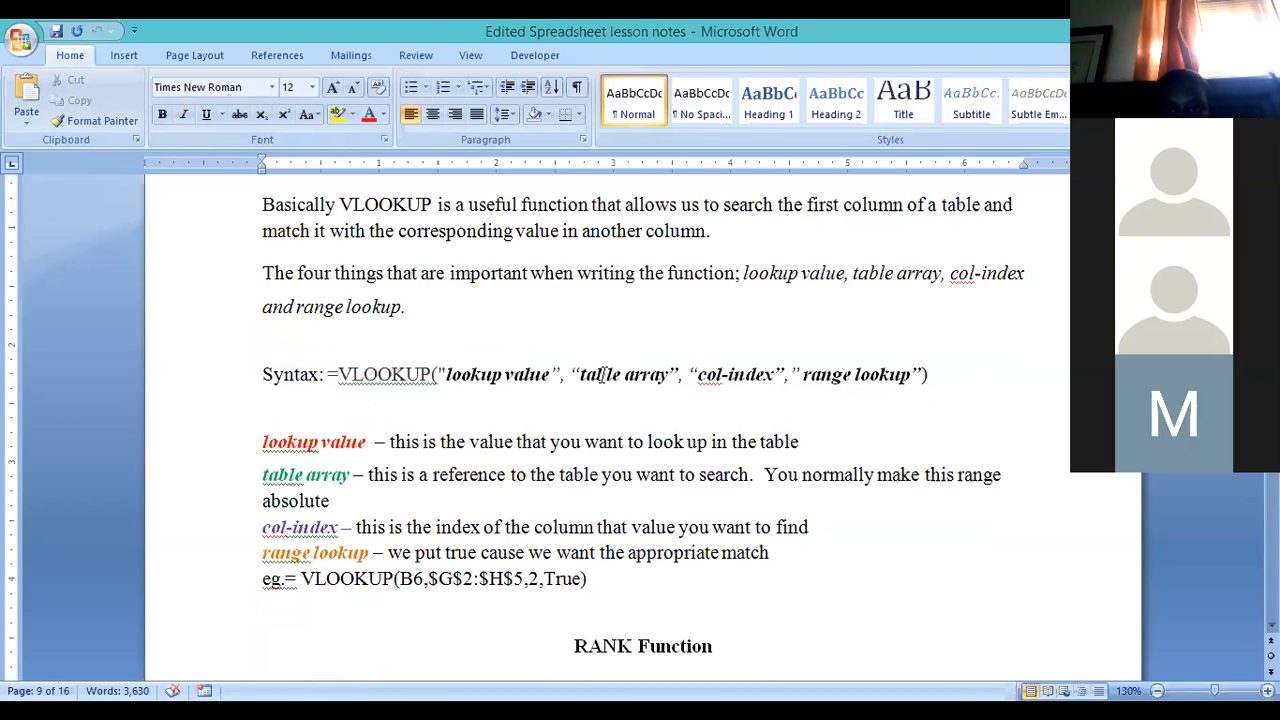
{"action": "left_click", "coordinate": [757, 418]}
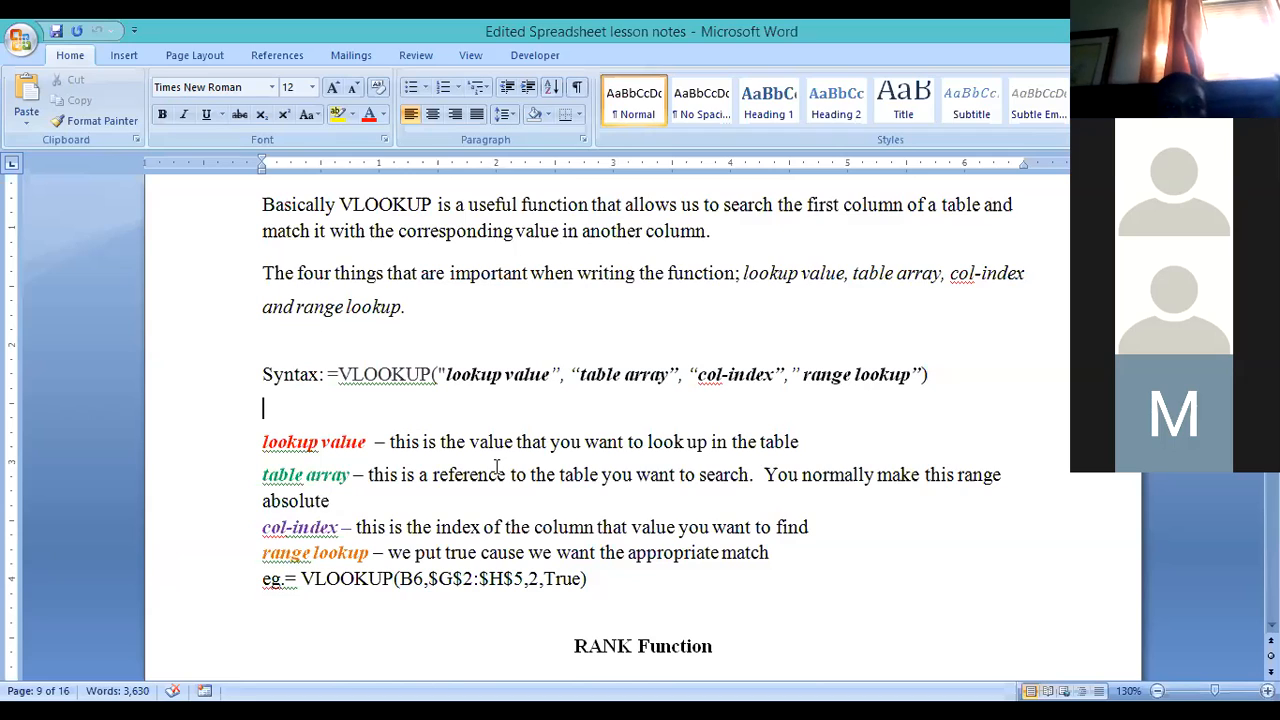
{"action": "scroll", "coordinate": [432, 460], "scroll_direction": "down", "scroll_amount": 1}
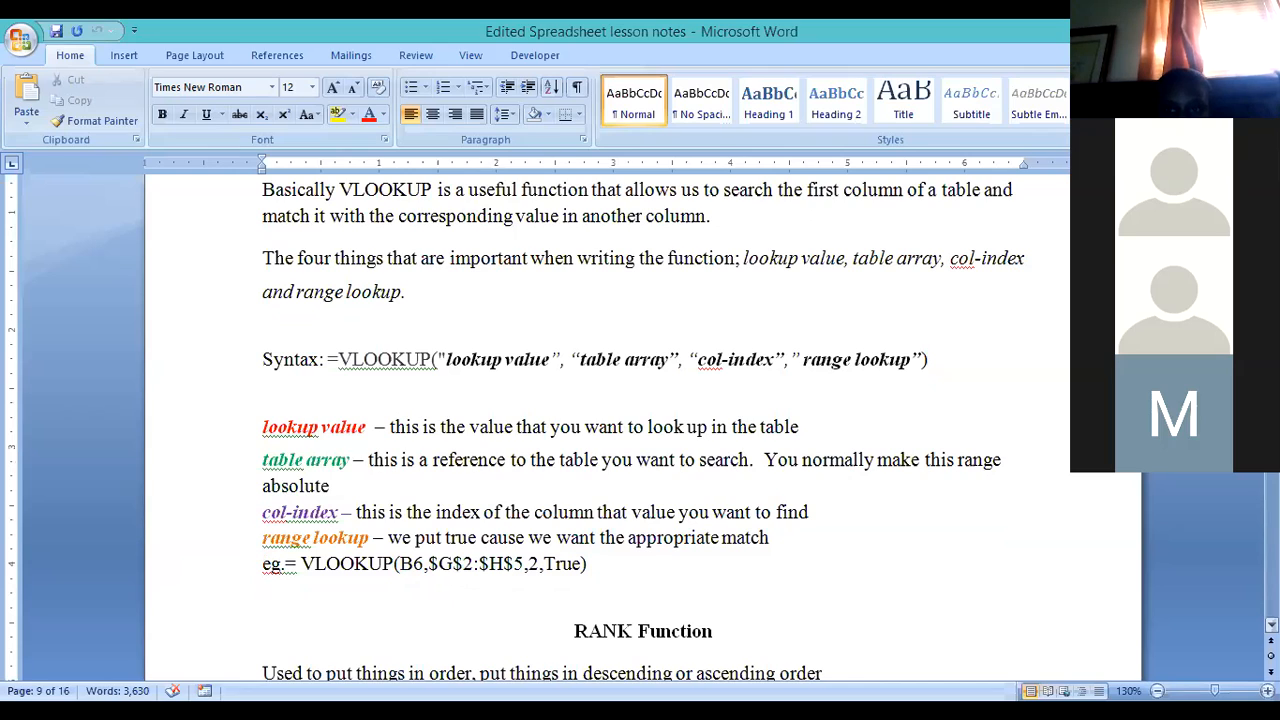
{"action": "scroll", "coordinate": [643, 428], "scroll_direction": "up", "scroll_amount": 1}
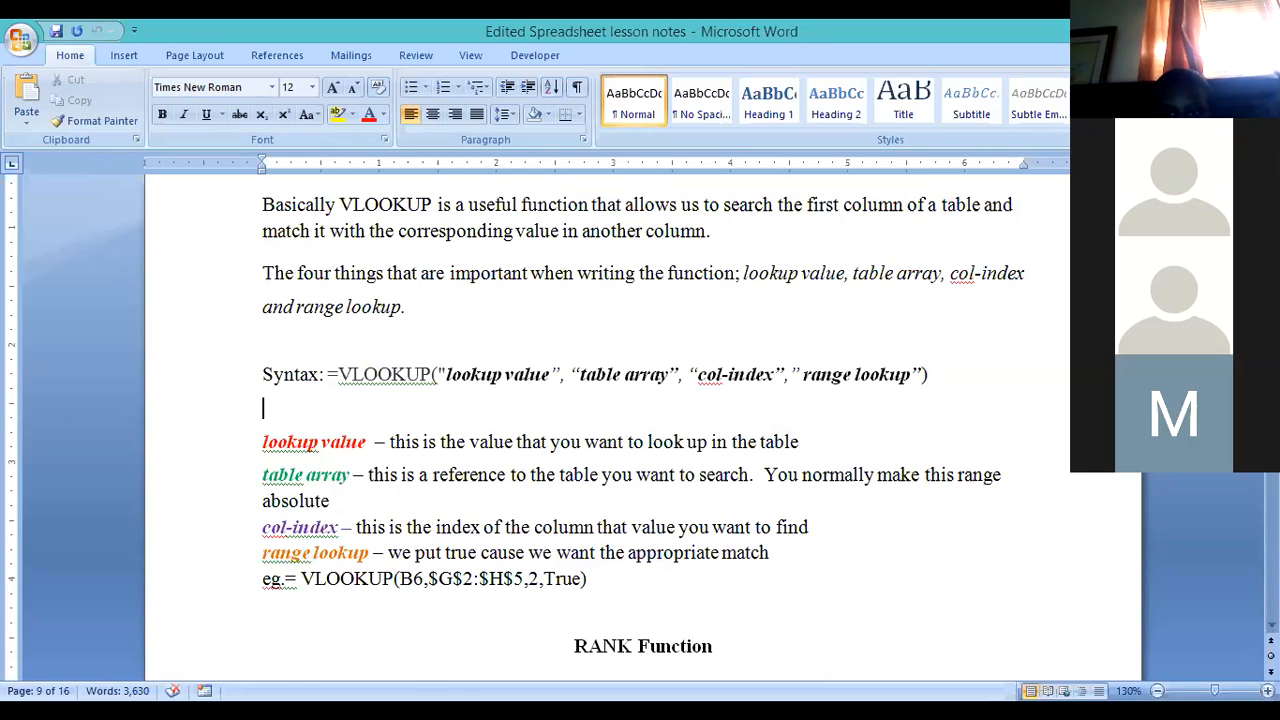
{"action": "scroll", "coordinate": [640, 430], "scroll_direction": "down", "scroll_amount": 1}
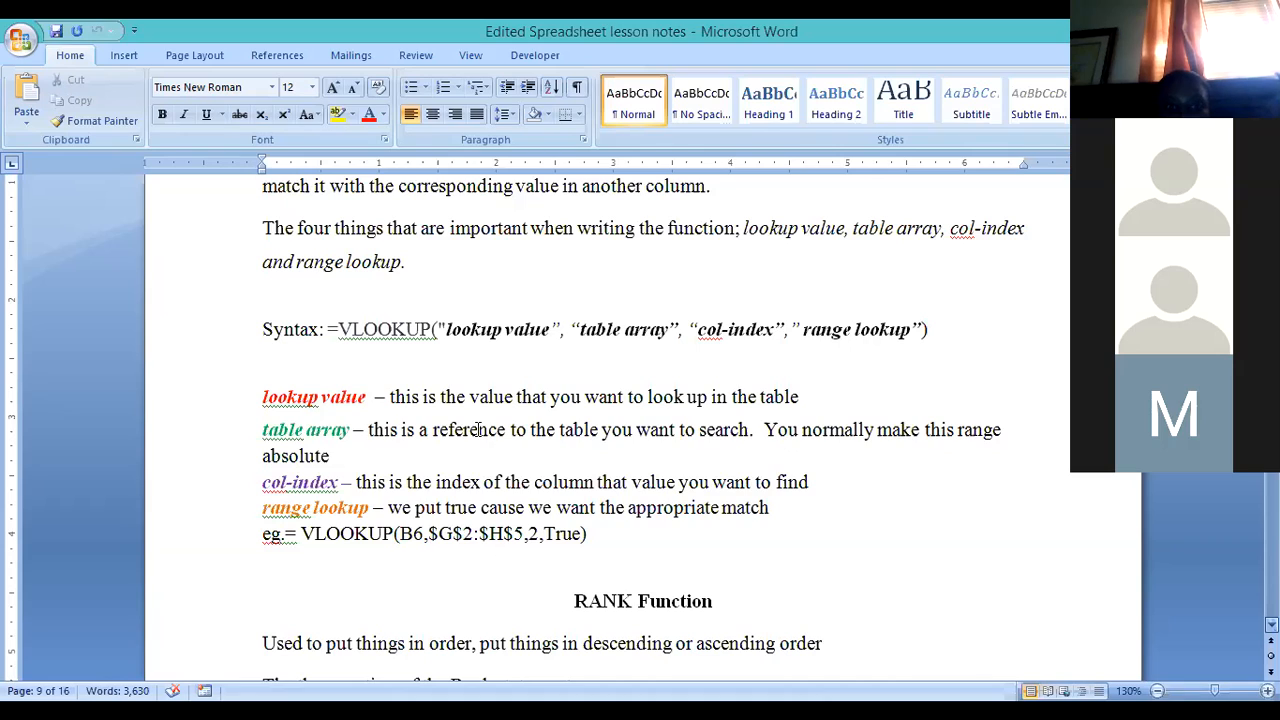
{"action": "scroll", "coordinate": [548, 436], "scroll_direction": "down", "scroll_amount": 1}
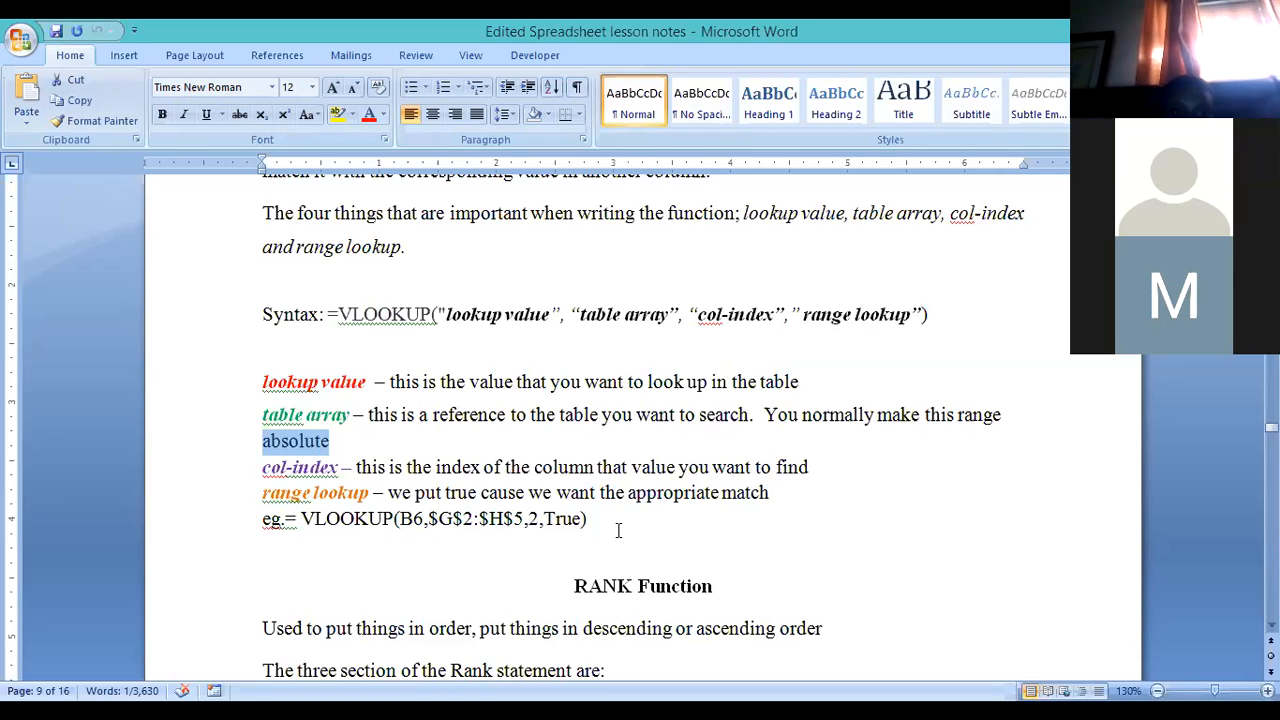
{"action": "left_click", "coordinate": [616, 535]}
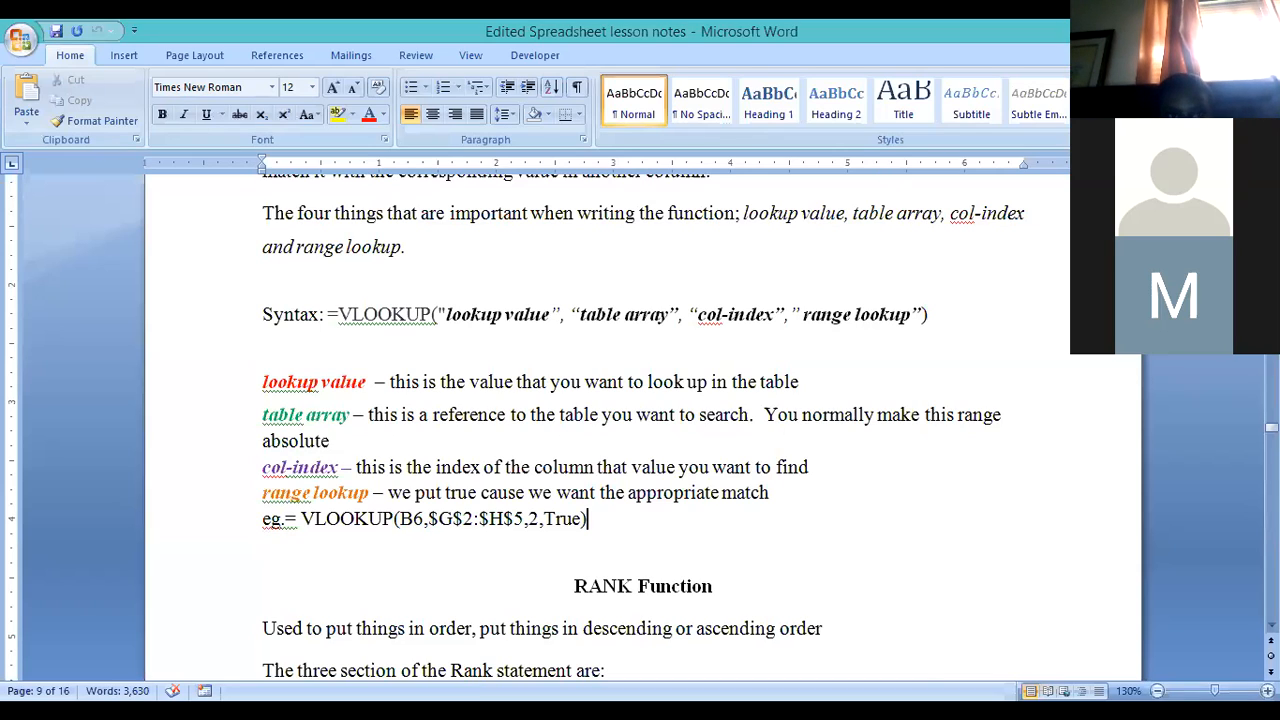
{"action": "scroll", "coordinate": [640, 420], "scroll_direction": "up", "scroll_amount": 1}
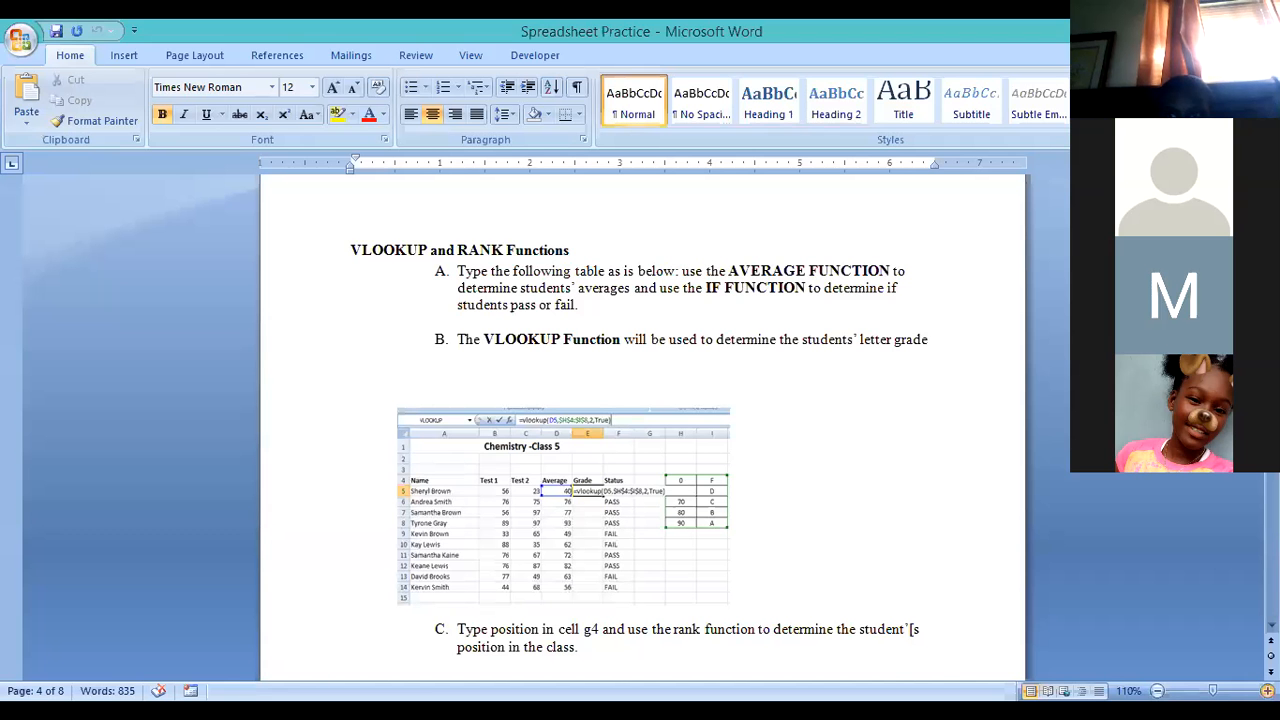
In the Spreadsheet Practice document, enlarge the VLOOKUP and RANK exercise to 130% and review its instructions and table picture
{"action": "left_click", "coordinate": [1267, 691]}
{"action": "left_click", "coordinate": [1267, 691]}
{"action": "scroll", "coordinate": [600, 430], "scroll_direction": "down", "scroll_amount": 1}
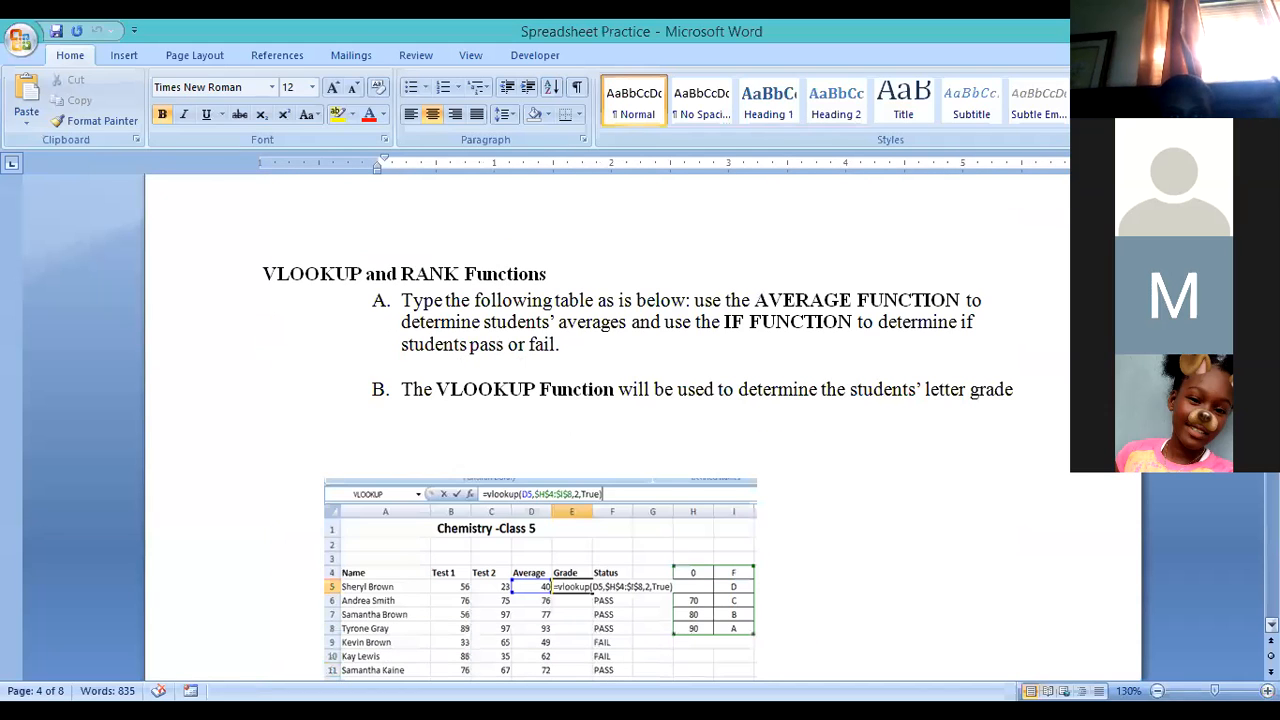
{"action": "scroll", "coordinate": [600, 430], "scroll_direction": "down", "scroll_amount": 2}
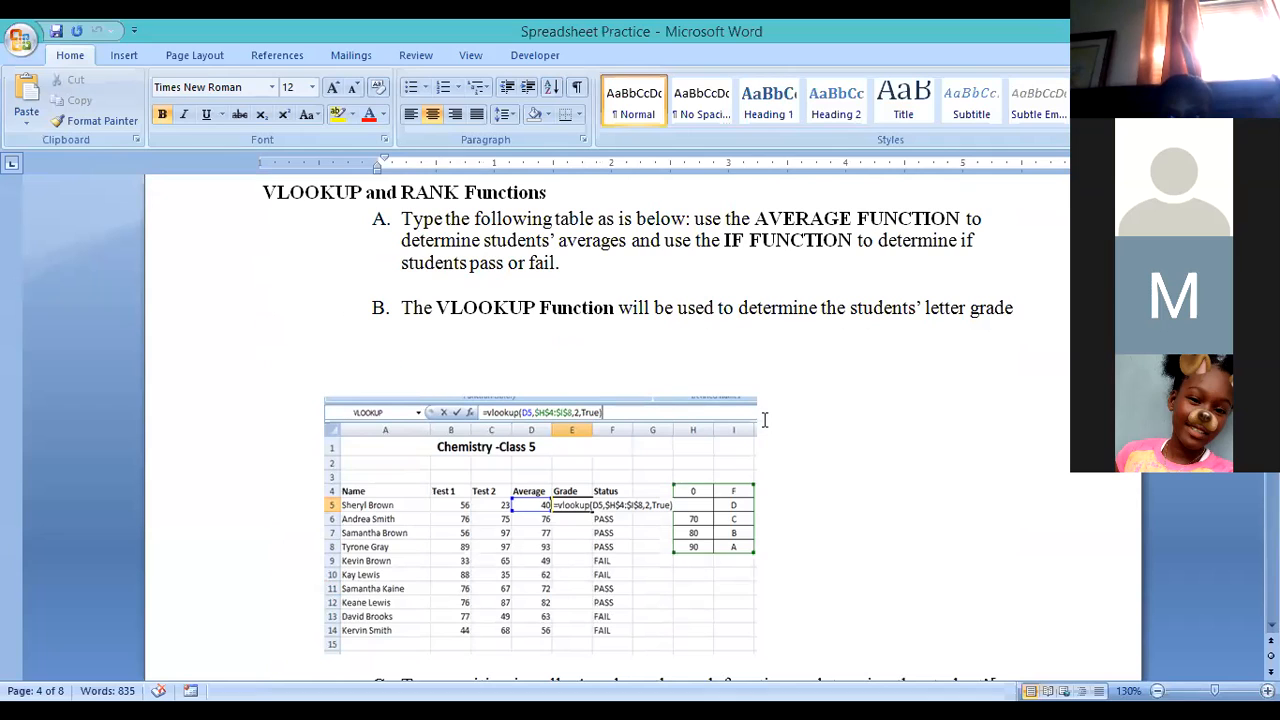
{"action": "scroll", "coordinate": [640, 420], "scroll_direction": "down", "scroll_amount": 1}
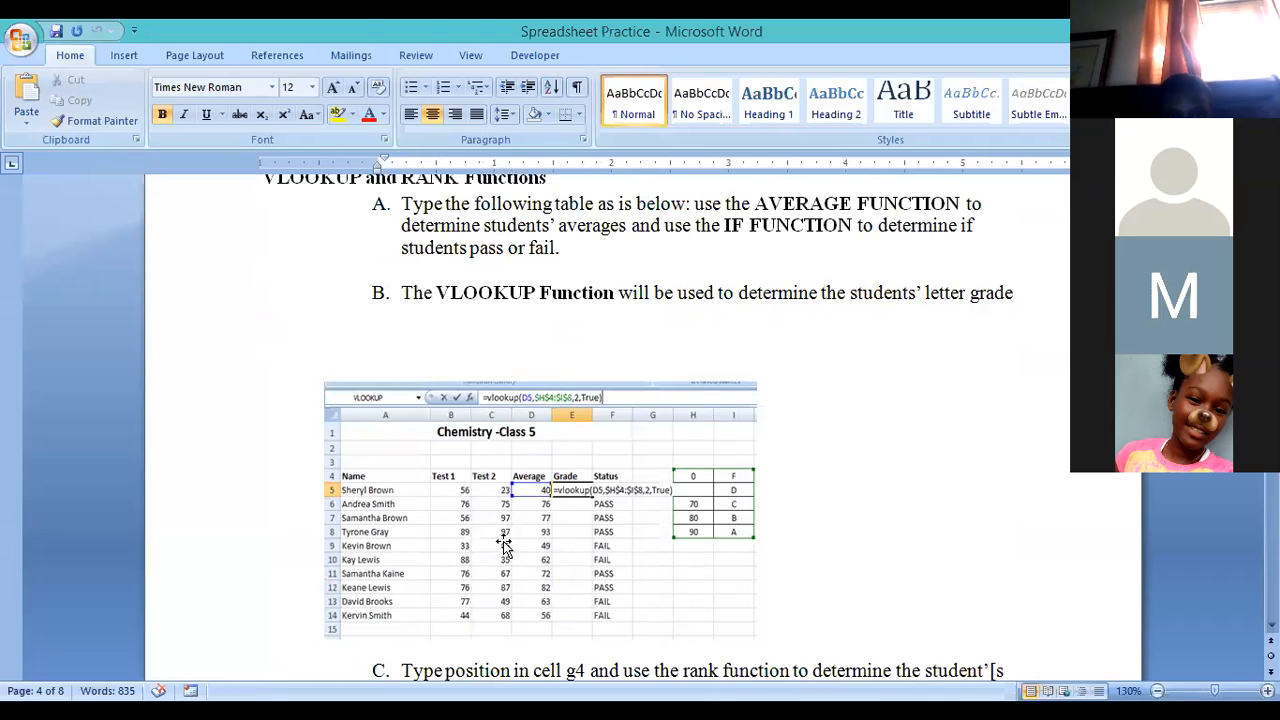
Stretch the Chemistry class table picture horizontally so that it is wider
{"action": "left_click", "coordinate": [620, 597]}
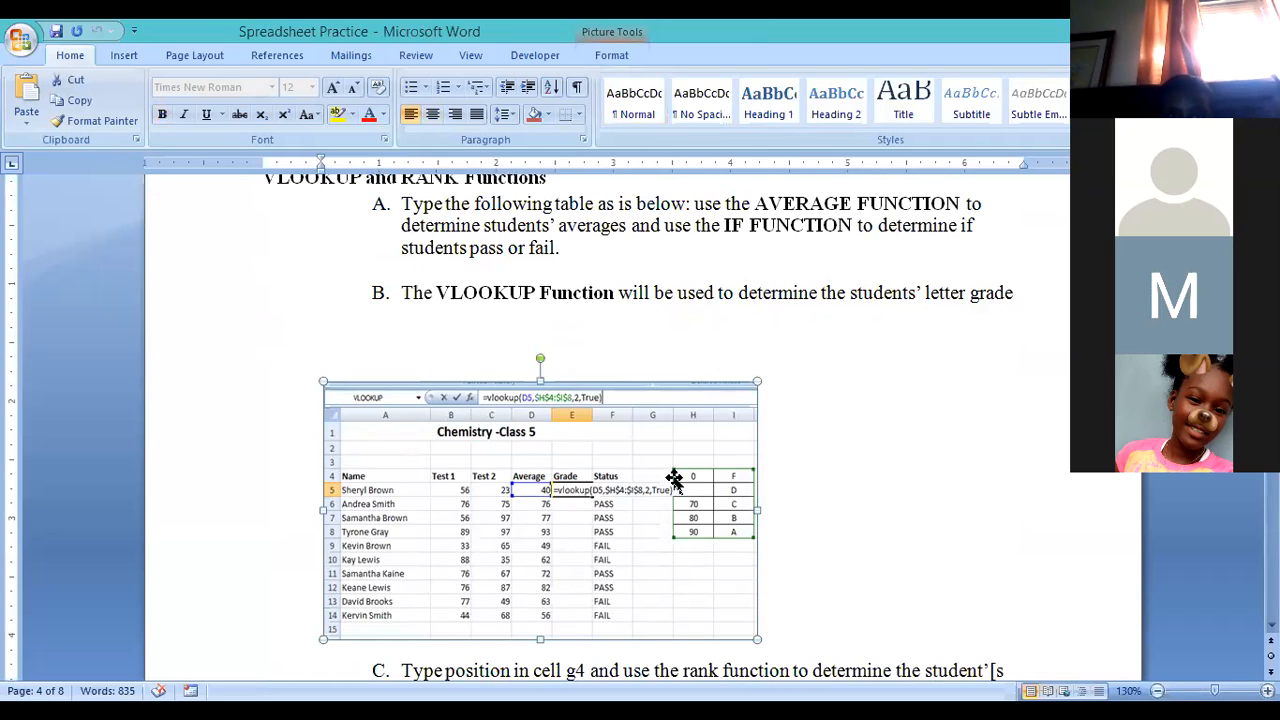
{"action": "left_click_drag", "start_coordinate": [762, 519], "coordinate": [857, 494]}
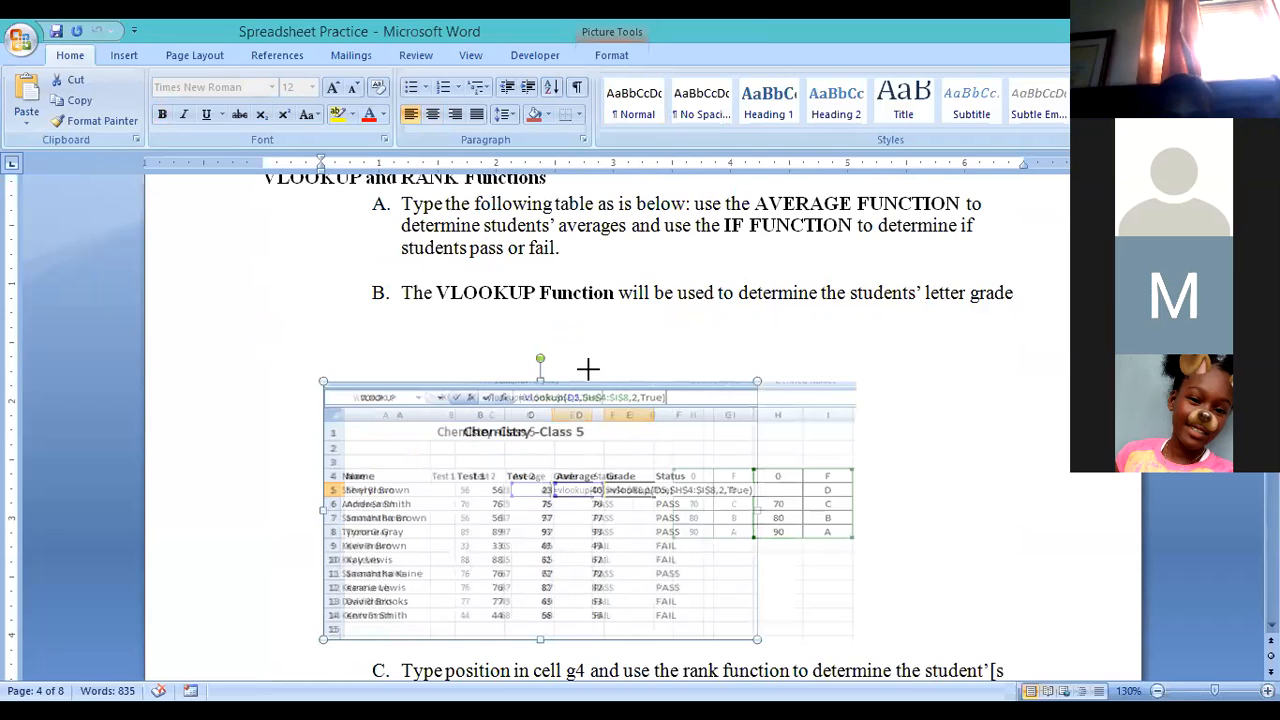
{"action": "left_click", "coordinate": [984, 483]}
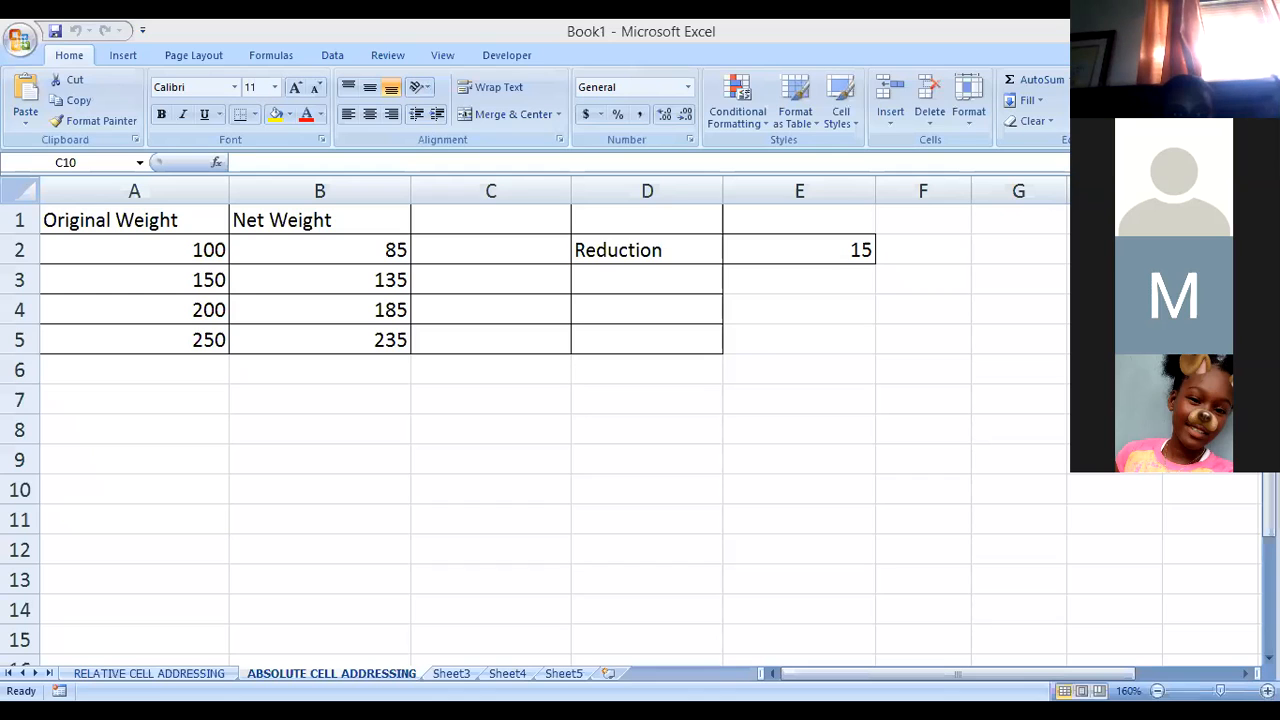
In the Excel workbook Book1, open Sheet3 and widen columns A, B and C
{"action": "left_click", "coordinate": [455, 673]}
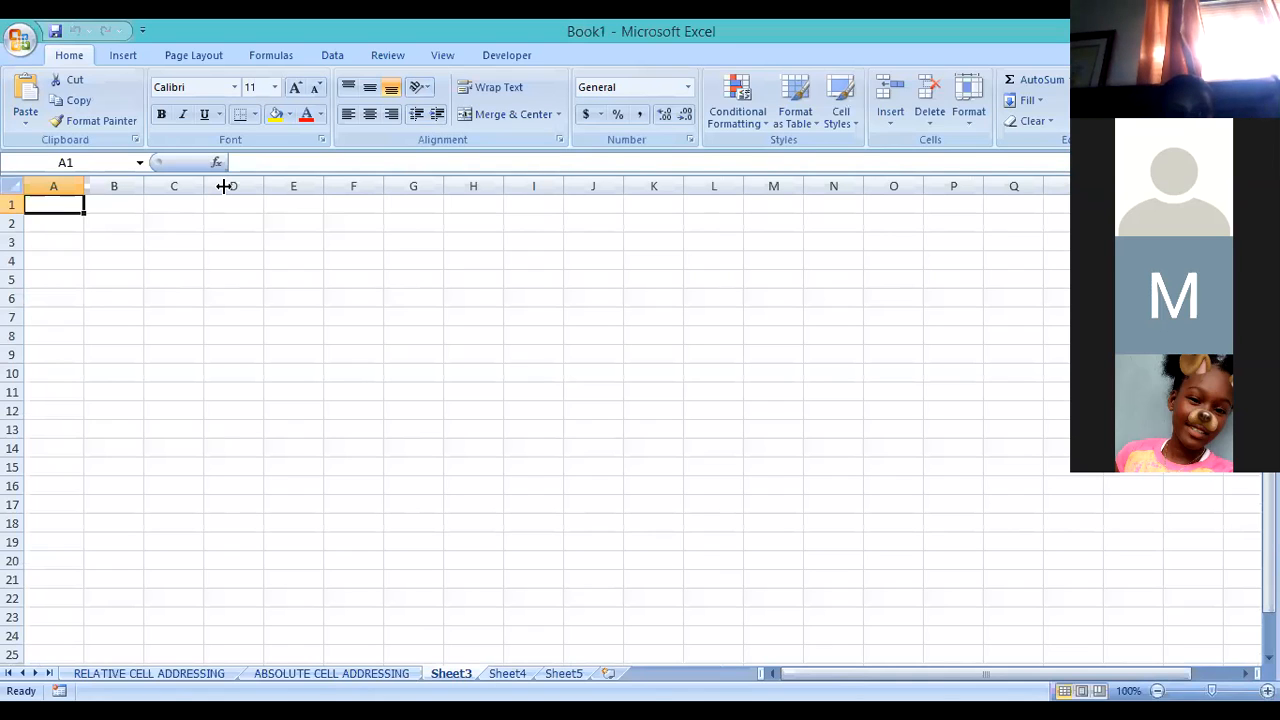
{"action": "left_click_drag", "start_coordinate": [224, 186], "coordinate": [362, 186]}
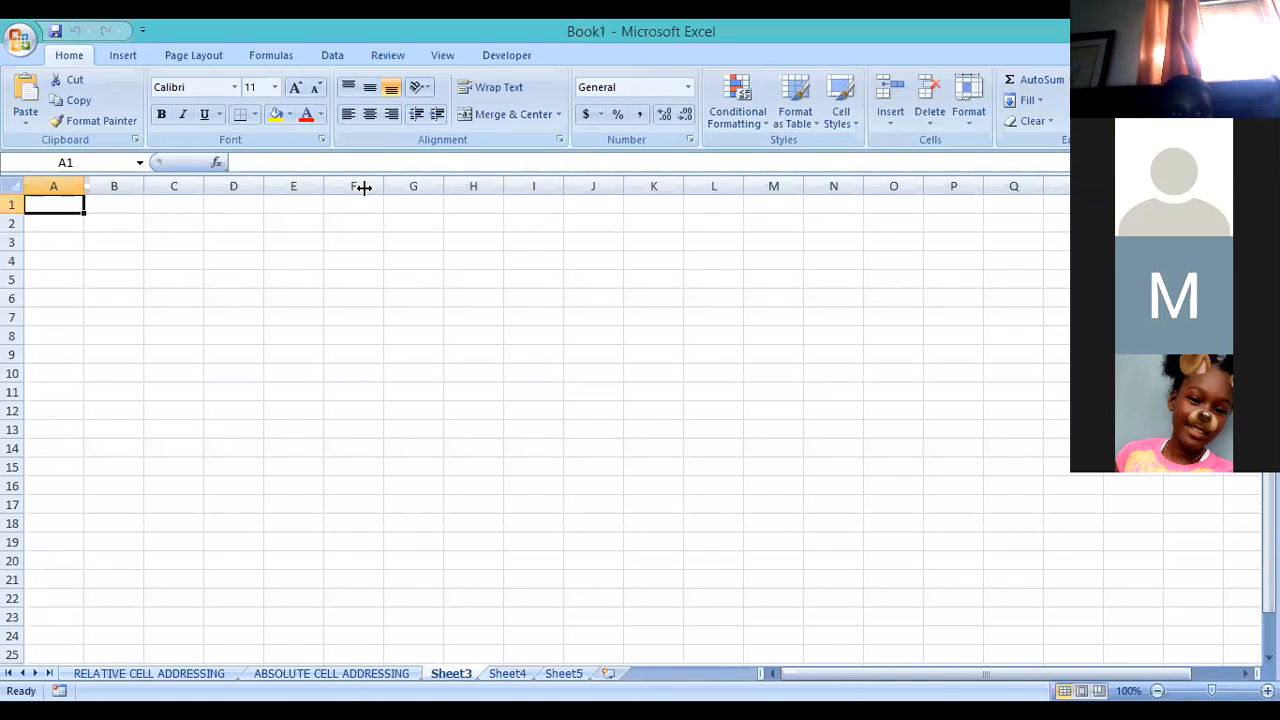
{"action": "left_click_drag", "start_coordinate": [167, 187], "coordinate": [155, 188]}
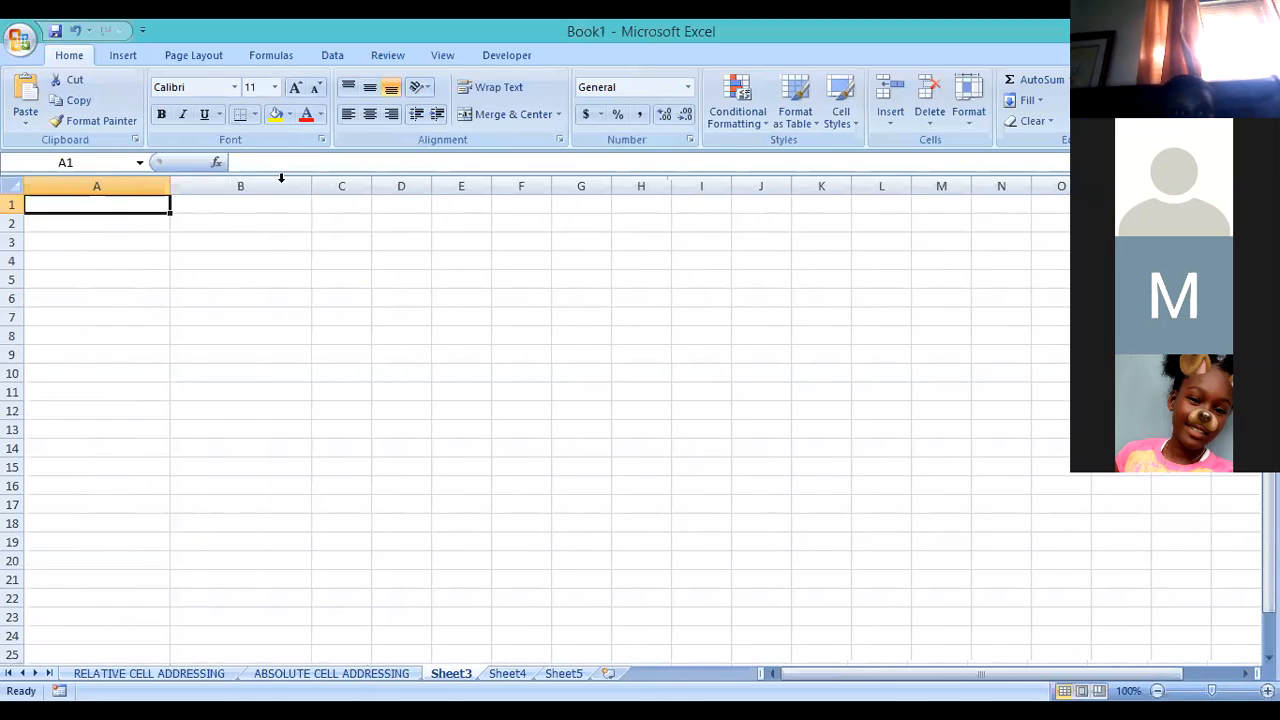
{"action": "left_click_drag", "start_coordinate": [295, 186], "coordinate": [287, 186]}
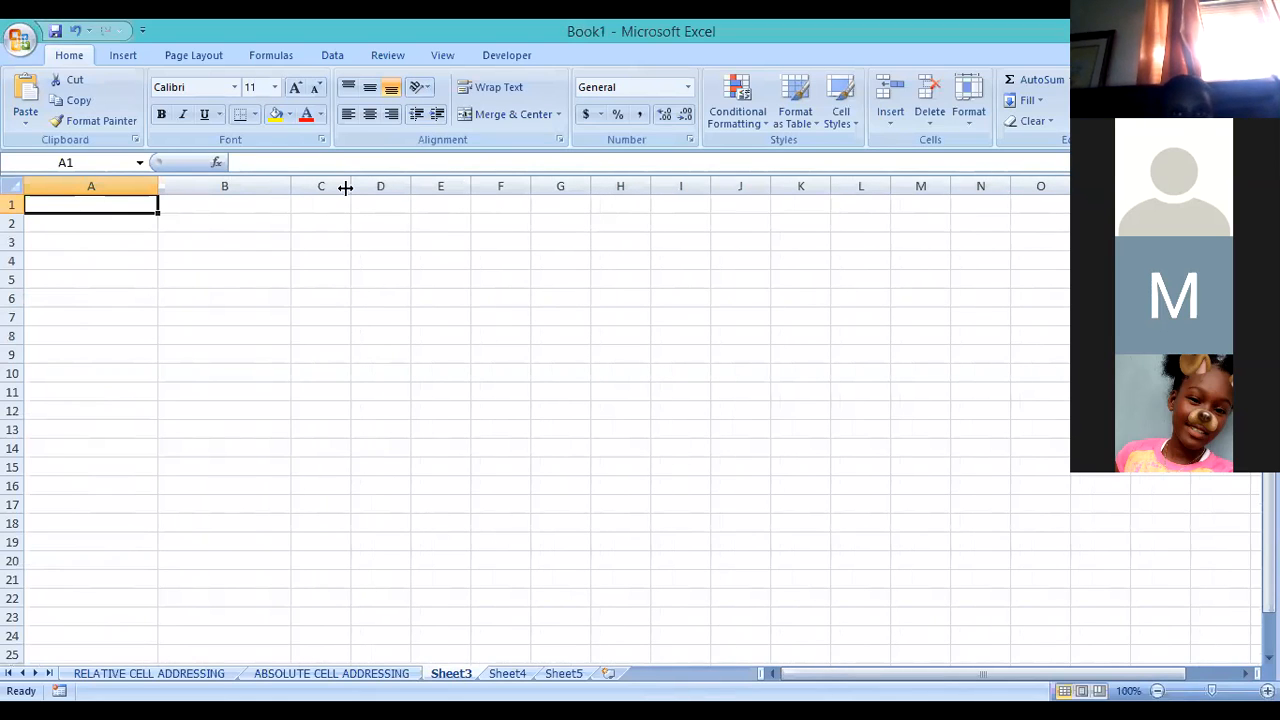
{"action": "left_click_drag", "start_coordinate": [347, 188], "coordinate": [368, 188]}
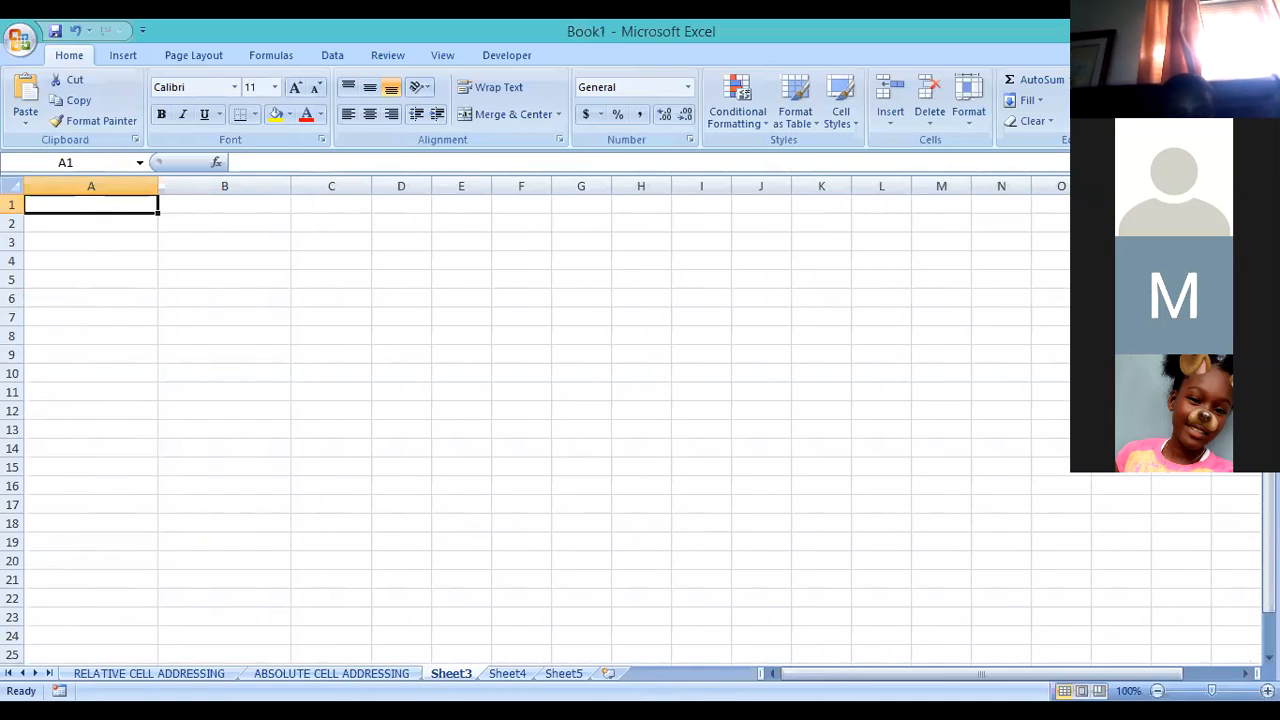
Enter the headings Name, Test 1 and Test 2 in cells A1 to C1 and select these three cells
{"action": "left_click", "coordinate": [592, 78]}
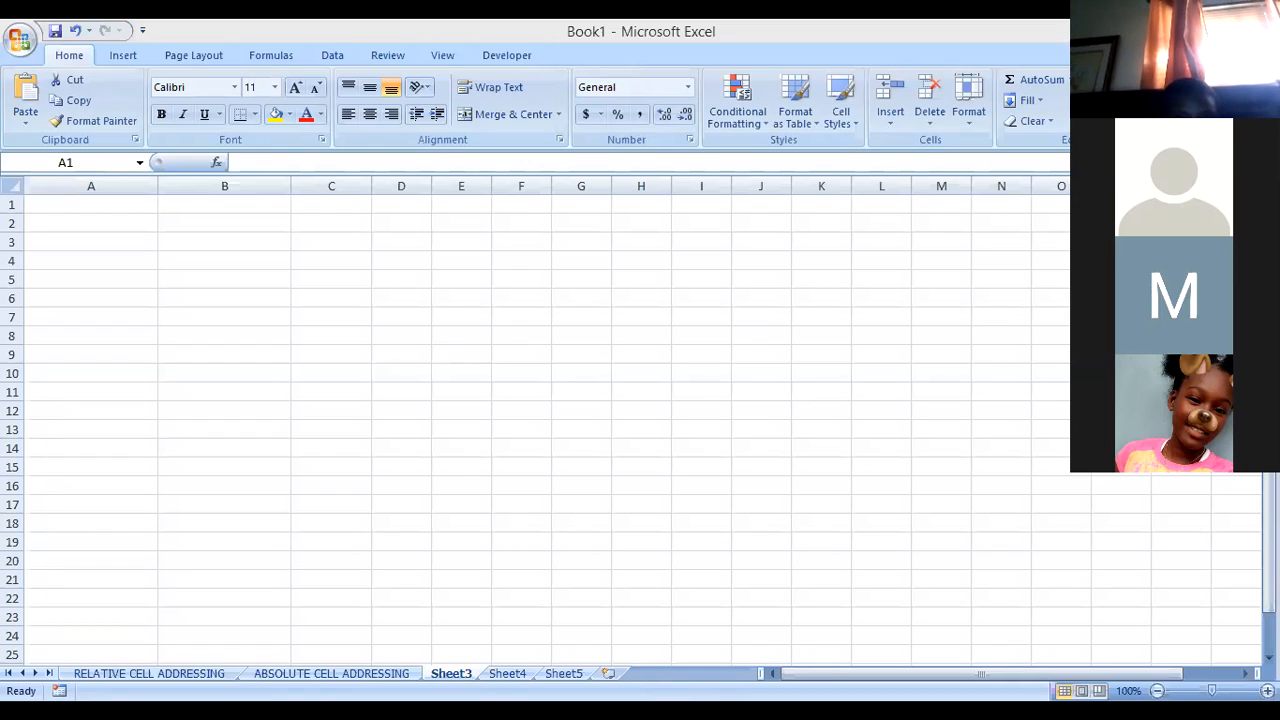
{"action": "left_click", "coordinate": [89, 207]}
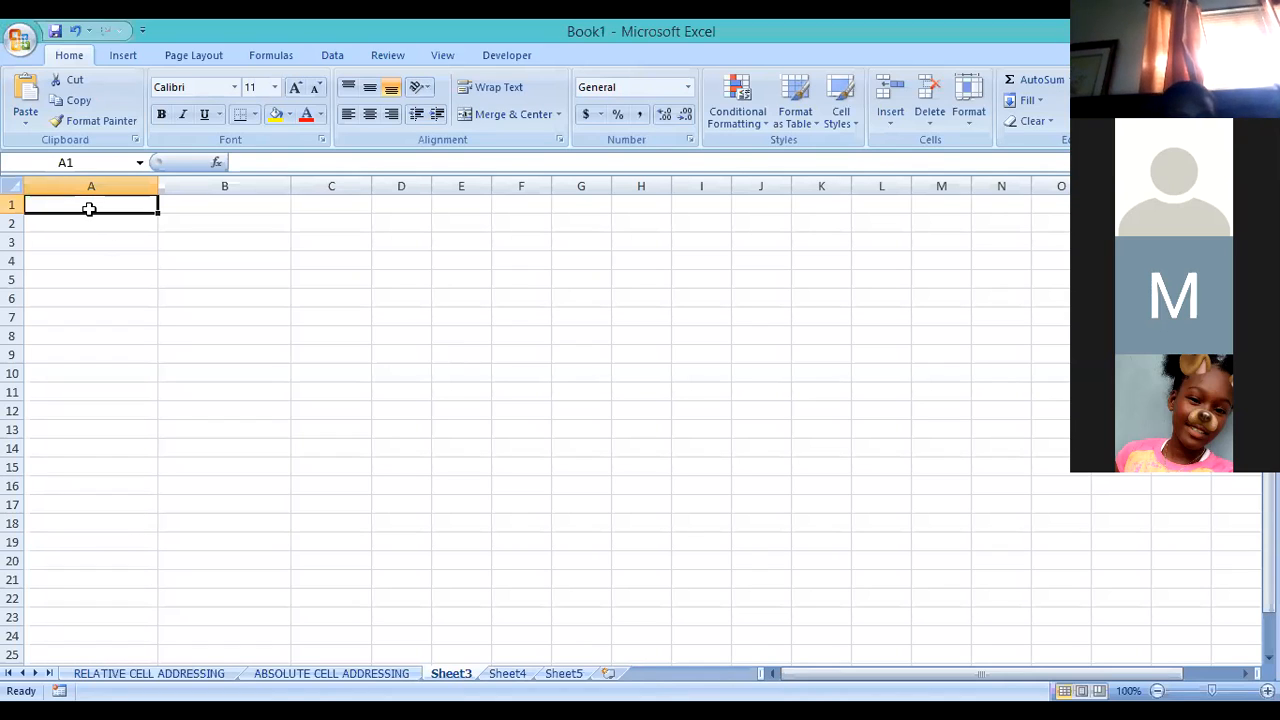
{"action": "type", "text": "Name"}
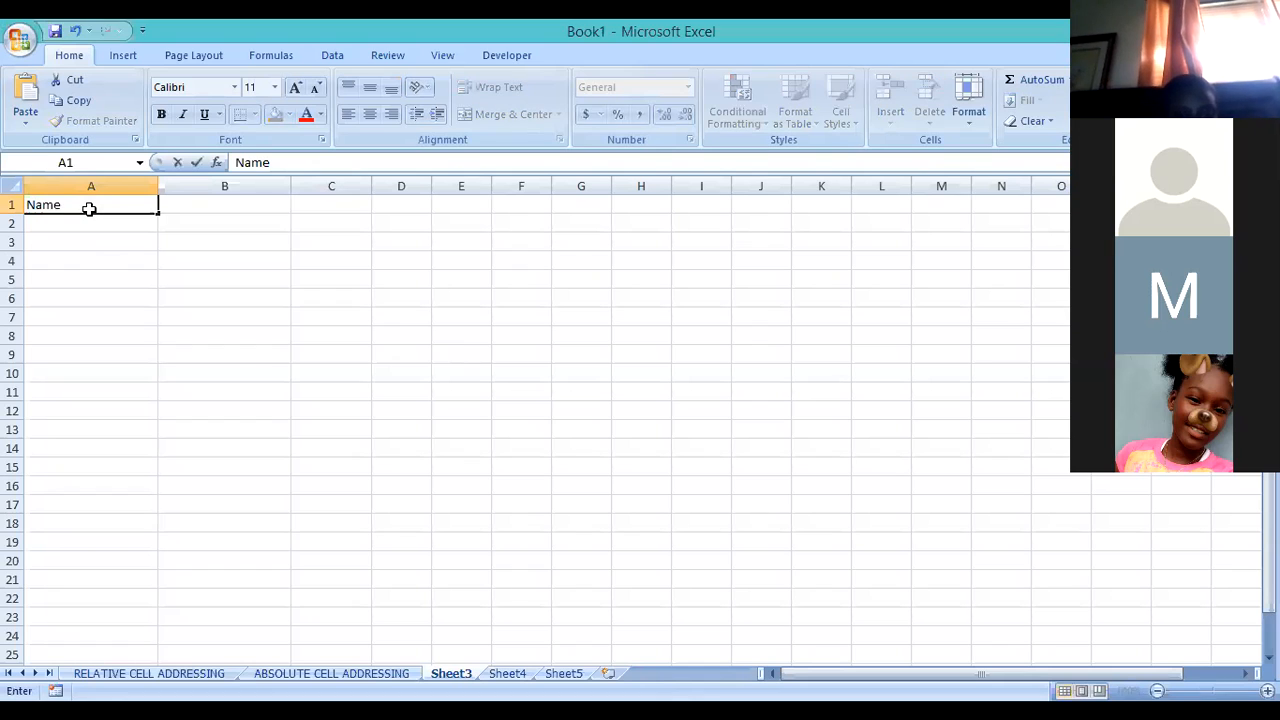
{"action": "key", "text": "Tab"}
{"action": "type", "text": "Test 1"}
{"action": "key", "text": "Tab"}
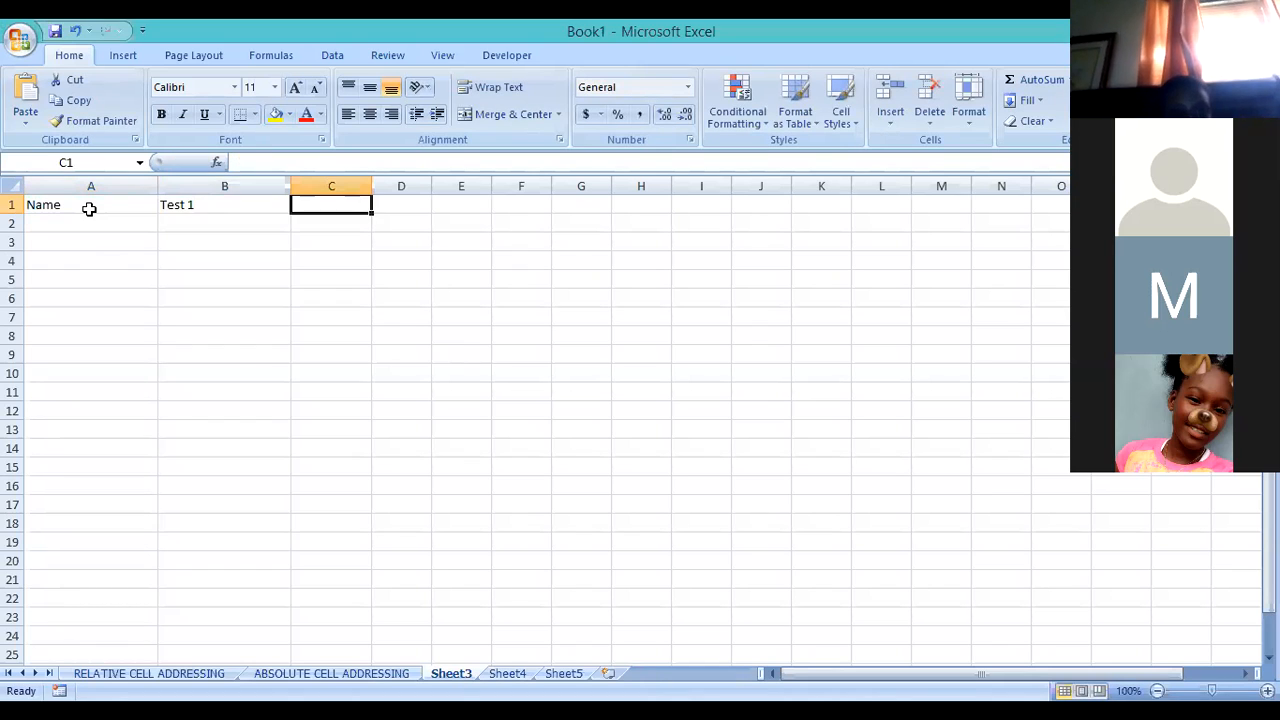
{"action": "type", "text": "Test 2"}
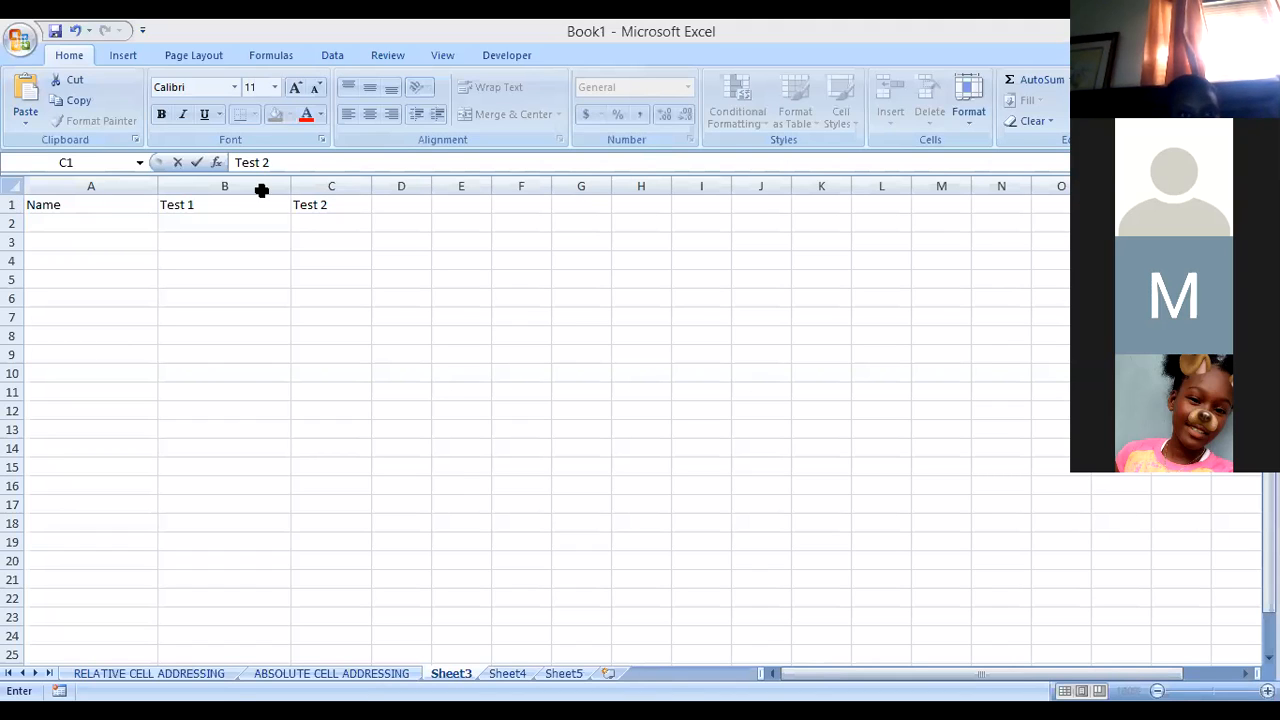
{"action": "left_click_drag", "start_coordinate": [43, 204], "coordinate": [316, 203]}
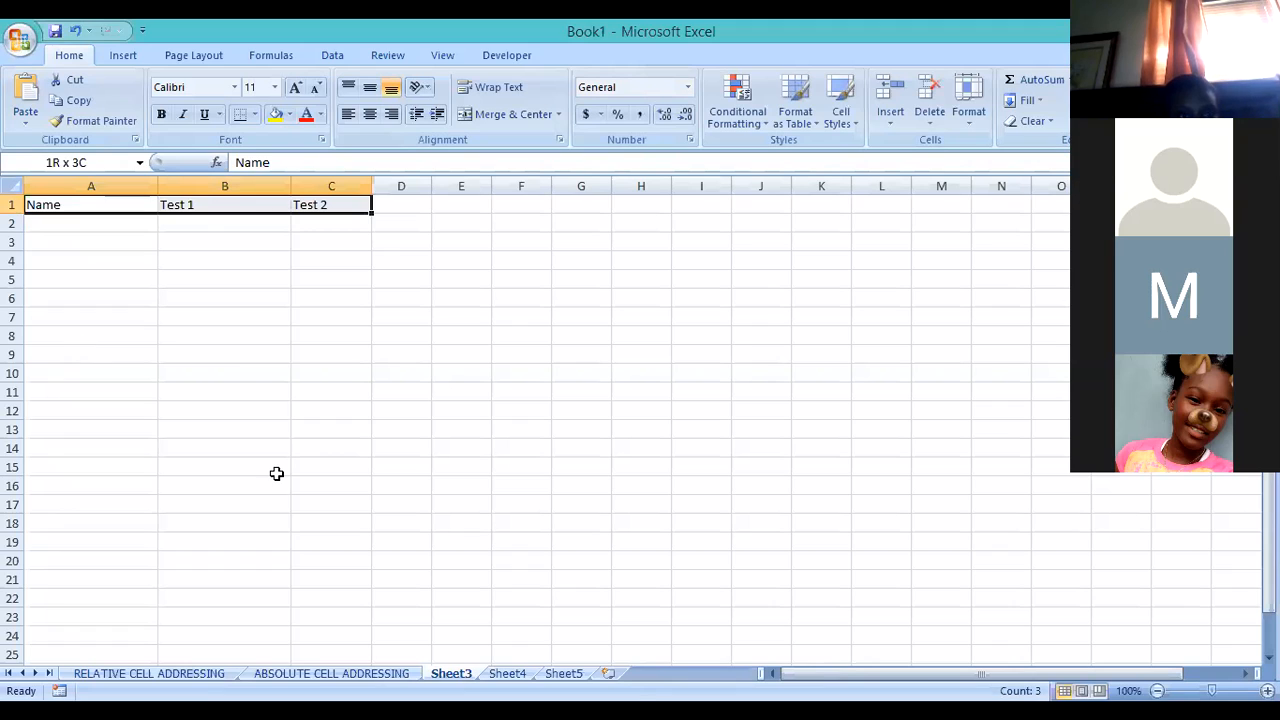
Move the Name, Test 1 and Test 2 headings down to row 4 and enter the title CHEMISTRY CLASS 5 in cell A1
{"action": "key", "text": "ctrl+c"}
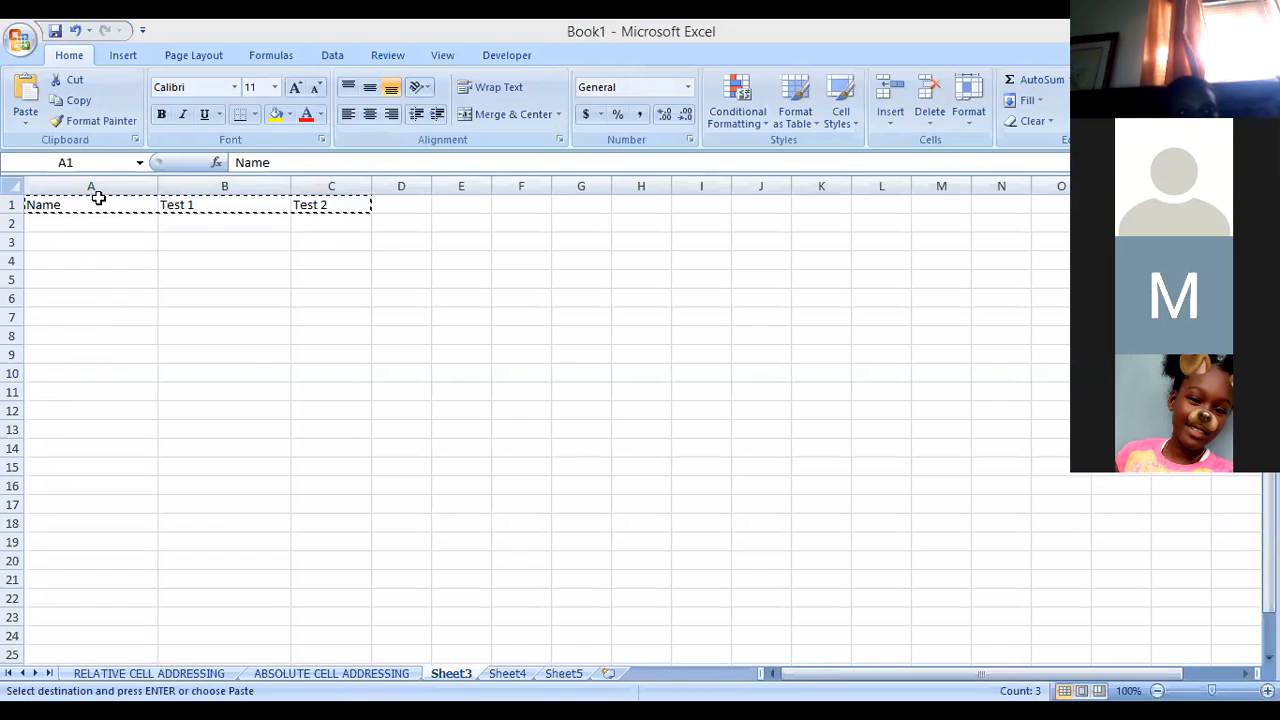
{"action": "key", "text": "ctrl+z"}
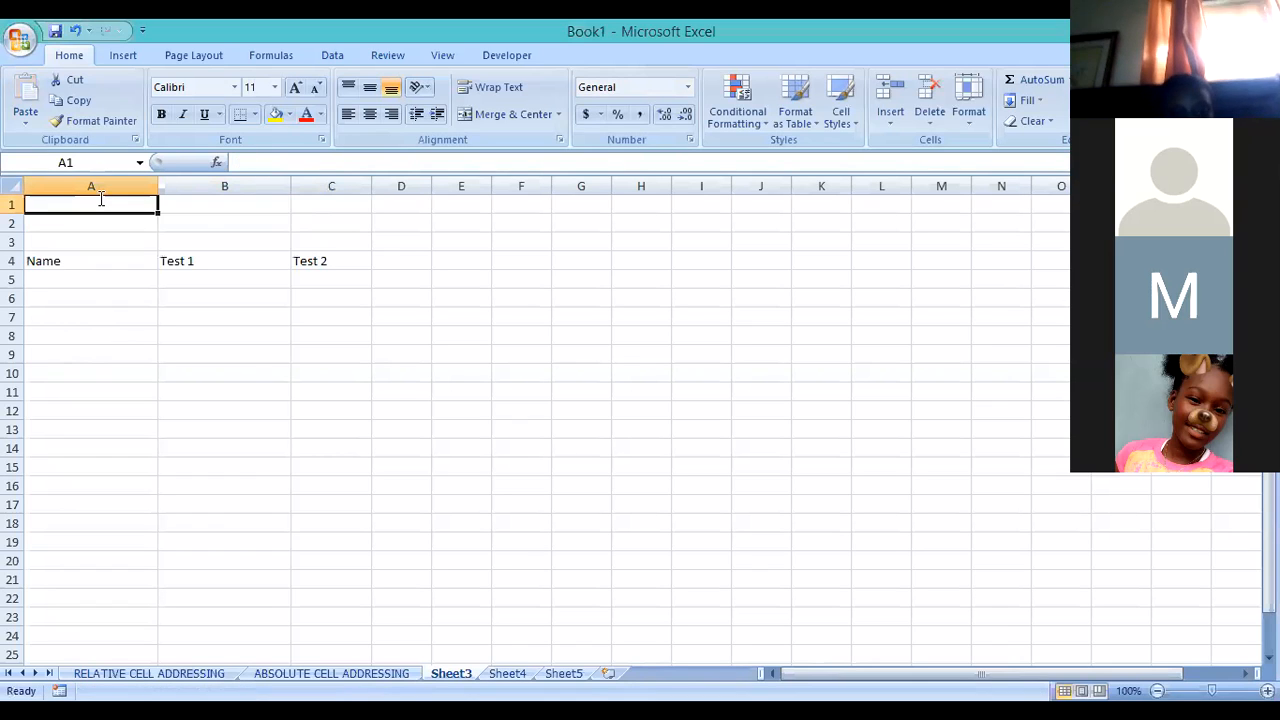
{"action": "type", "text": "CHEMIA"}
{"action": "key", "text": "BackSpace"}
{"action": "type", "text": "STRY"}
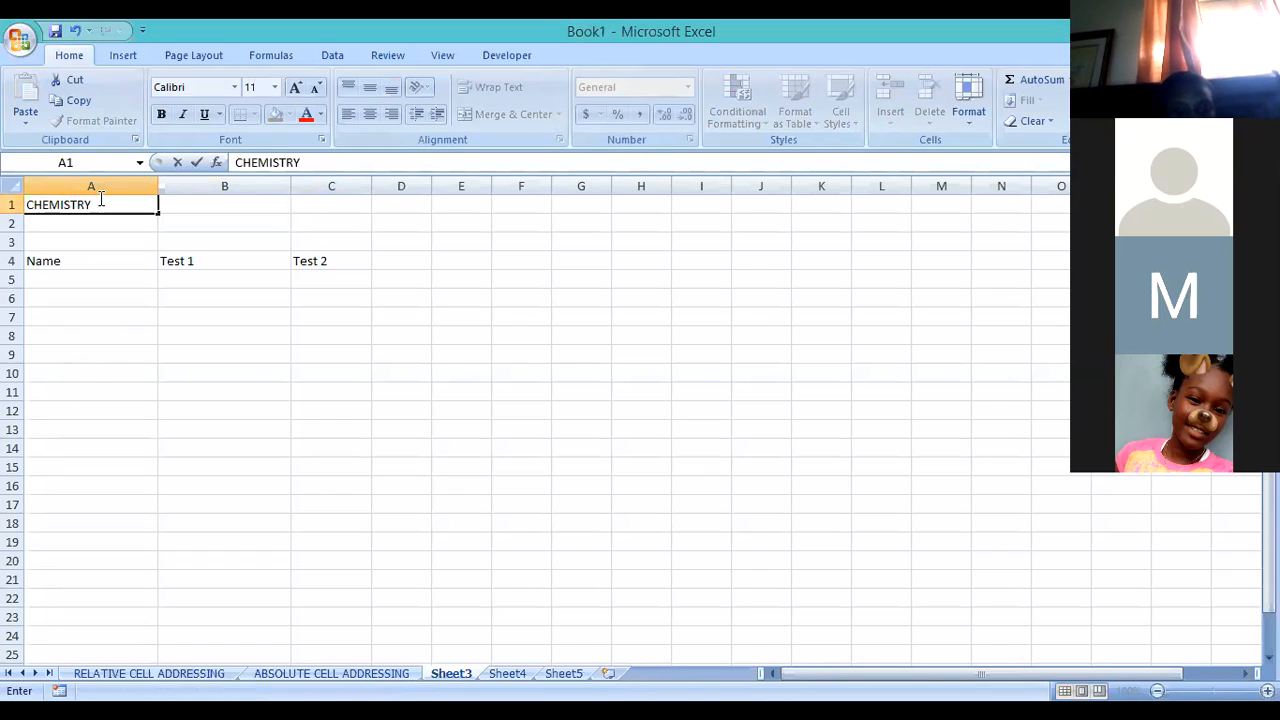
{"action": "type", "text": " CLASS 5"}
{"action": "left_click", "coordinate": [428, 194]}
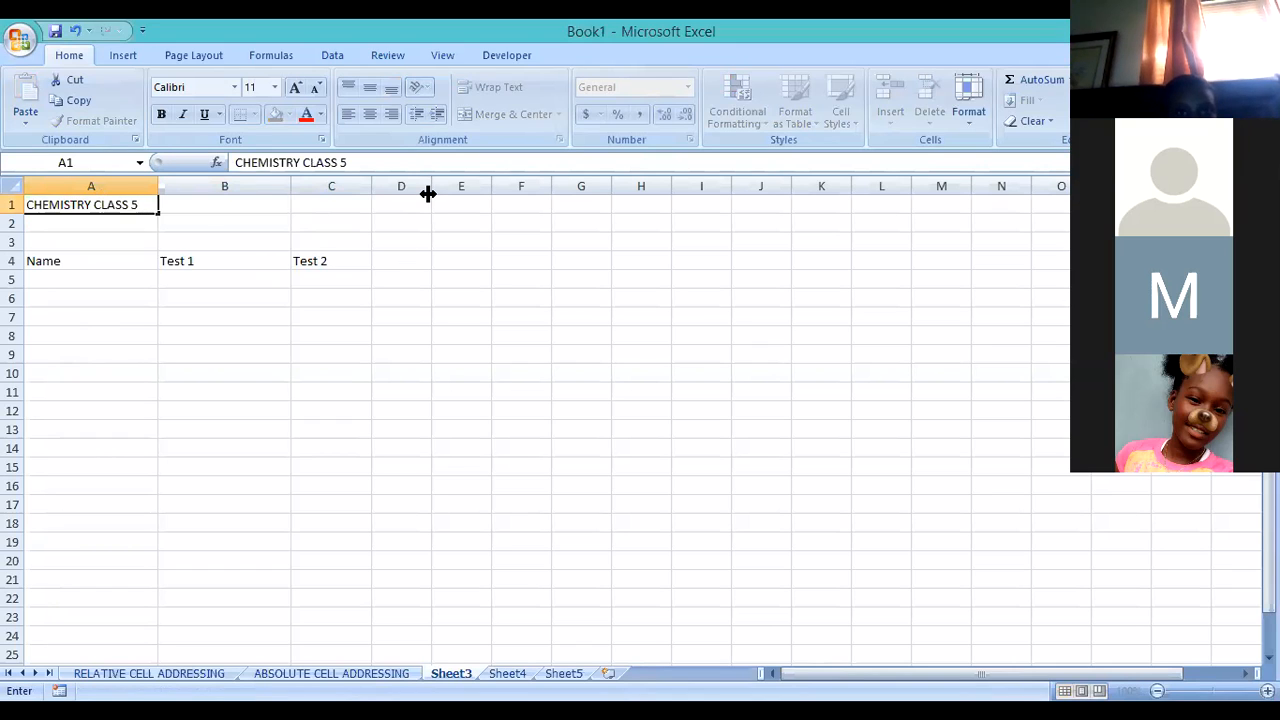
Add the headings Average, Grade and Status in cells D4 to F4
{"action": "left_click", "coordinate": [439, 256]}
{"action": "type", "text": "Average"}
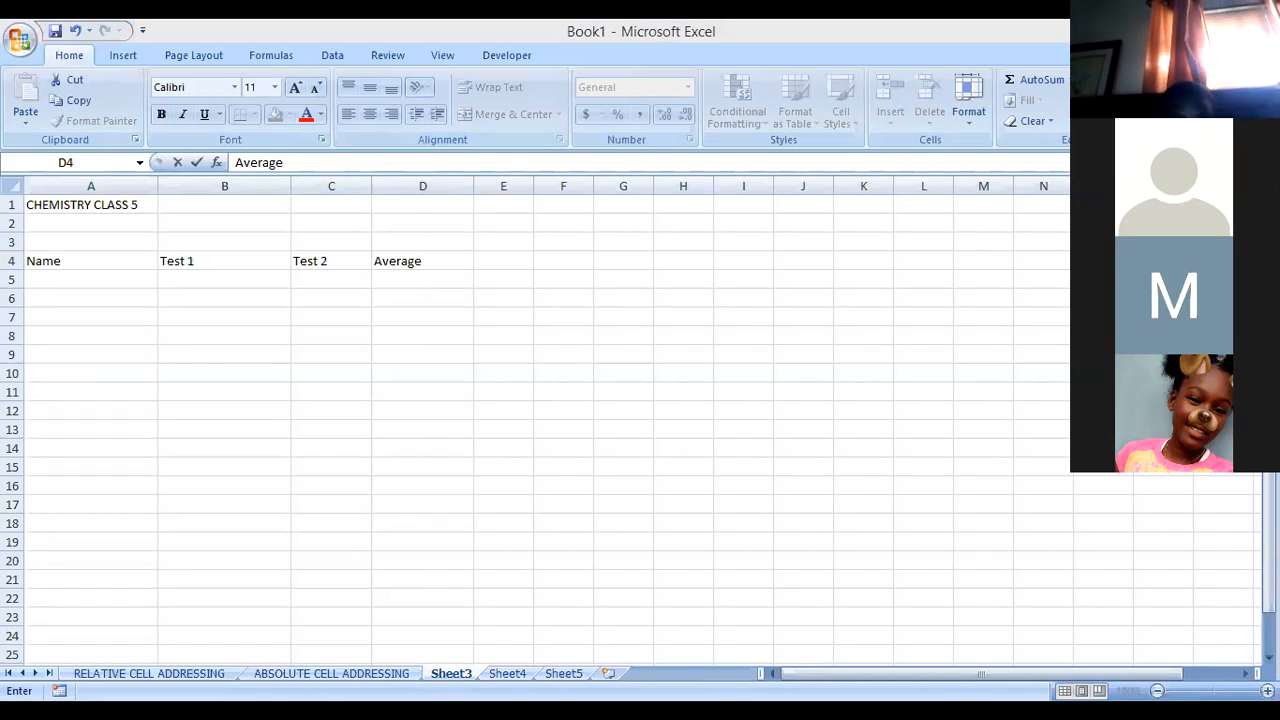
{"action": "left_click", "coordinate": [505, 261]}
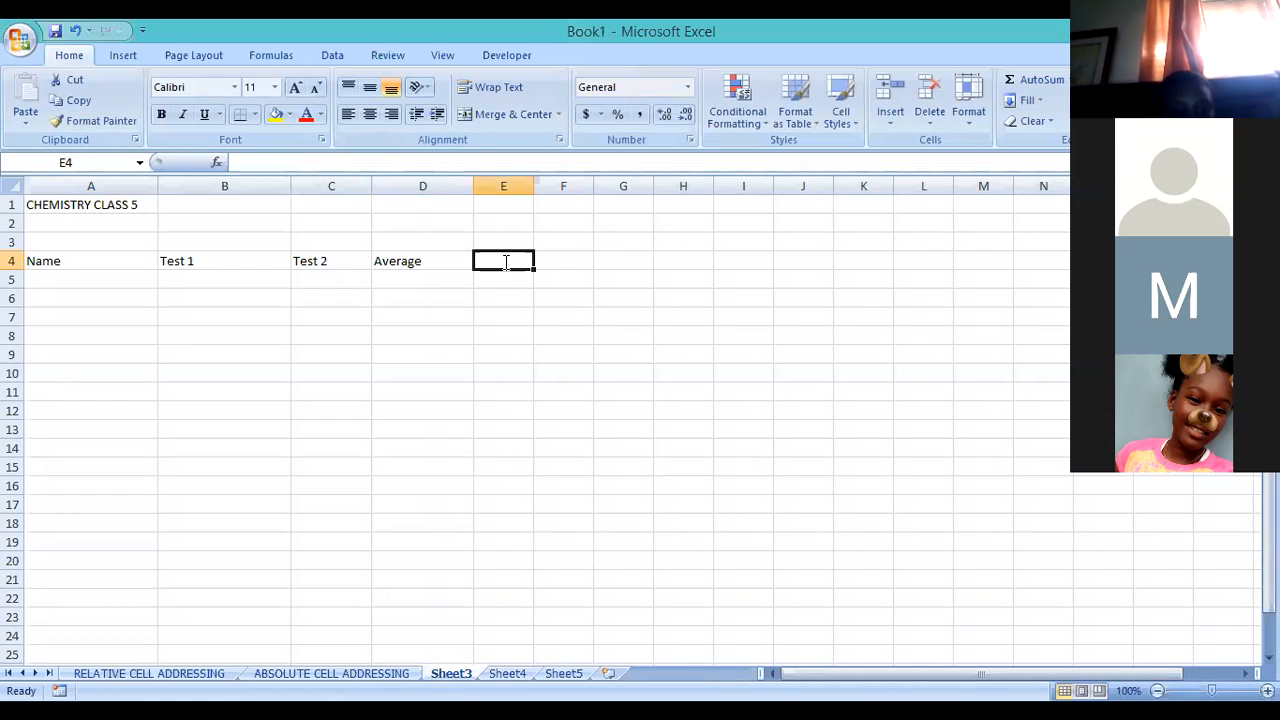
{"action": "type", "text": "Grade"}
{"action": "key", "text": "Tab"}
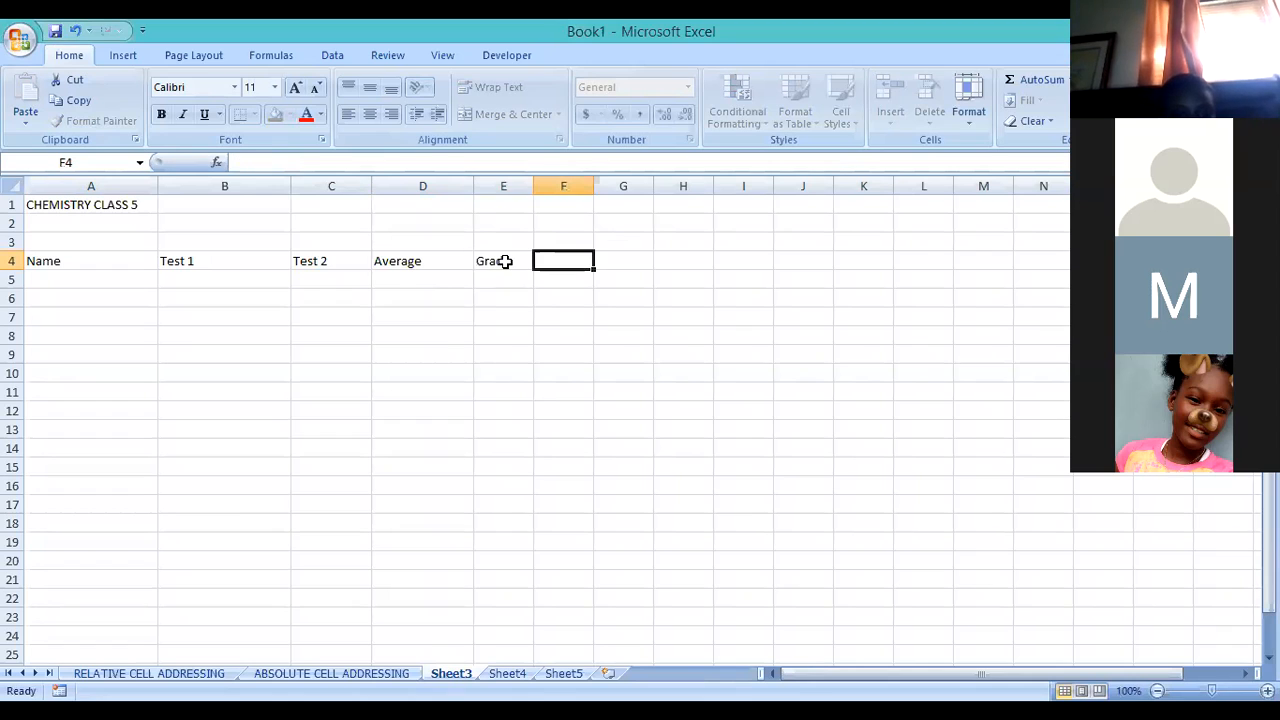
{"action": "type", "text": "Status"}
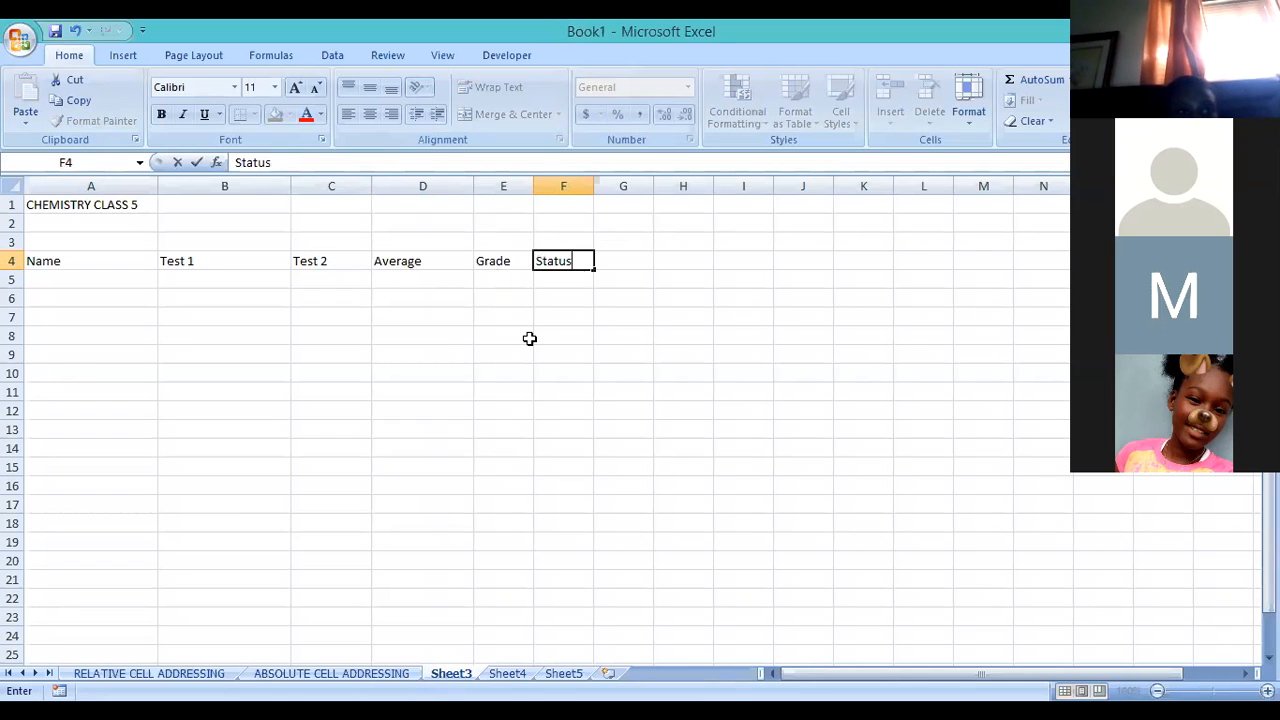
{"action": "key", "text": "Return"}
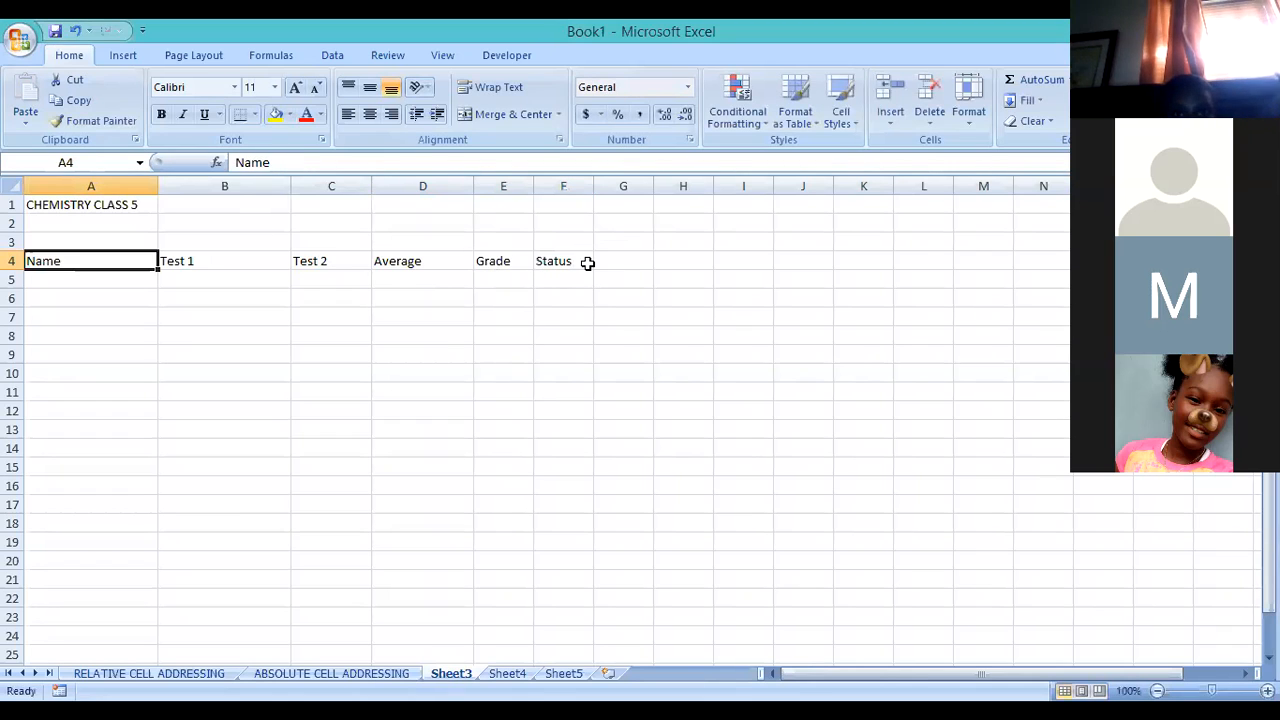
Make the headings in A4 to F4 and the title in cell A1 bold
{"action": "left_click", "coordinate": [588, 262], "text": "shift"}
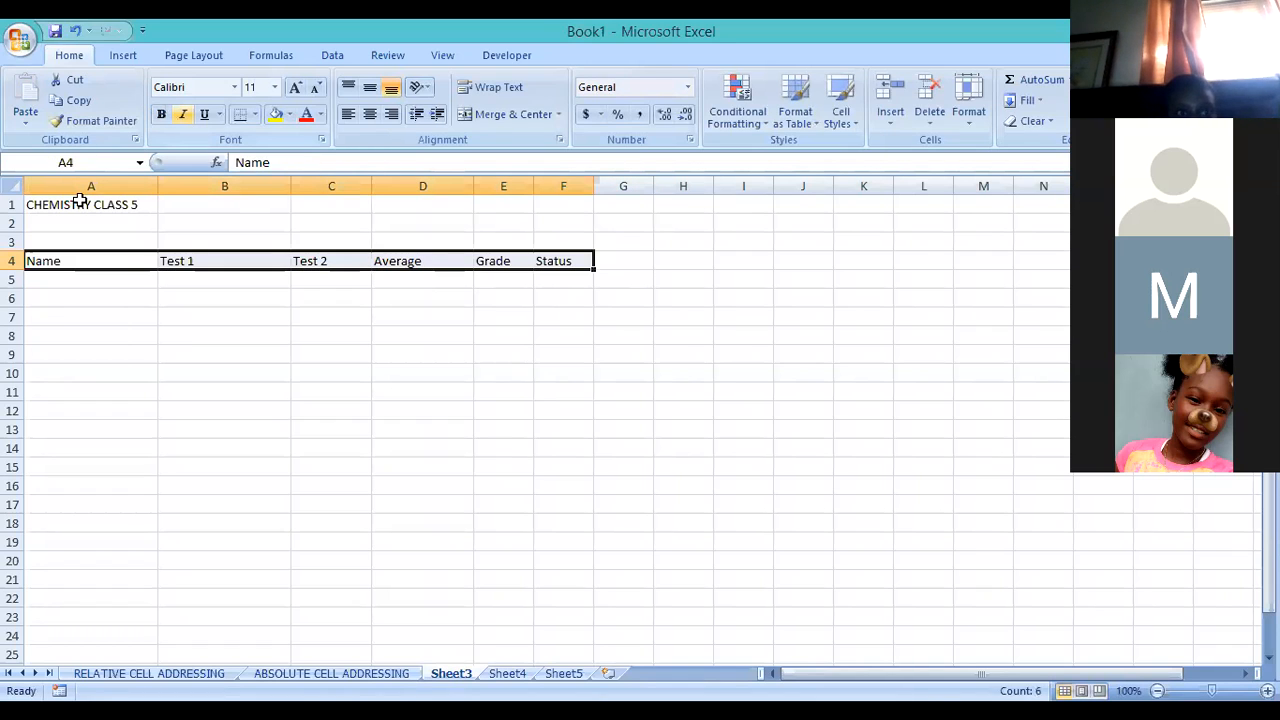
{"action": "left_click", "coordinate": [161, 114]}
{"action": "left_click", "coordinate": [82, 202]}
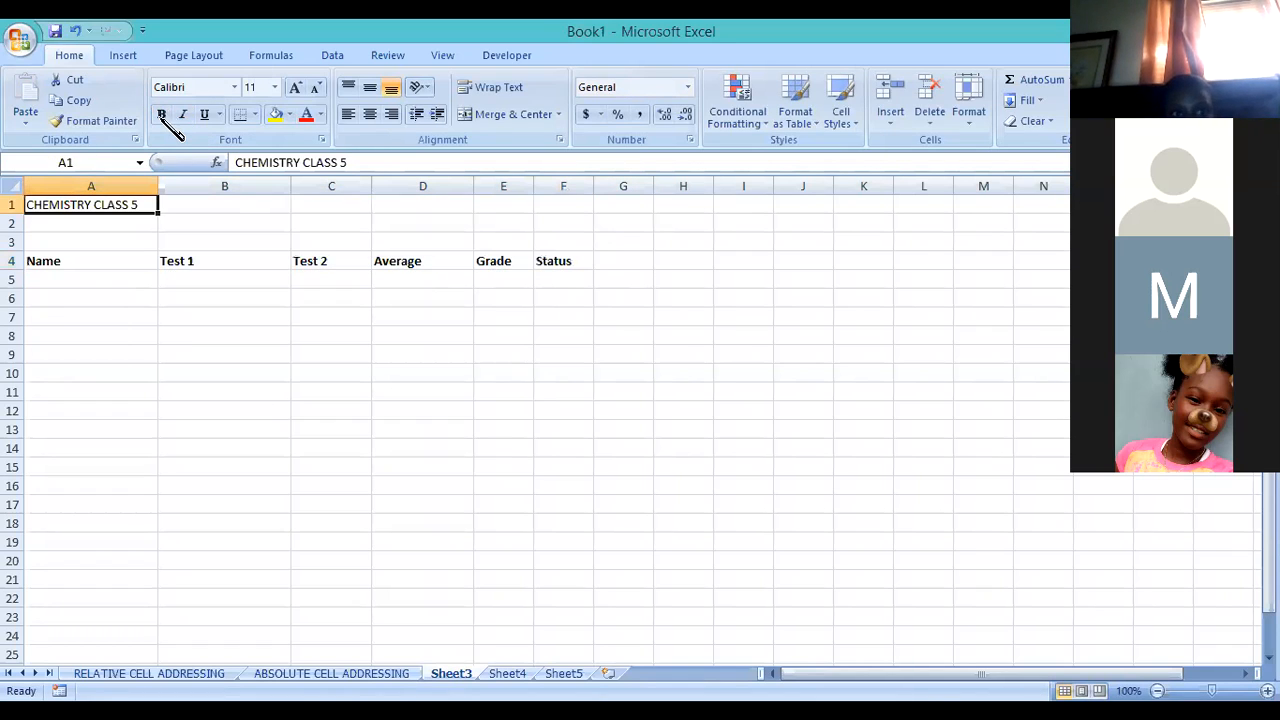
{"action": "left_click", "coordinate": [164, 117]}
{"action": "left_click", "coordinate": [263, 409]}
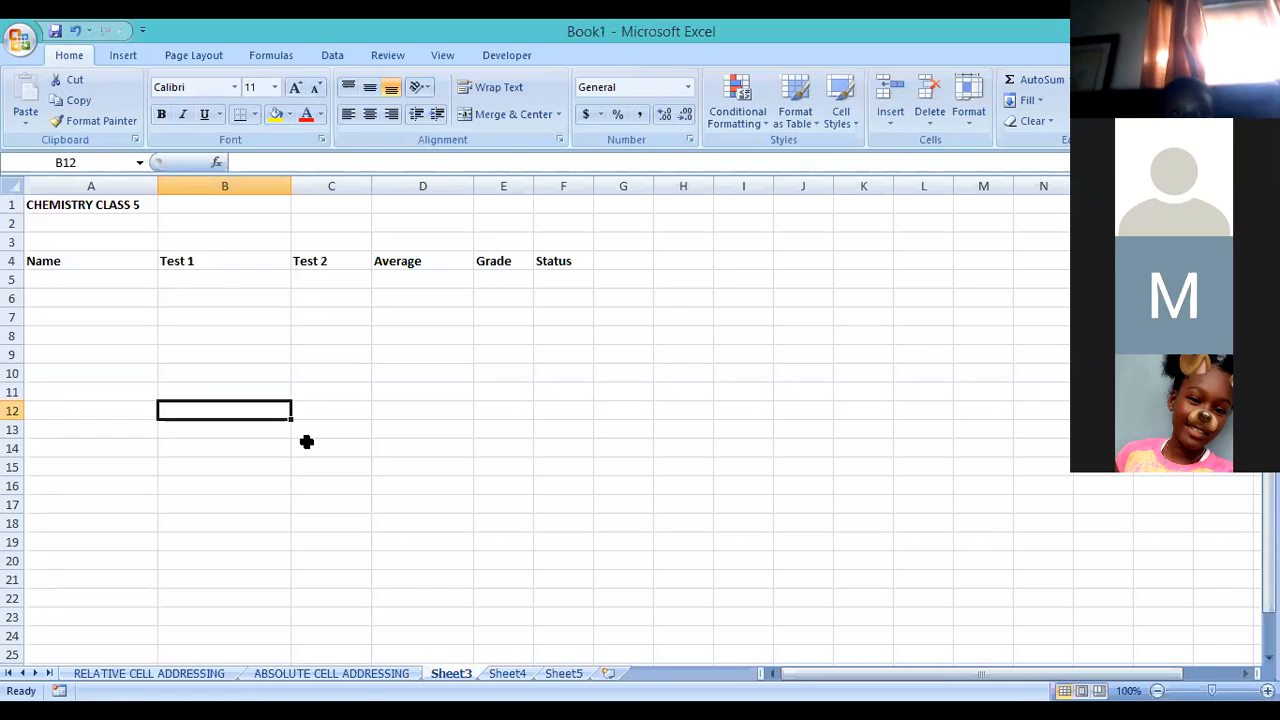
Narrow the Average column and adjust the widths of the Grade and Status columns to suit their headings
{"action": "left_click_drag", "start_coordinate": [468, 189], "coordinate": [451, 191]}
{"action": "left_click_drag", "start_coordinate": [571, 187], "coordinate": [514, 187]}
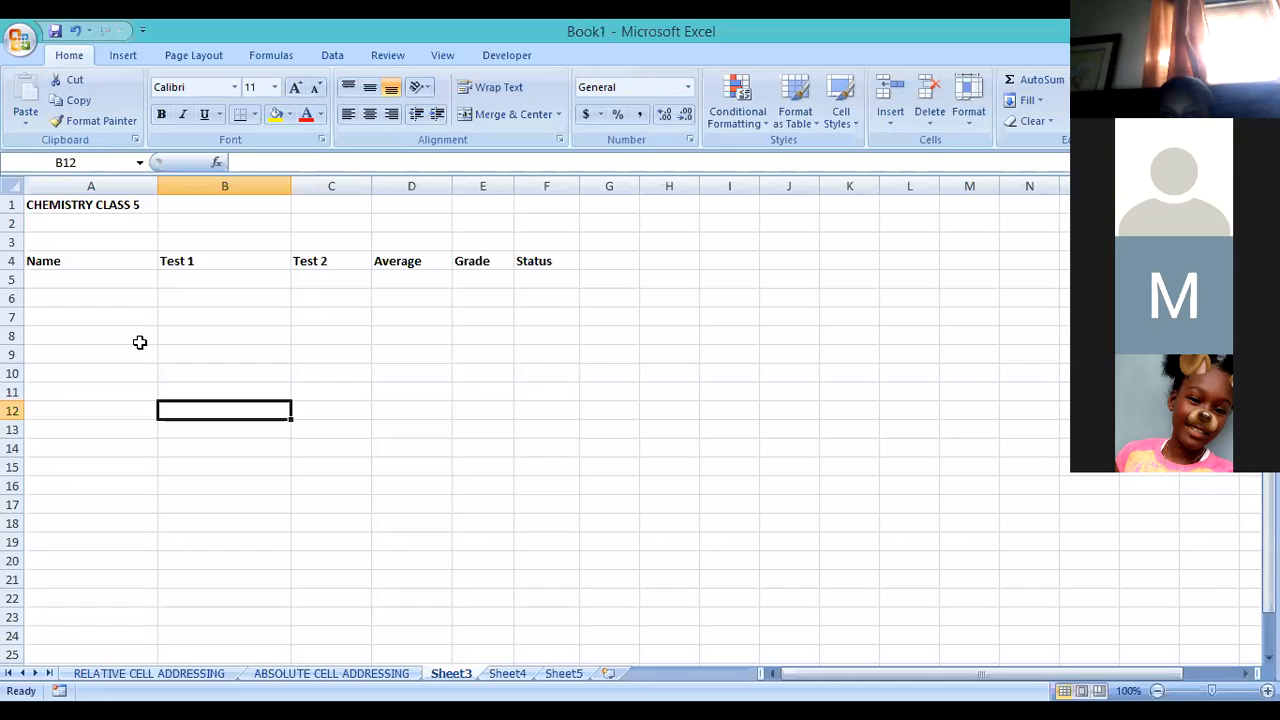
{"action": "key", "text": "Left"}
{"action": "key", "text": "Up"}
{"action": "key", "text": "Up"}
{"action": "key", "text": "Up"}
{"action": "key", "text": "Up"}
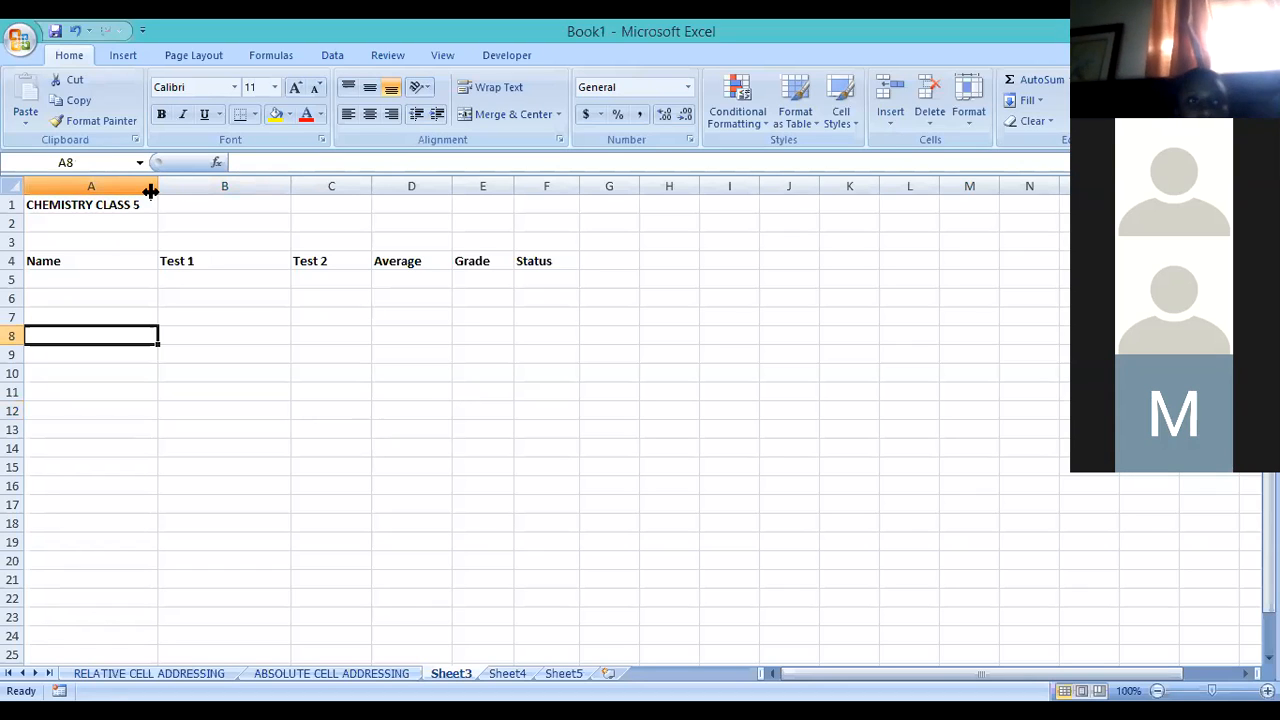
{"action": "key", "text": "Right"}
{"action": "key", "text": "Right"}
{"action": "key", "text": "Right"}
{"action": "key", "text": "Down"}
{"action": "key", "text": "Down"}
{"action": "key", "text": "Down"}
{"action": "key", "text": "Down"}
{"action": "key", "text": "Down"}
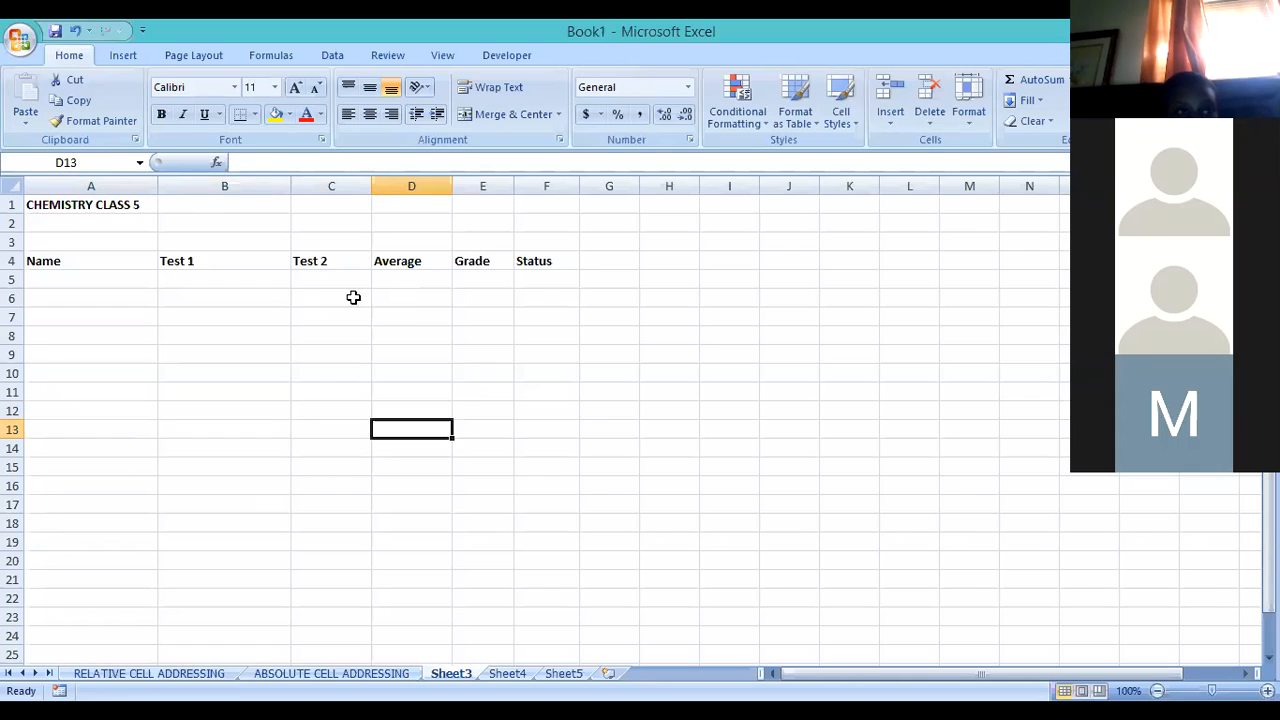
Merge cells A1 to F1 and centre the CHEMISTRY CLASS 5 title across the table's width
{"action": "left_click", "coordinate": [130, 205]}
{"action": "left_click_drag", "start_coordinate": [130, 205], "coordinate": [566, 212]}
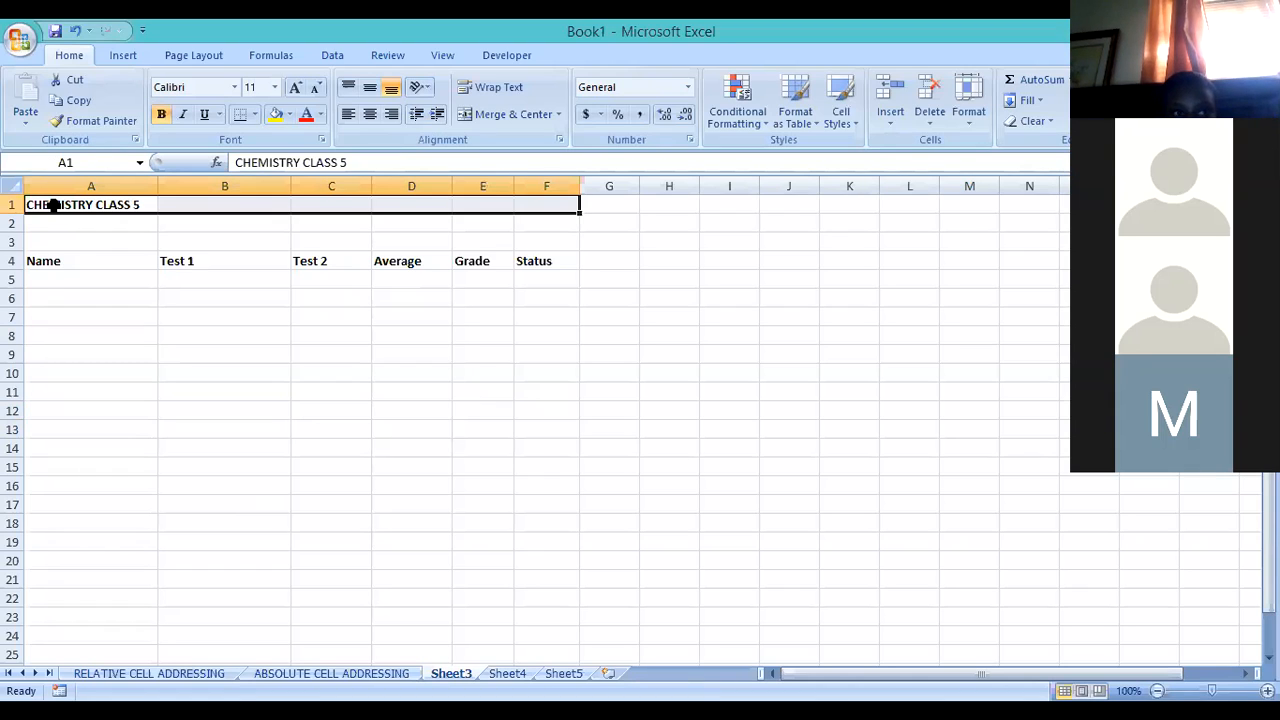
{"action": "left_click", "coordinate": [54, 205]}
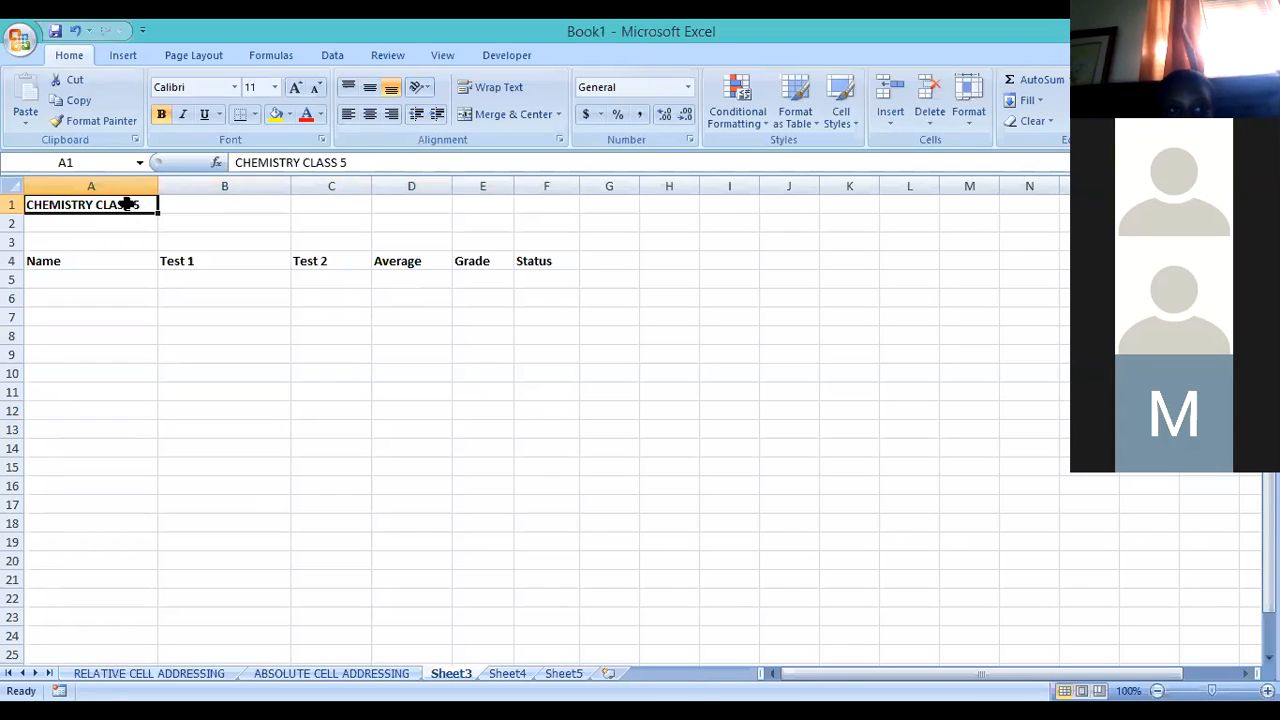
{"action": "left_click_drag", "start_coordinate": [127, 204], "coordinate": [209, 206]}
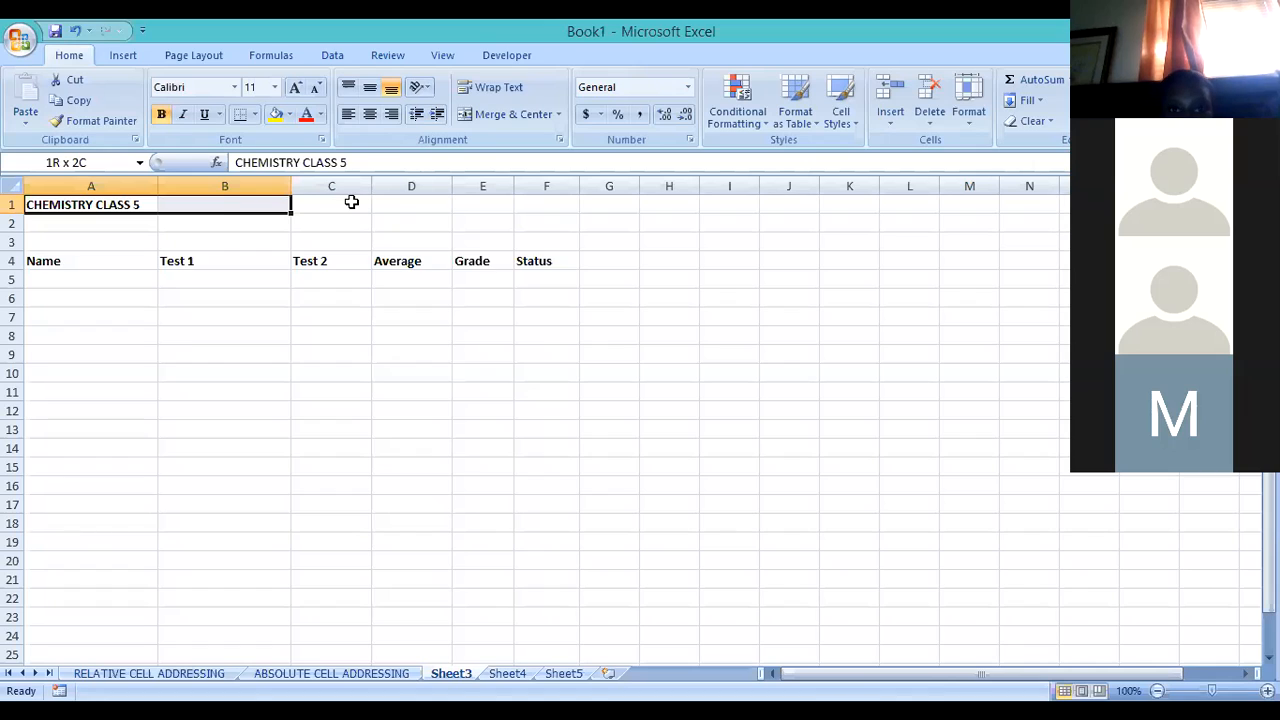
{"action": "left_click_drag", "start_coordinate": [525, 196], "coordinate": [546, 201]}
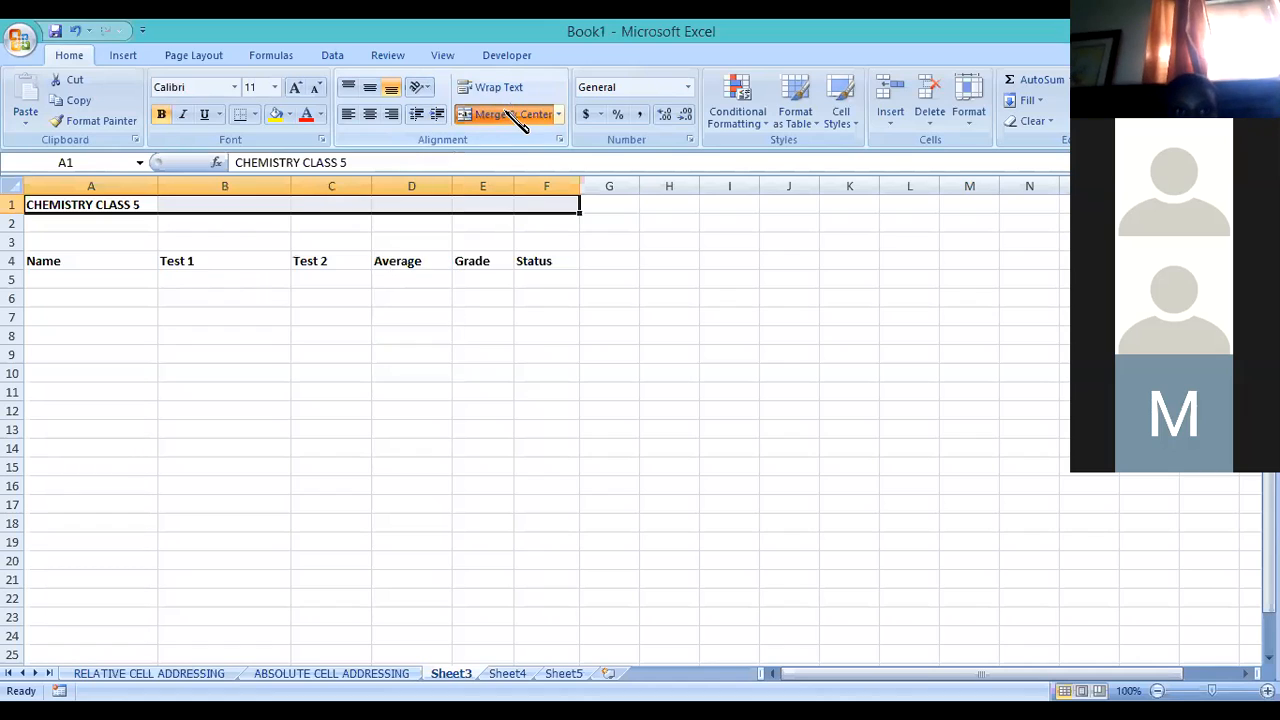
{"action": "left_click", "coordinate": [513, 114]}
{"action": "left_click", "coordinate": [404, 452]}
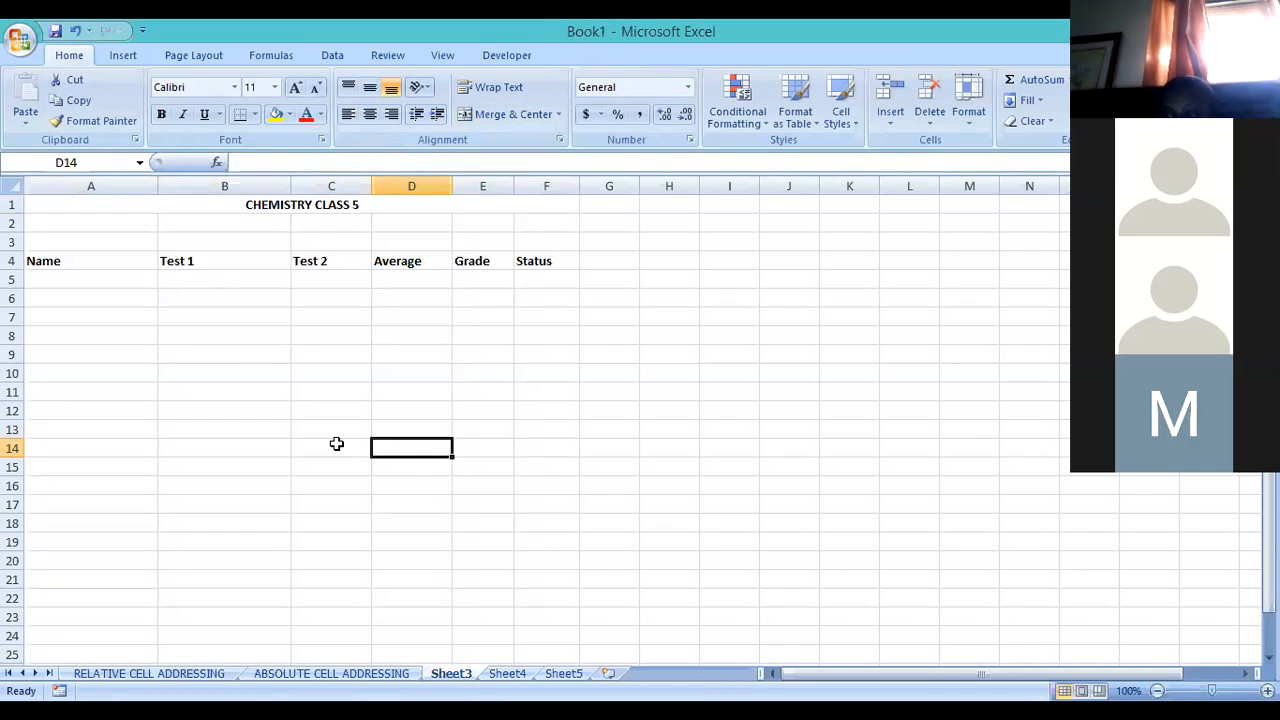
Enter the full names of the six students under the Name heading in cells A5 to A10
{"action": "left_click", "coordinate": [79, 279]}
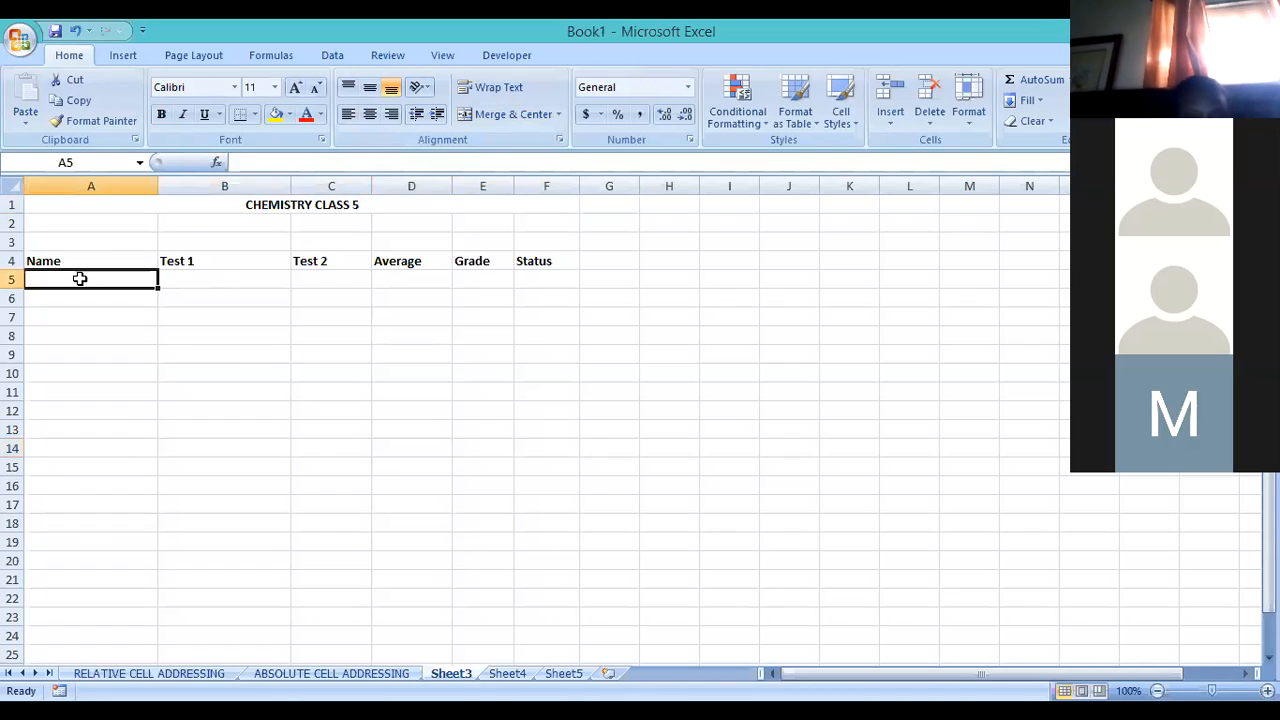
{"action": "type", "text": "Sheryl Br"}
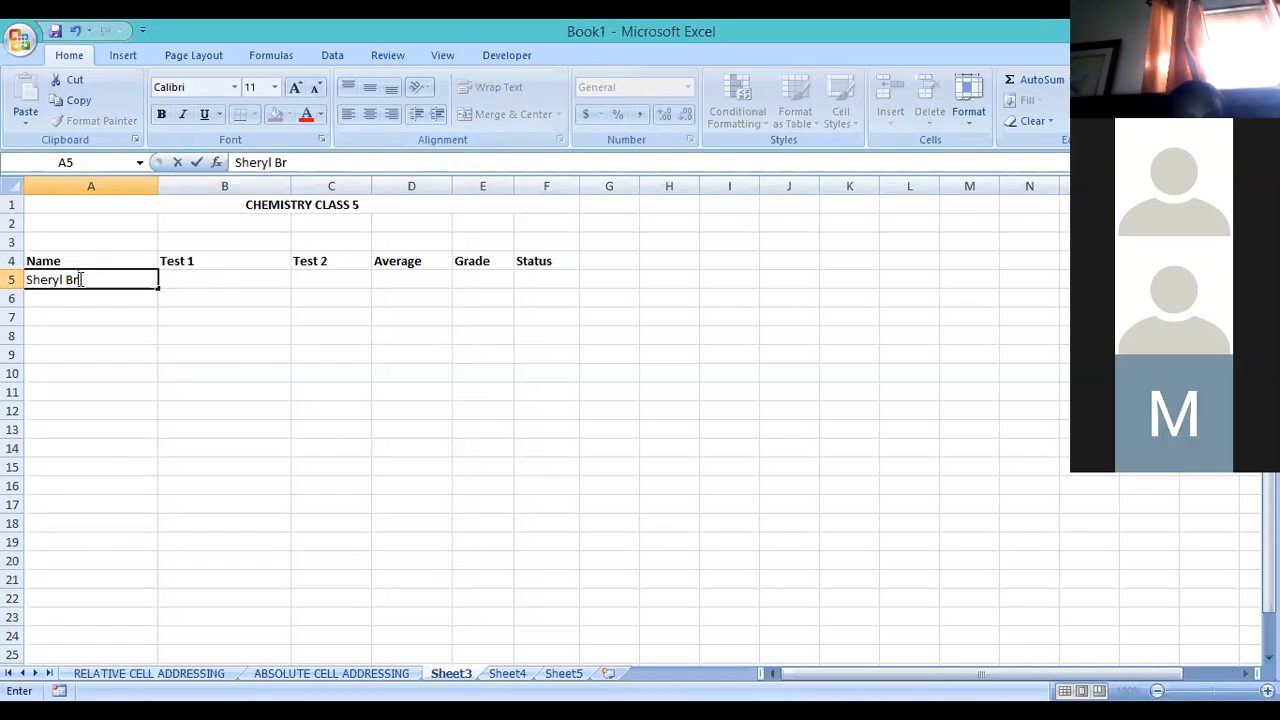
{"action": "type", "text": "o"}
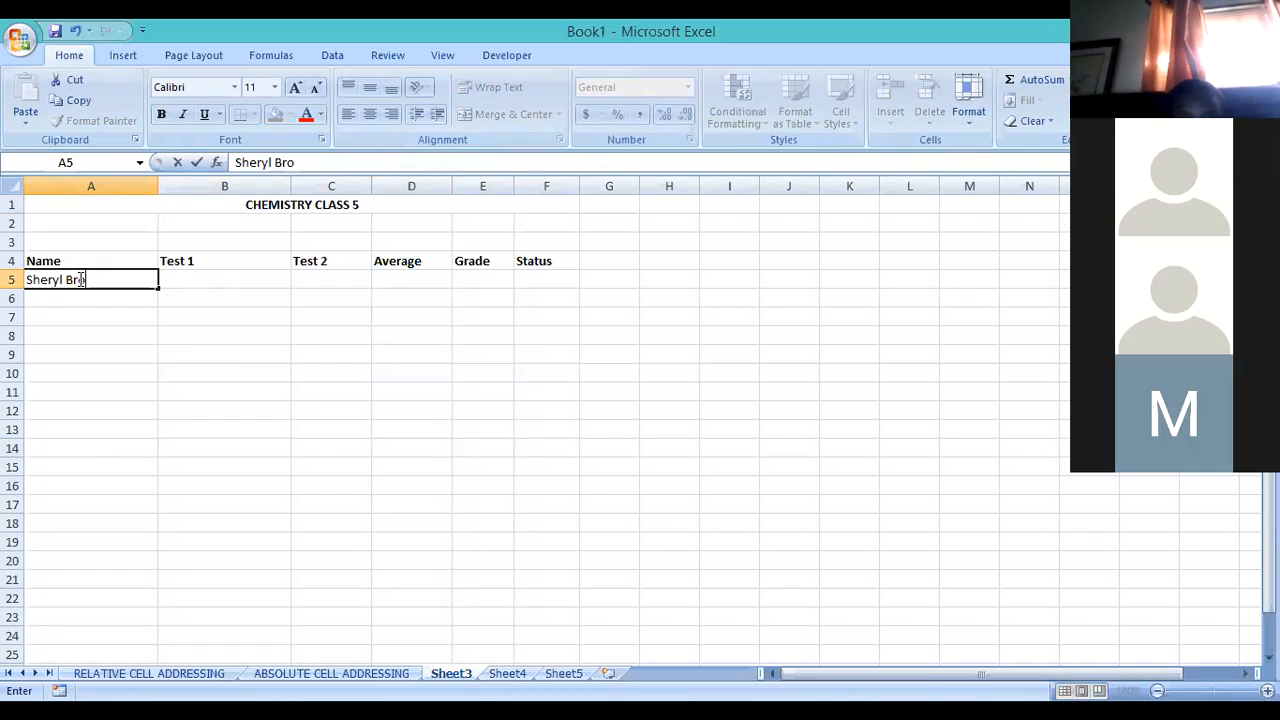
{"action": "type", "text": "wn"}
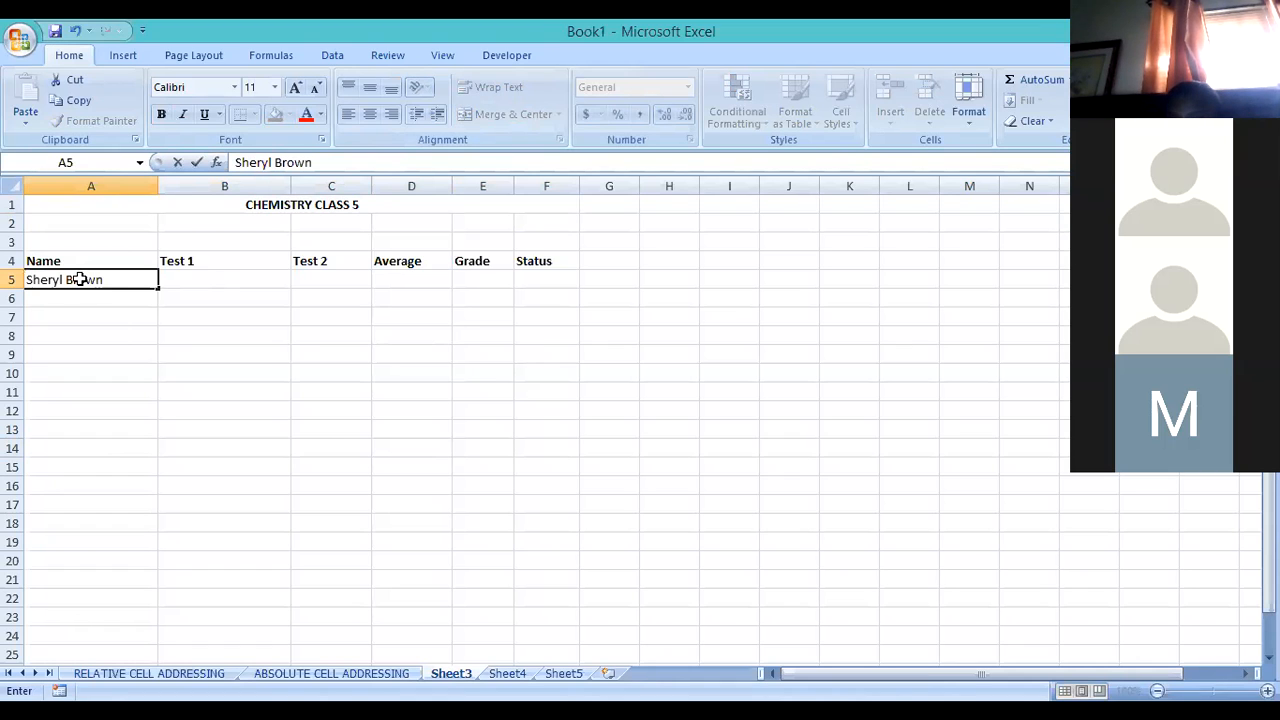
{"action": "key", "text": "Return"}
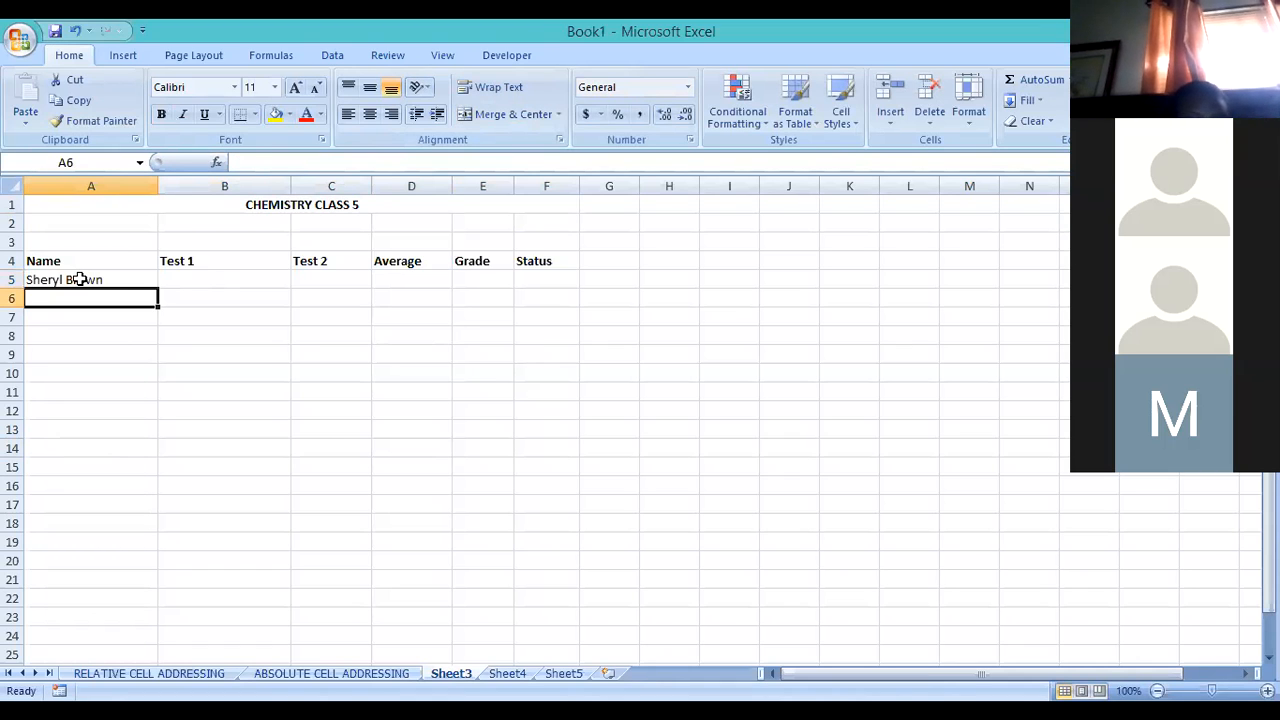
{"action": "type", "text": "Andrea Smith"}
{"action": "key", "text": "Return"}
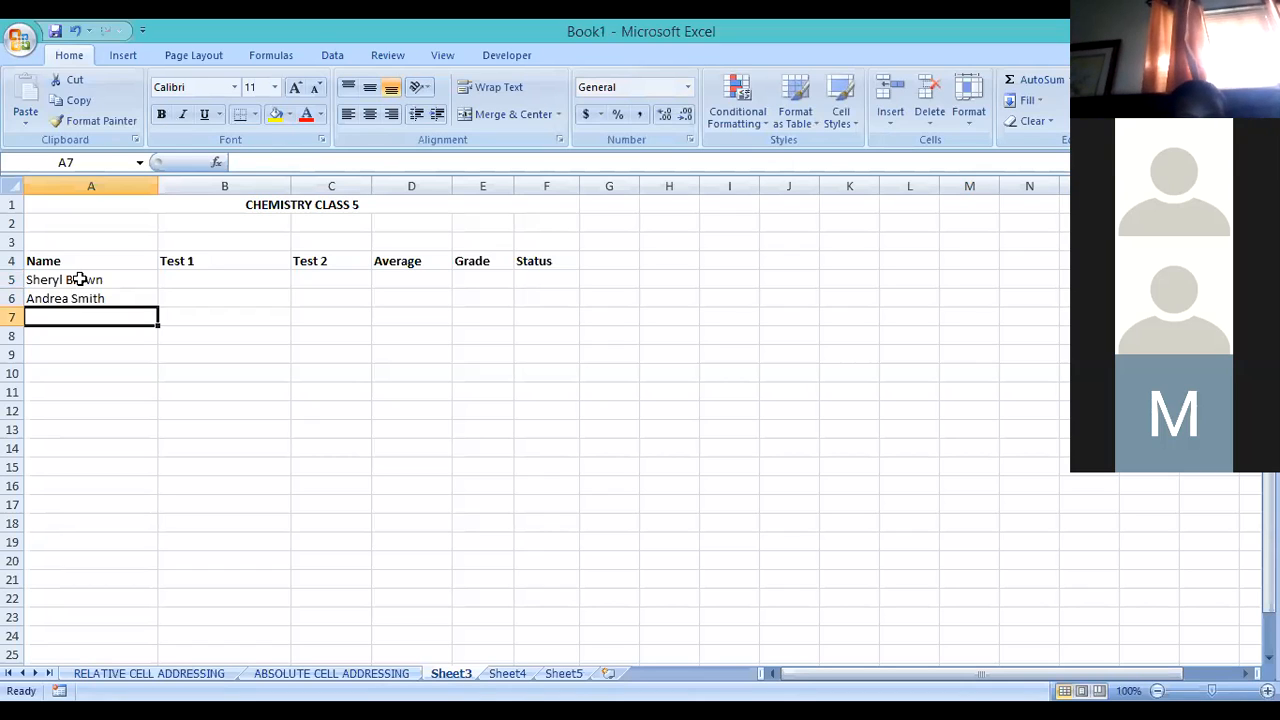
{"action": "type", "text": "Samant"}
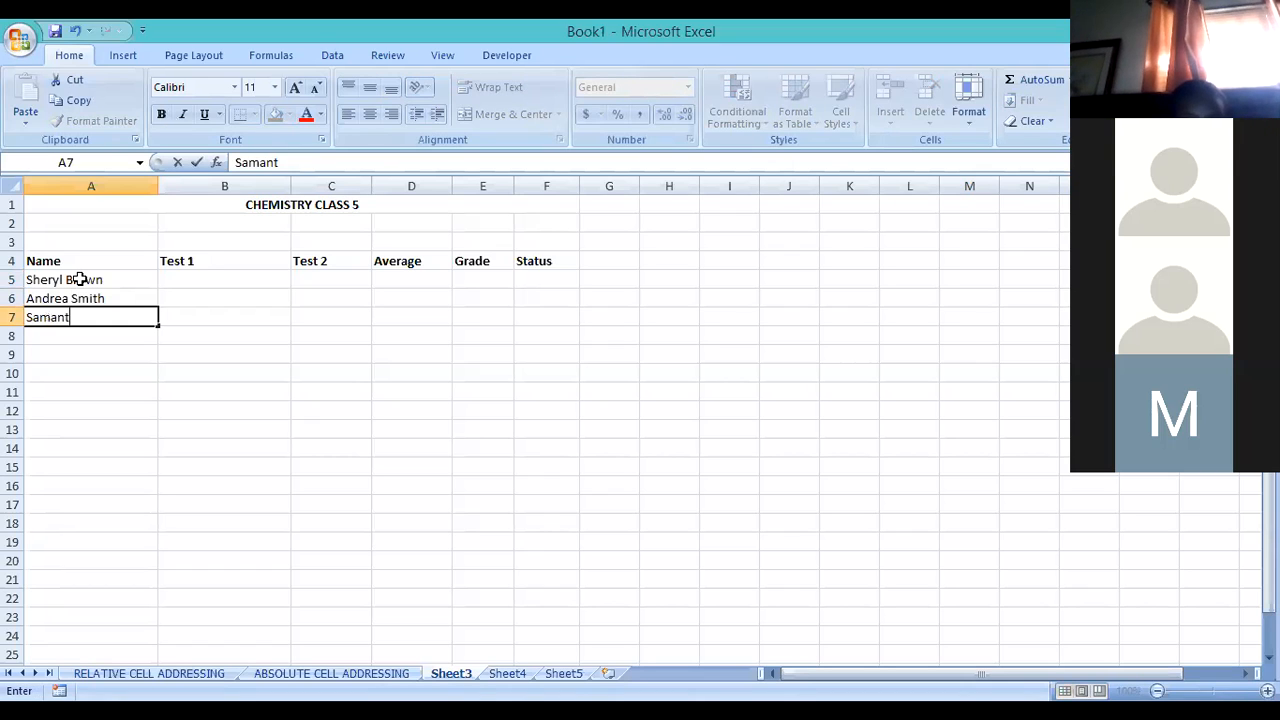
{"action": "type", "text": "ha"}
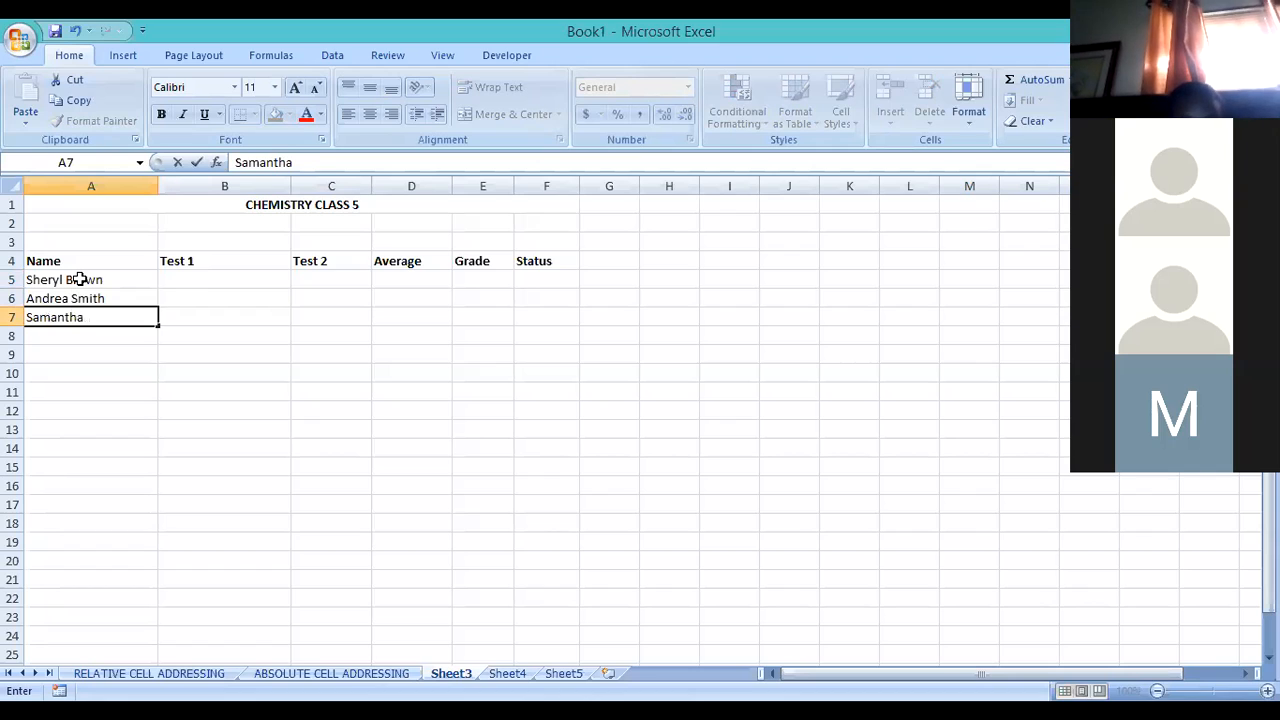
{"action": "type", "text": " Brown"}
{"action": "key", "text": "Return"}
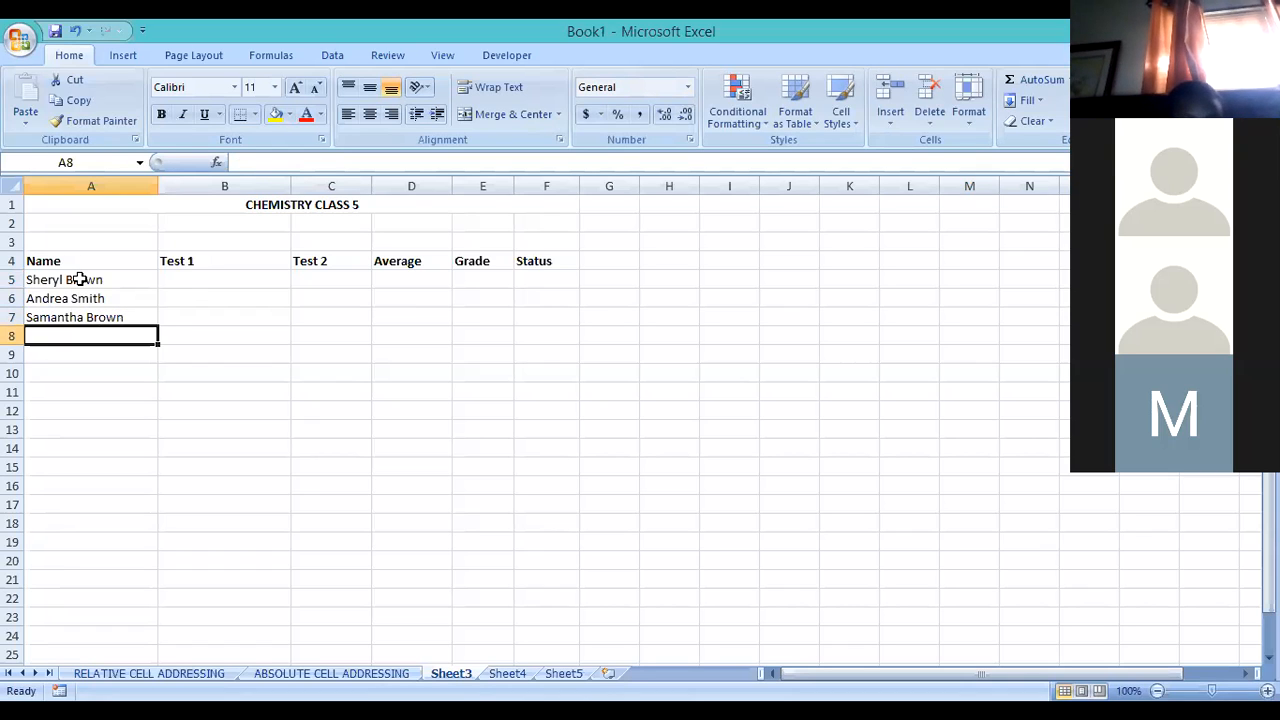
{"action": "type", "text": "Tyrone Gray"}
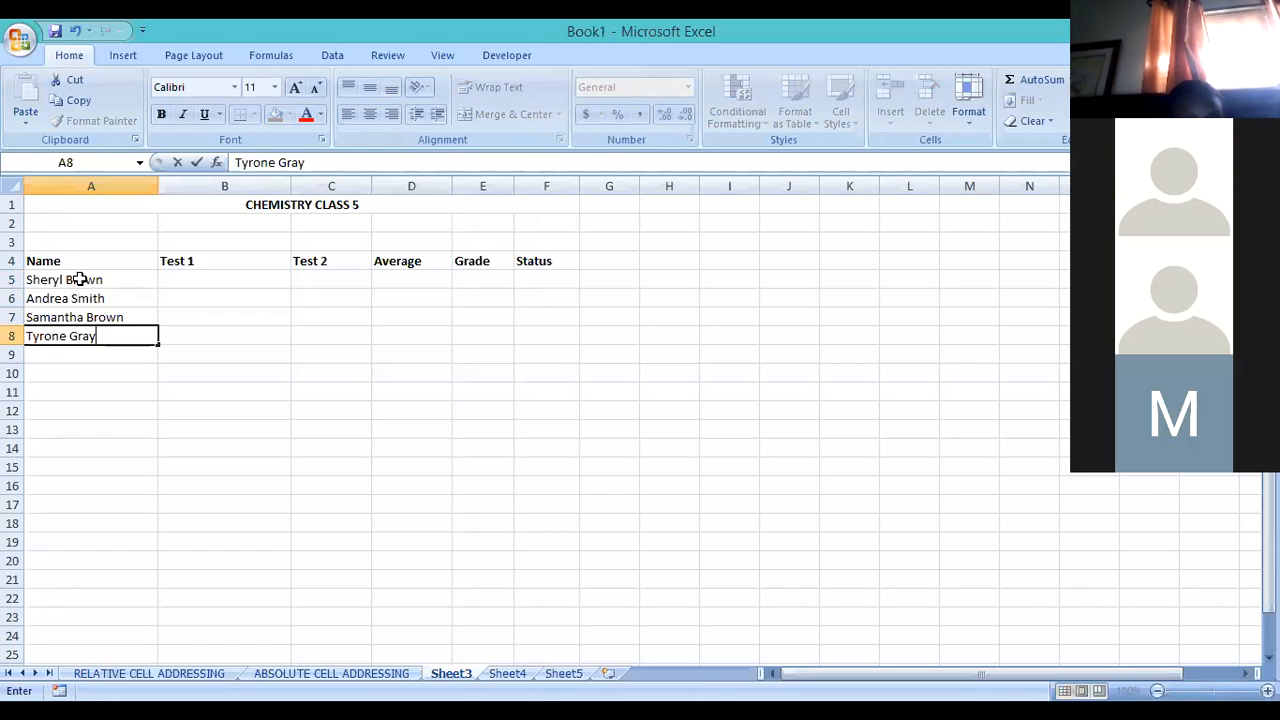
{"action": "key", "text": "Return"}
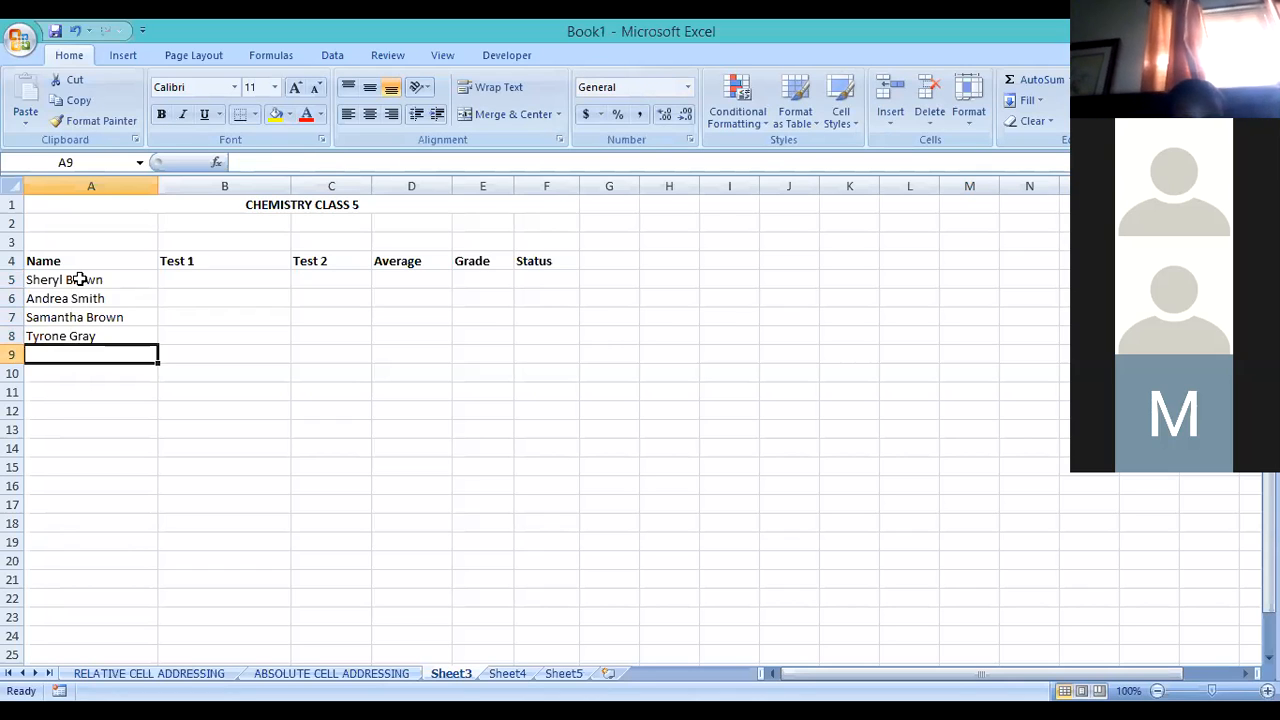
{"action": "type", "text": "Kevin Brown"}
{"action": "key", "text": "Return"}
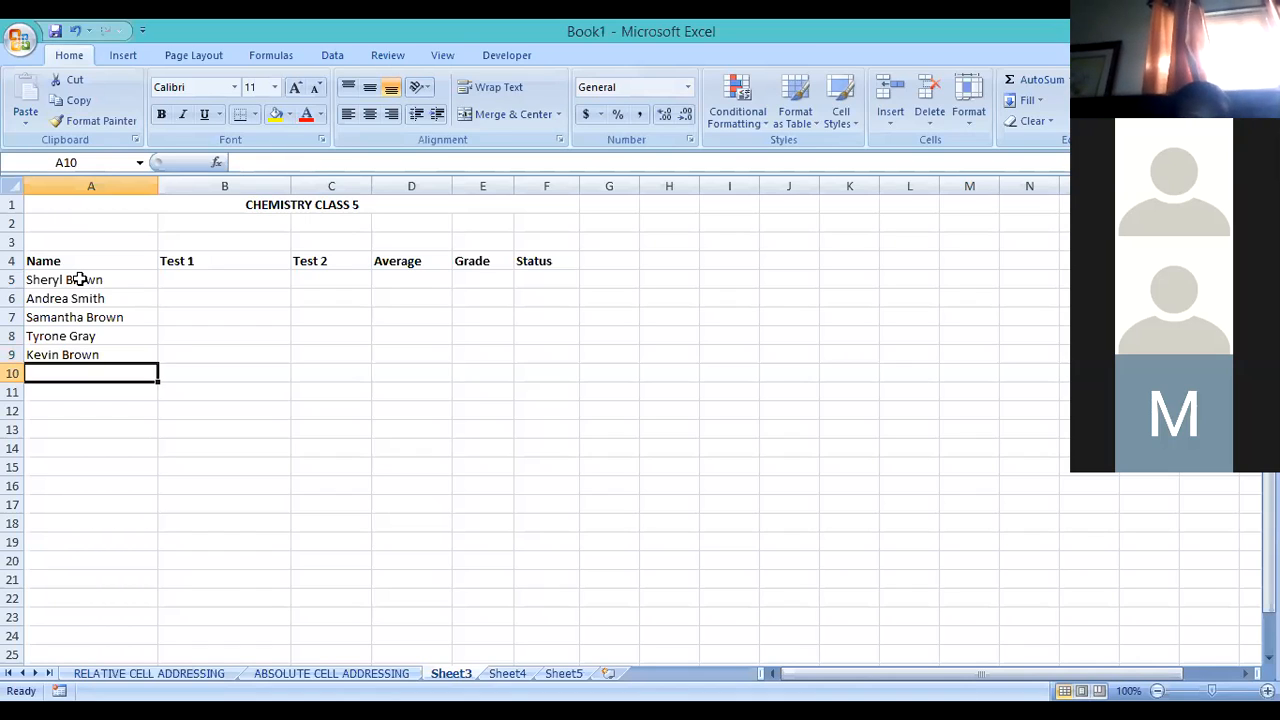
{"action": "type", "text": "Kay Lewis"}
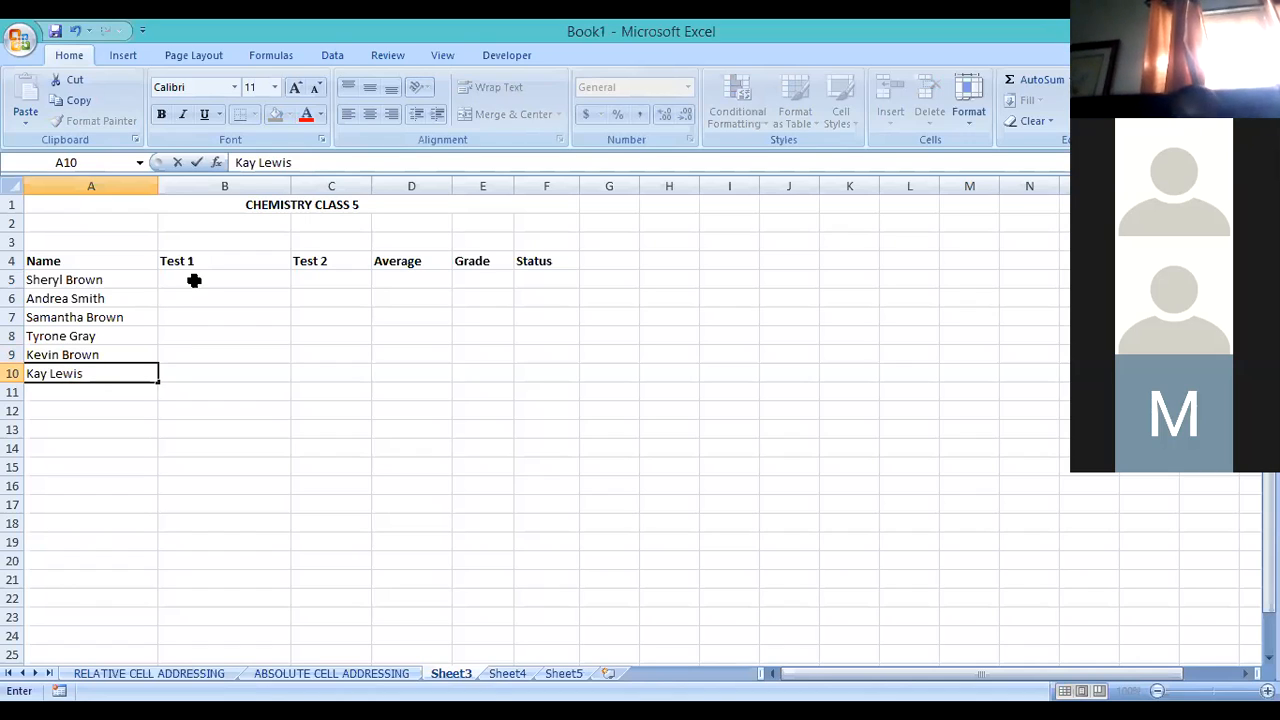
Enter the Test 1 scores 56, 76, 56, 89, 33 and 88 in cells B5 to B10
{"action": "left_click", "coordinate": [194, 281]}
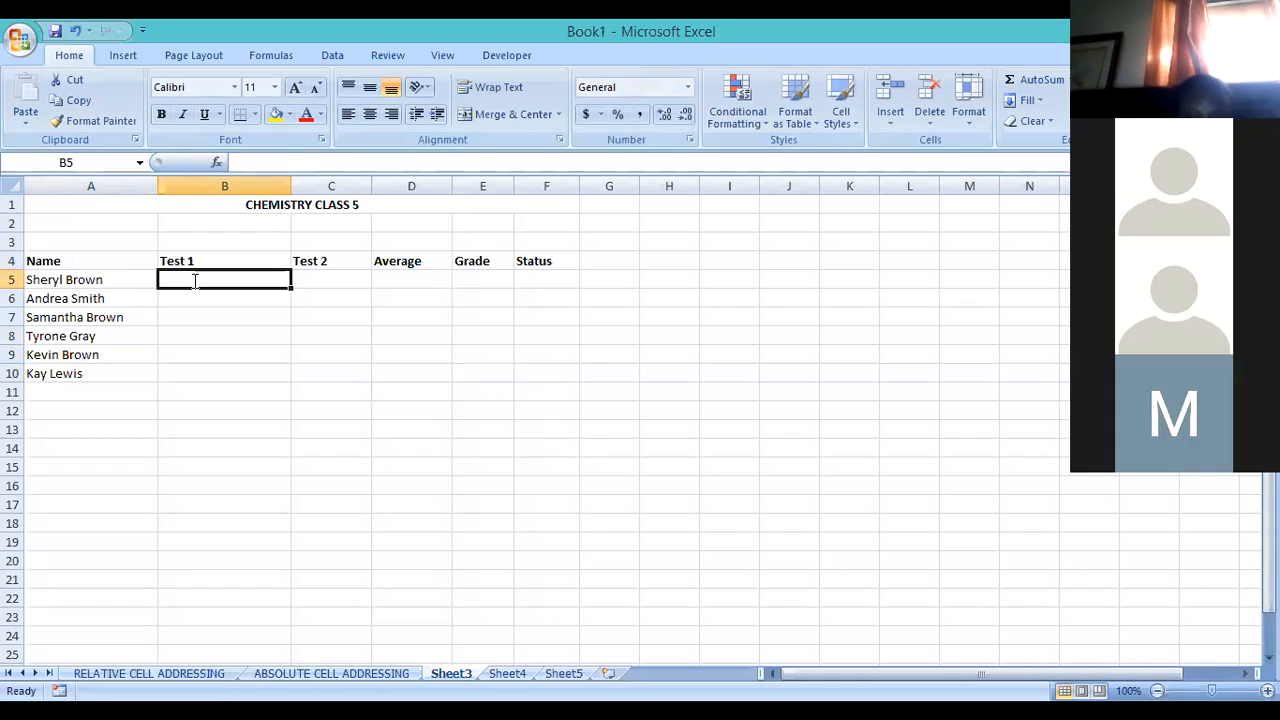
{"action": "type", "text": "56"}
{"action": "key", "text": "Return"}
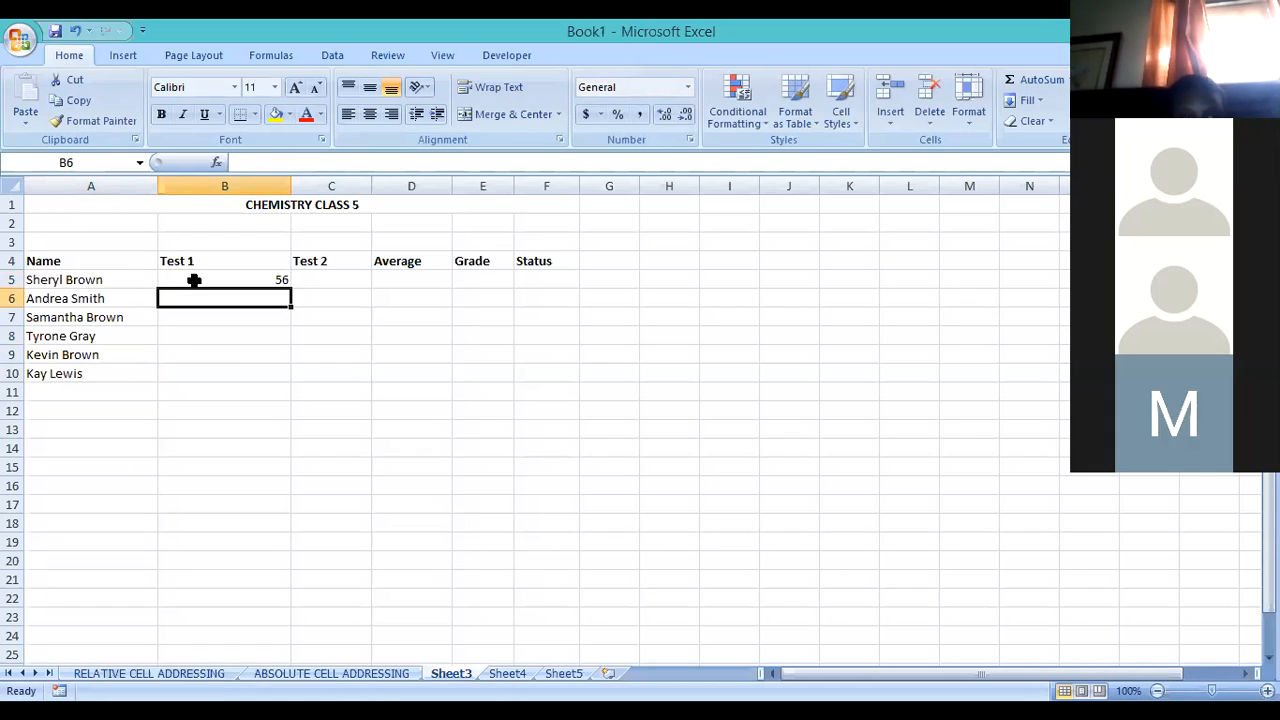
{"action": "type", "text": "76"}
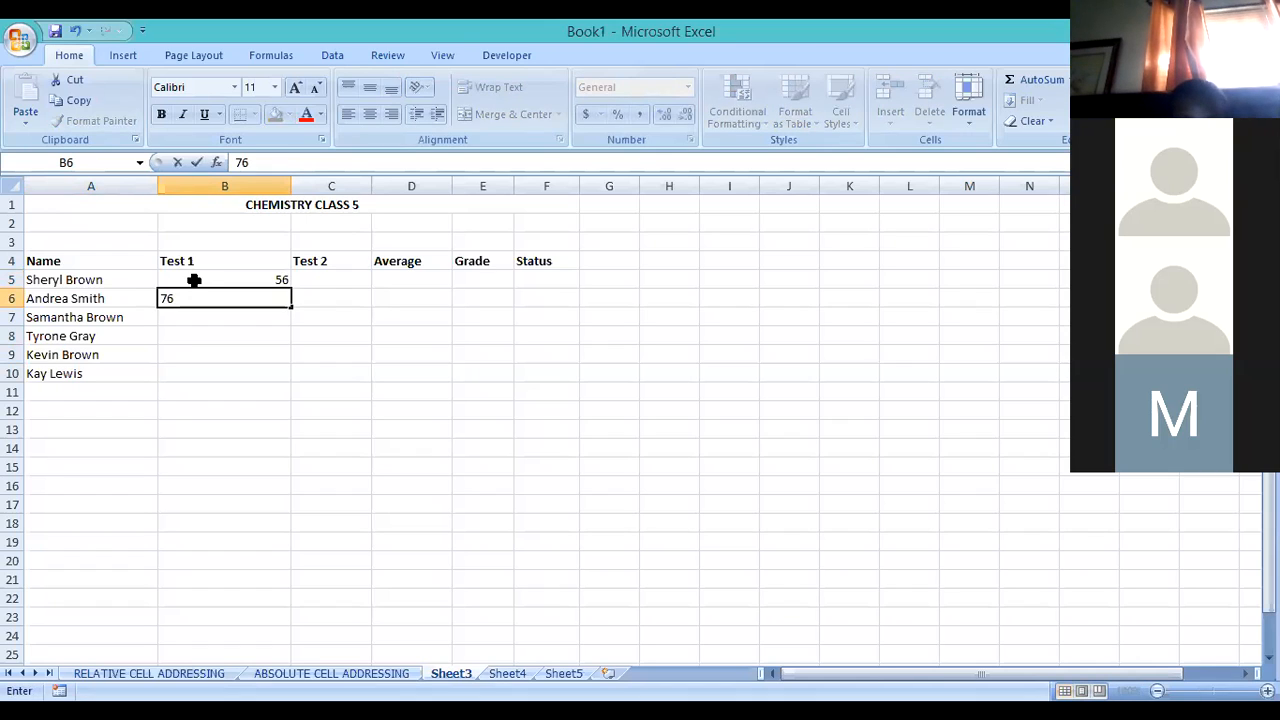
{"action": "key", "text": "Return"}
{"action": "type", "text": "56"}
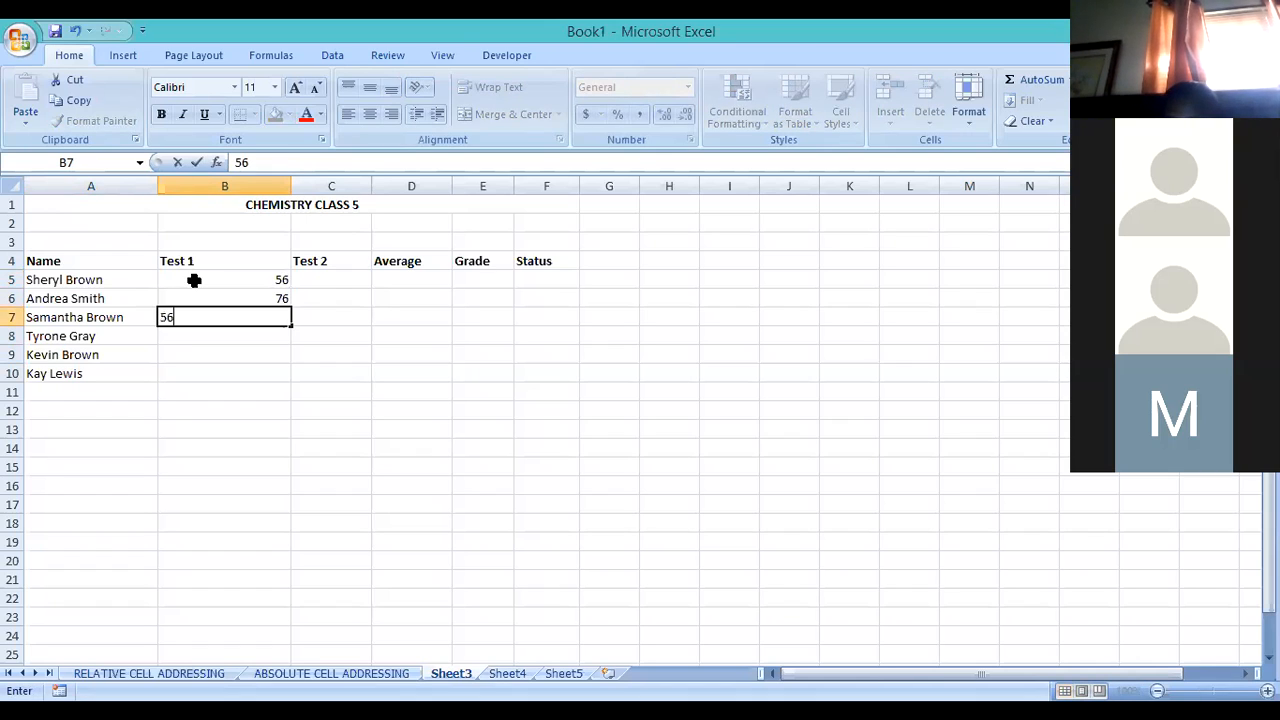
{"action": "key", "text": "Return"}
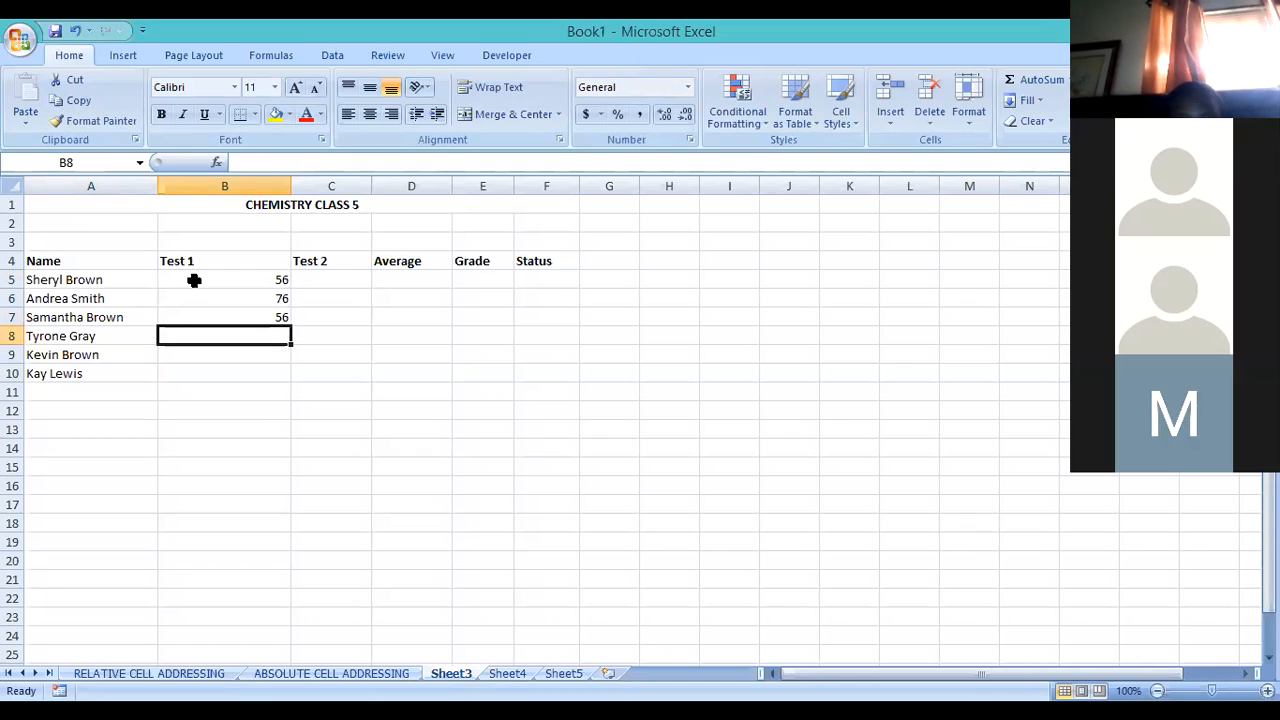
{"action": "type", "text": "89"}
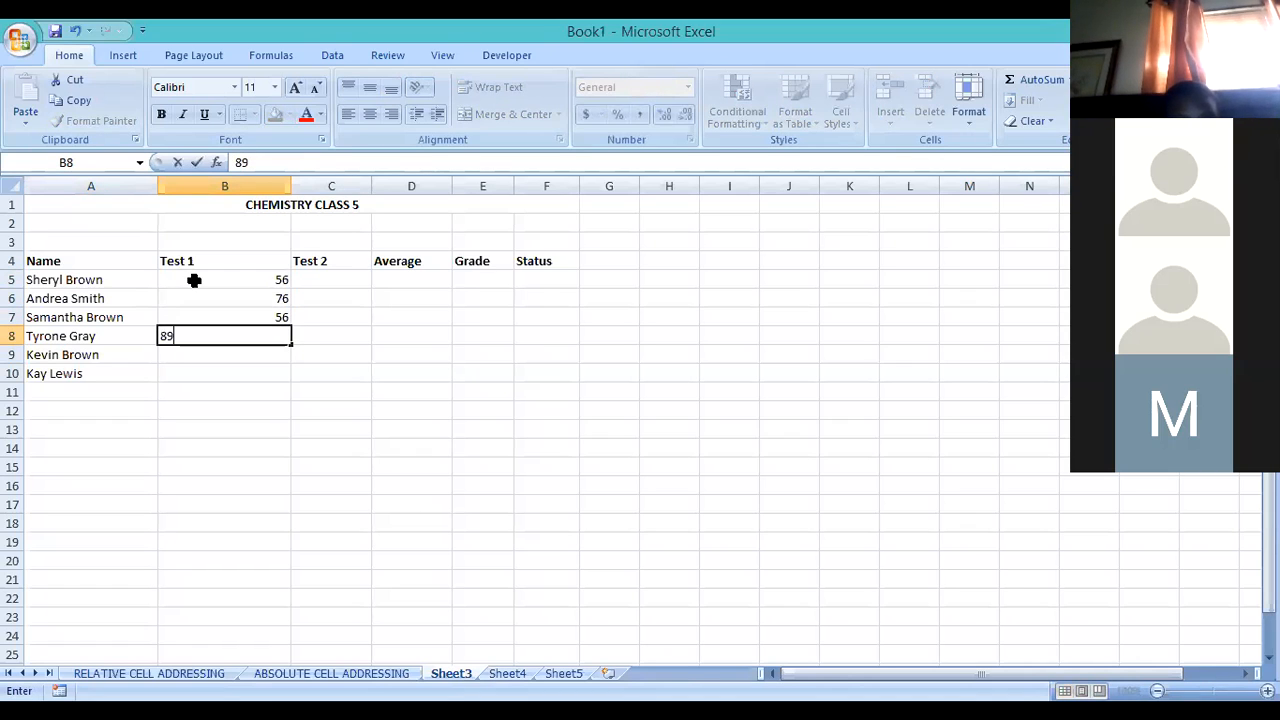
{"action": "key", "text": "Return"}
{"action": "type", "text": "33"}
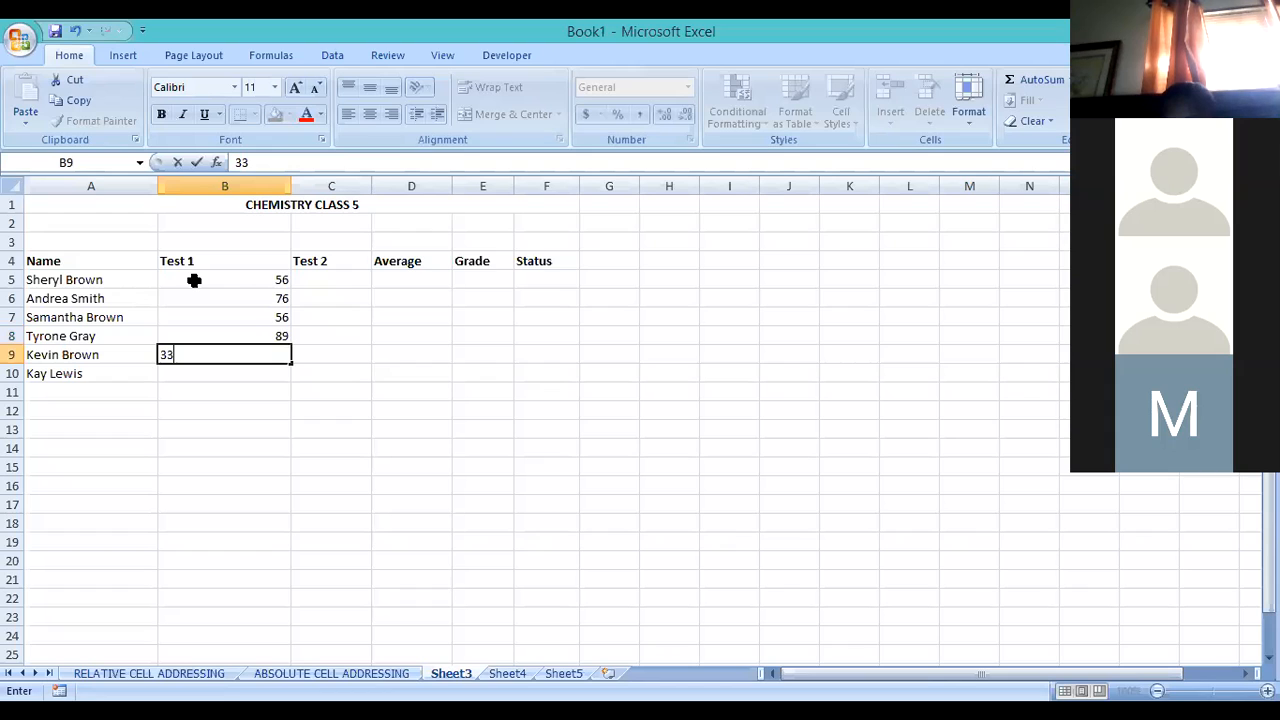
{"action": "key", "text": "Return"}
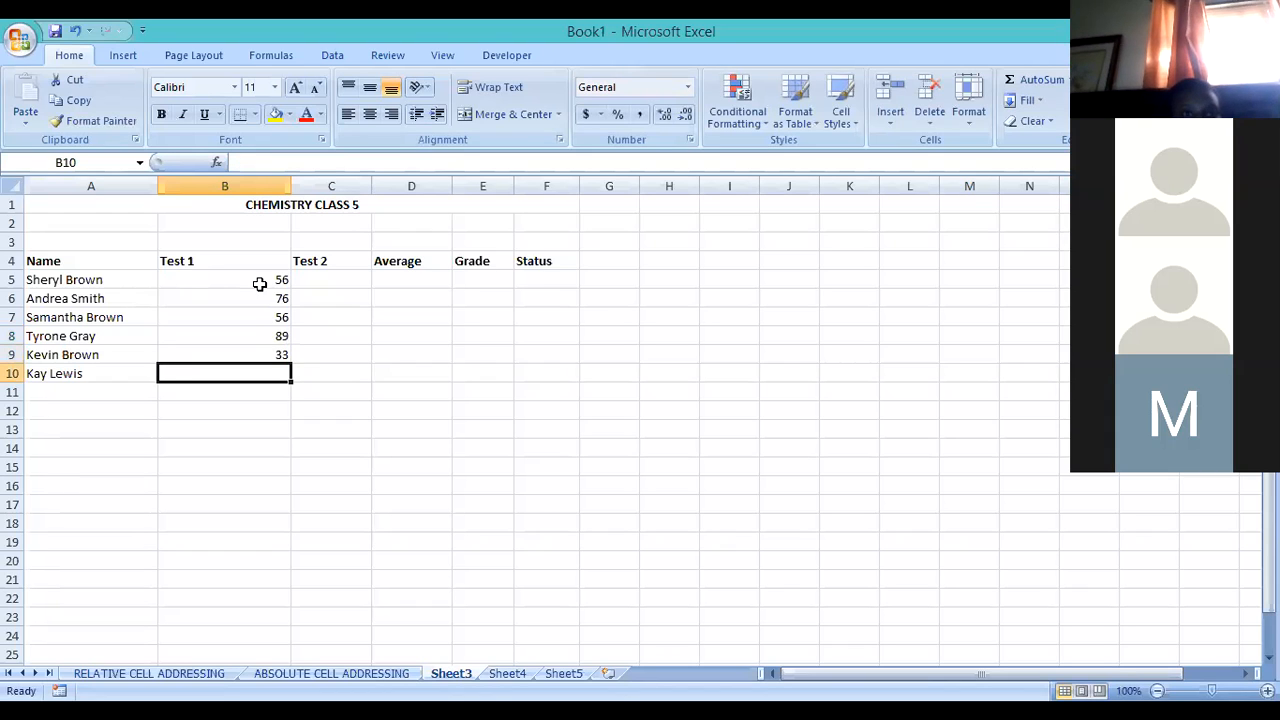
{"action": "type", "text": "88"}
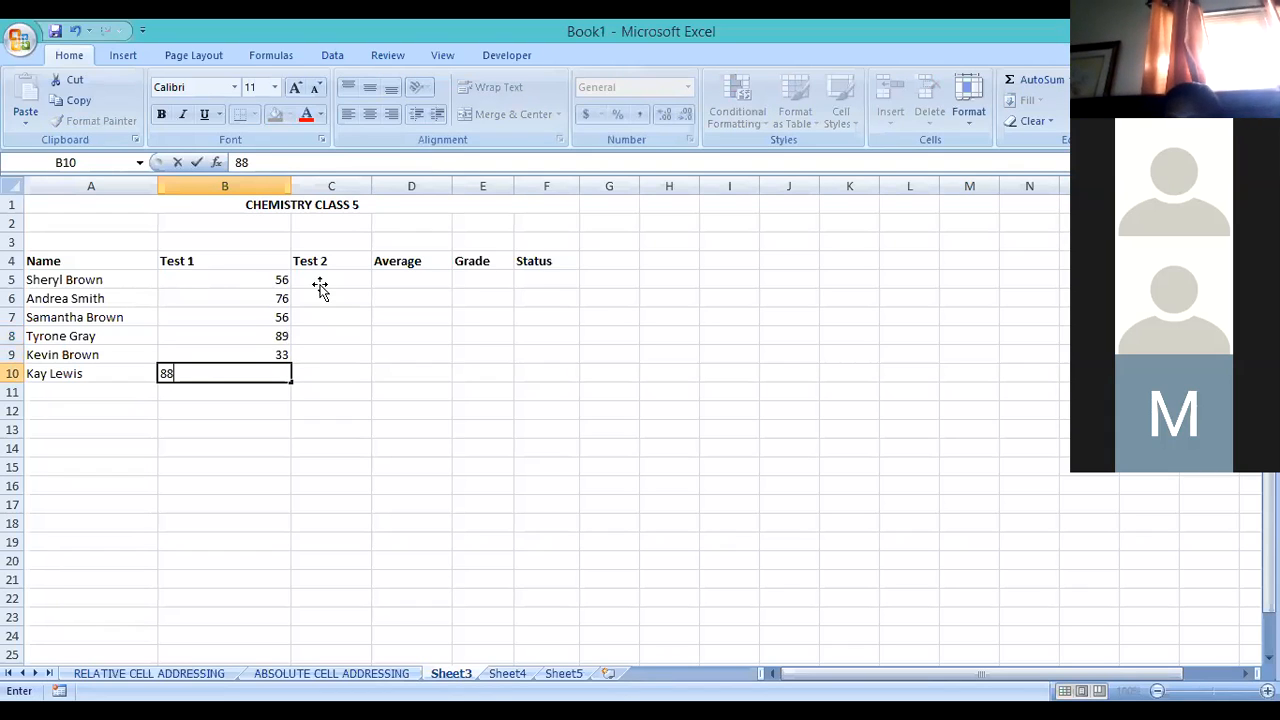
Enter the Test 2 scores 23, 75, 97, 97, 65 and 35 in cells C5 to C10
{"action": "left_click", "coordinate": [320, 288]}
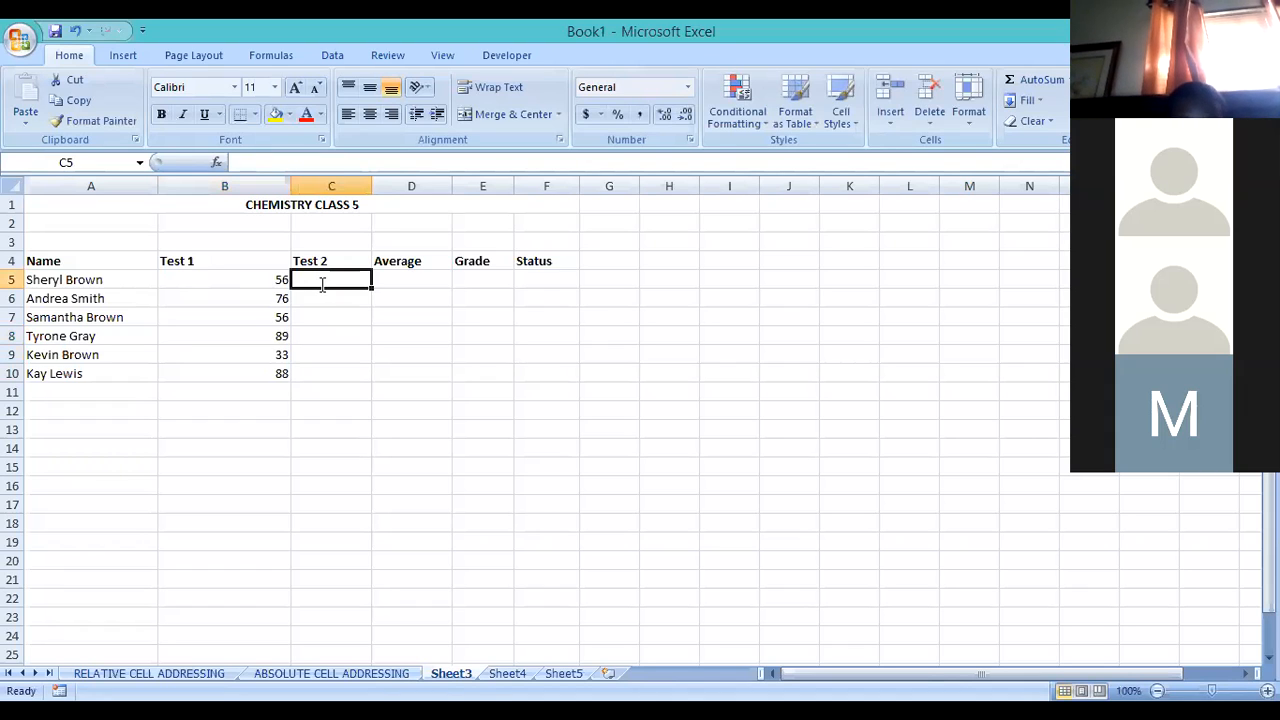
{"action": "type", "text": "23"}
{"action": "key", "text": "Return"}
{"action": "type", "text": "75"}
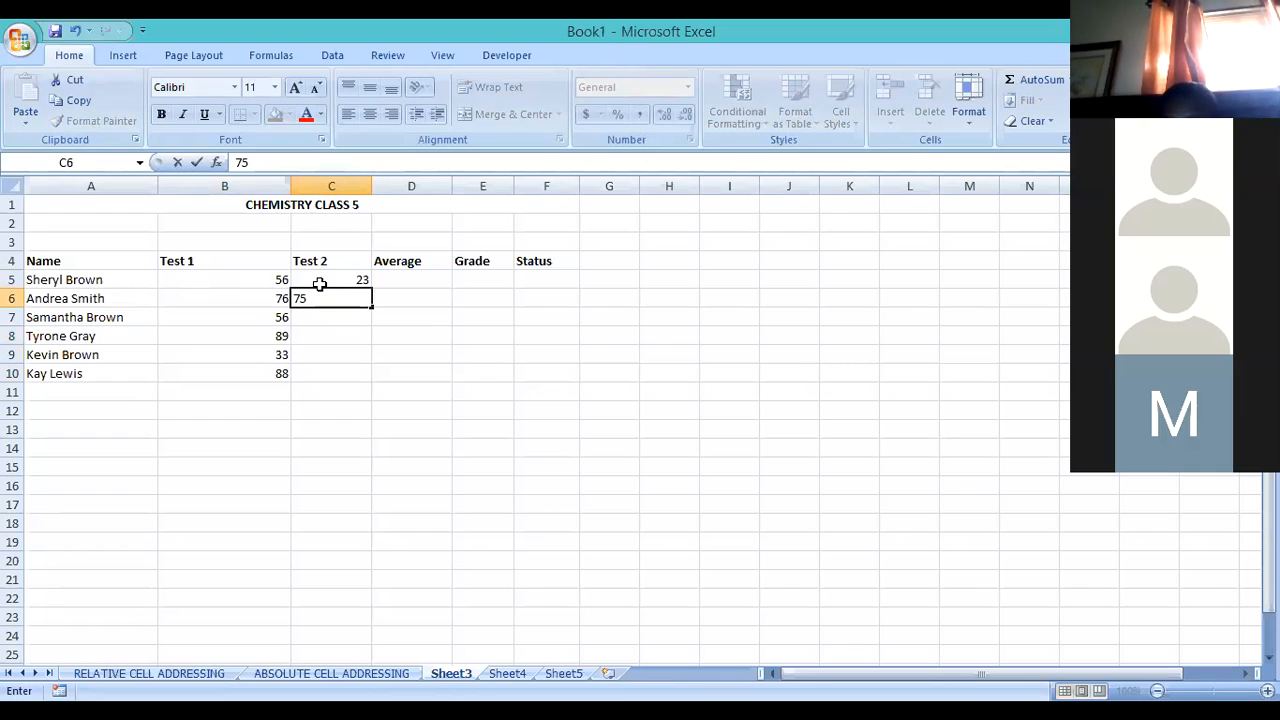
{"action": "key", "text": "Return"}
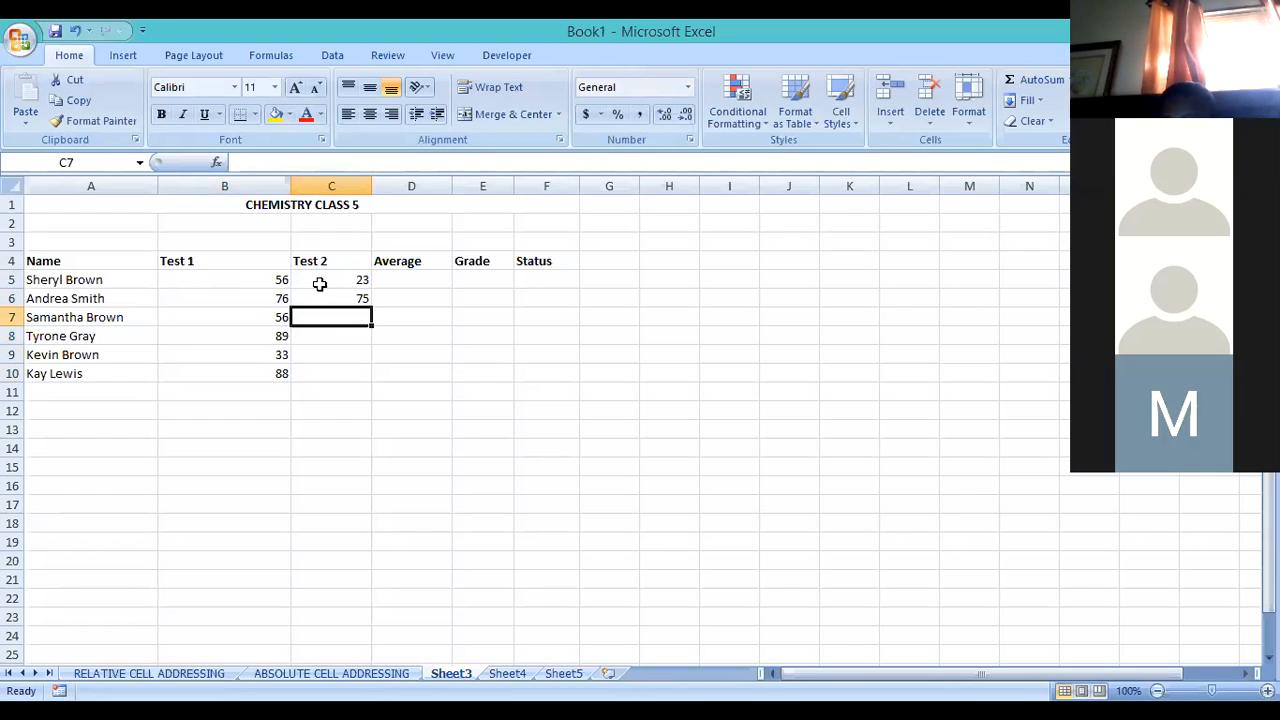
{"action": "type", "text": "97"}
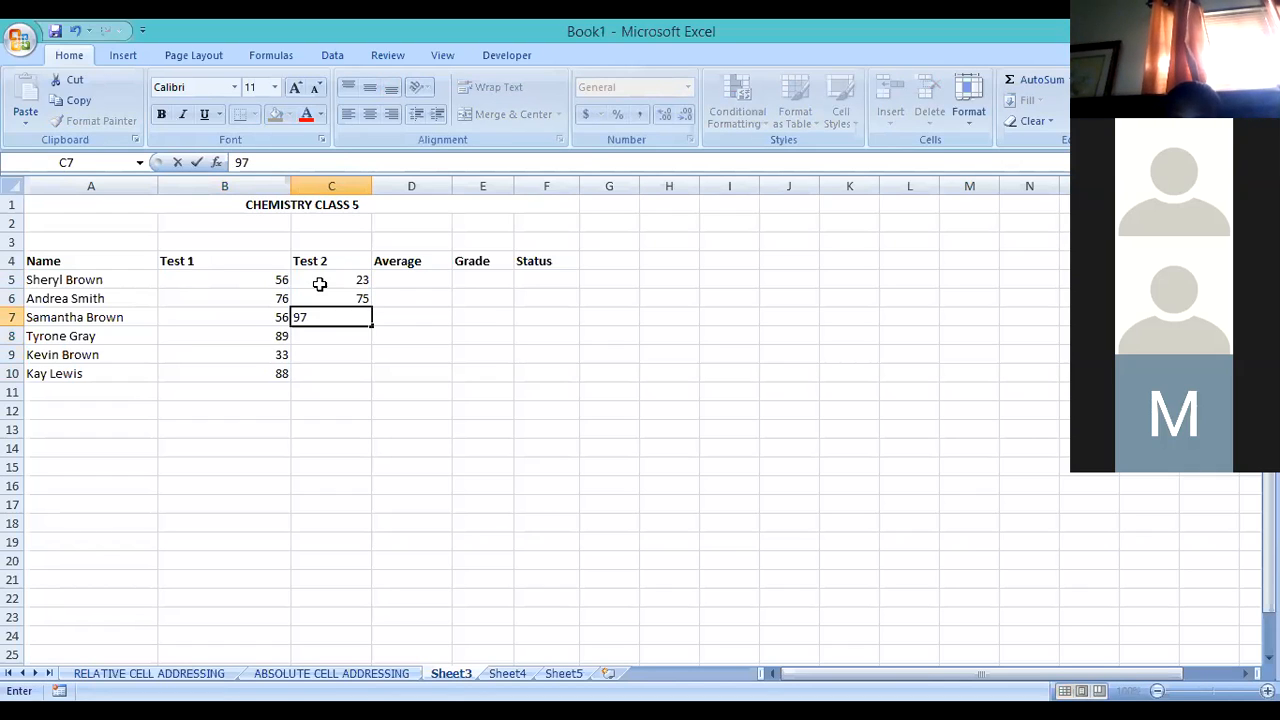
{"action": "key", "text": "Return"}
{"action": "type", "text": "97"}
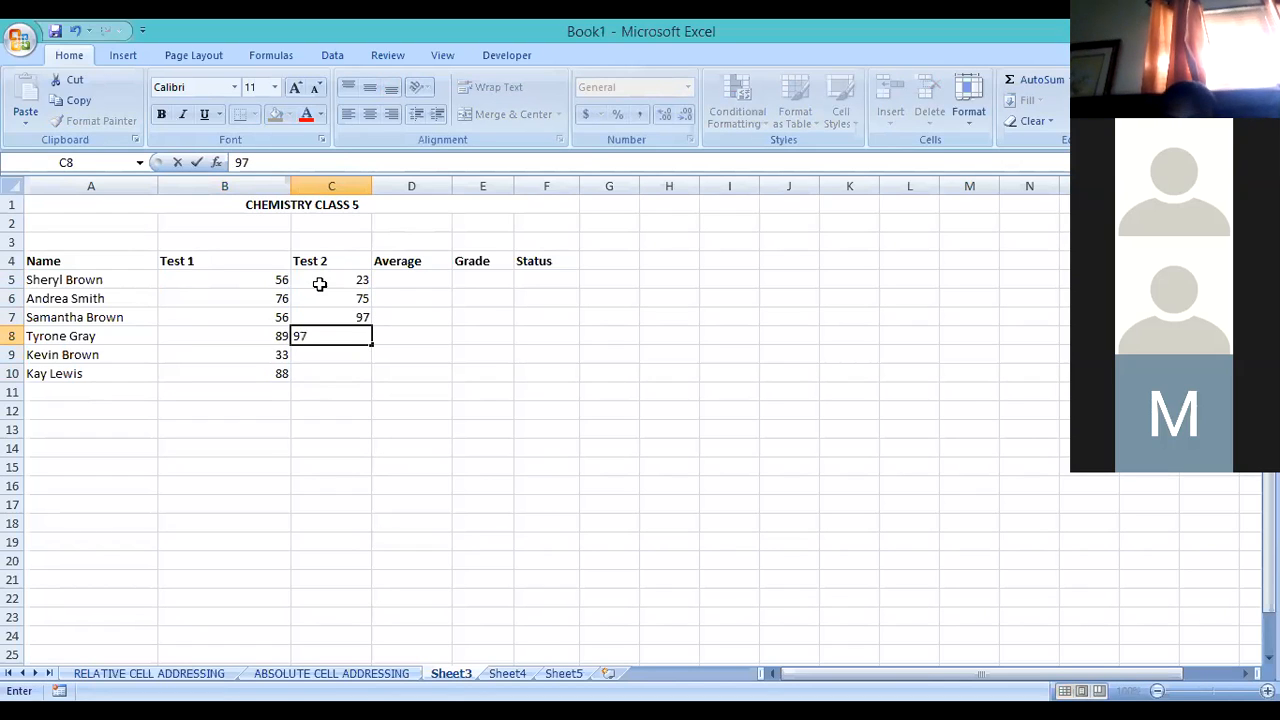
{"action": "key", "text": "Return"}
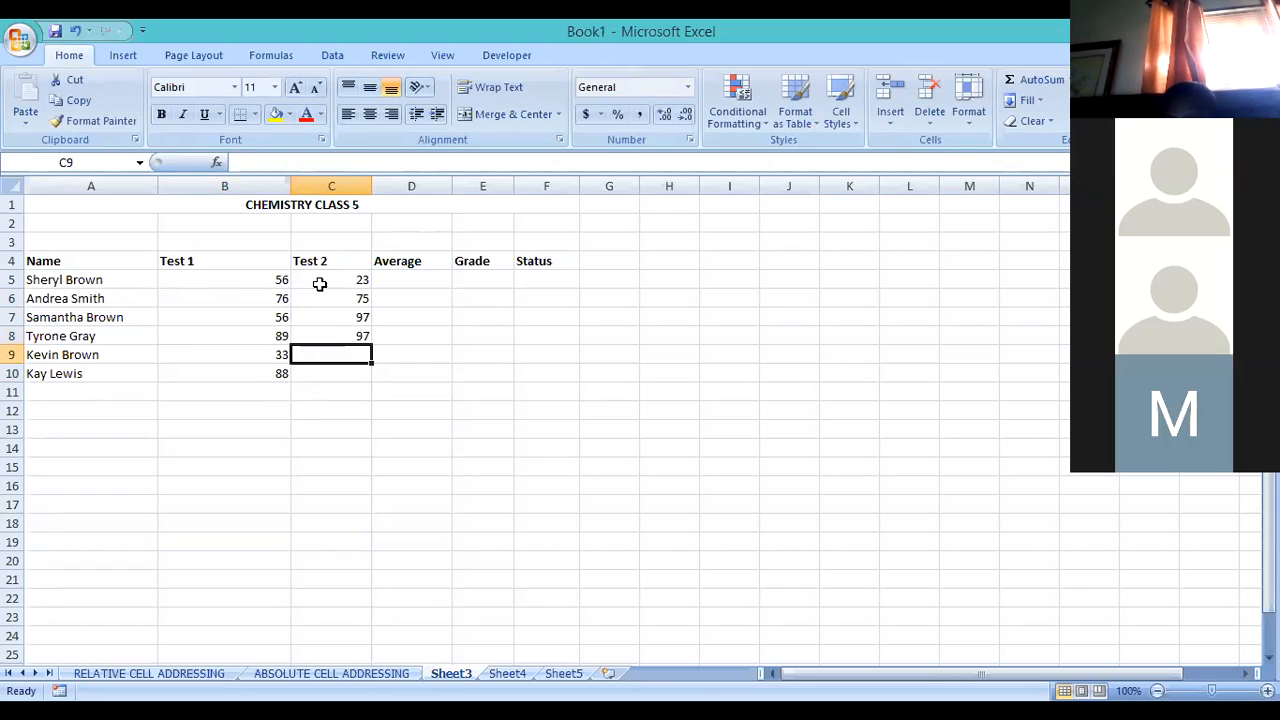
{"action": "type", "text": "65"}
{"action": "key", "text": "Return"}
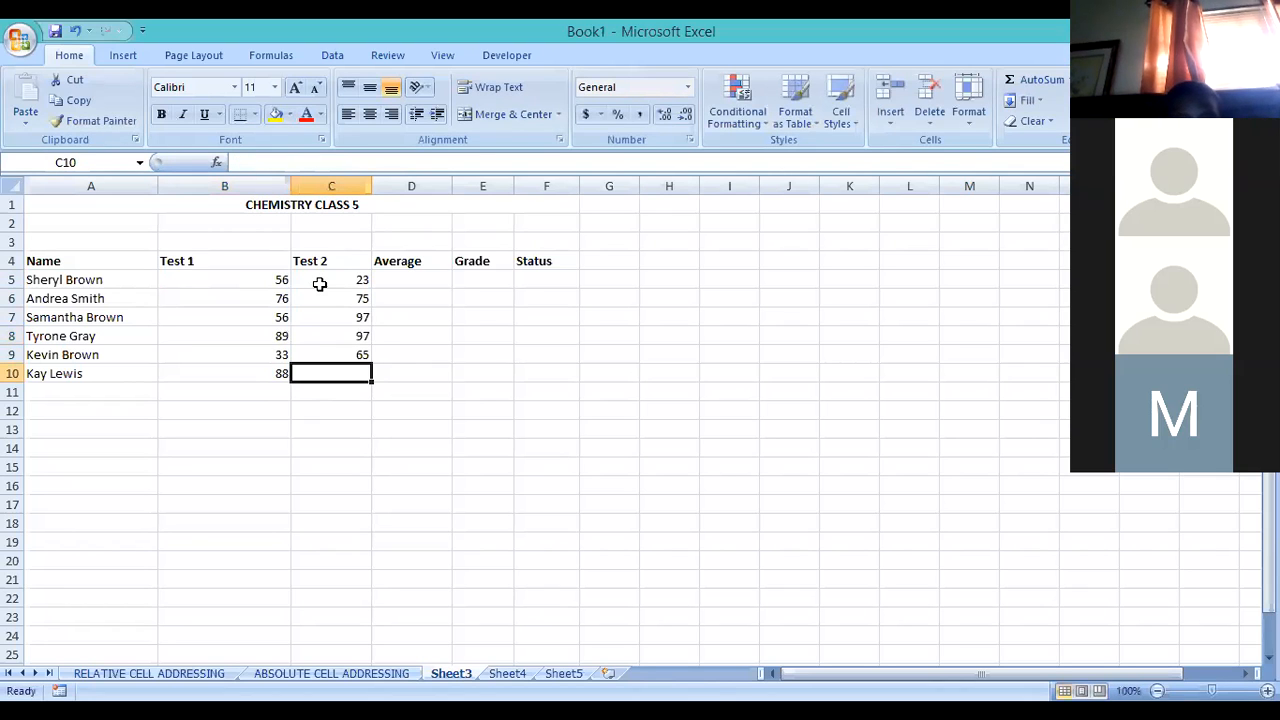
{"action": "type", "text": "35"}
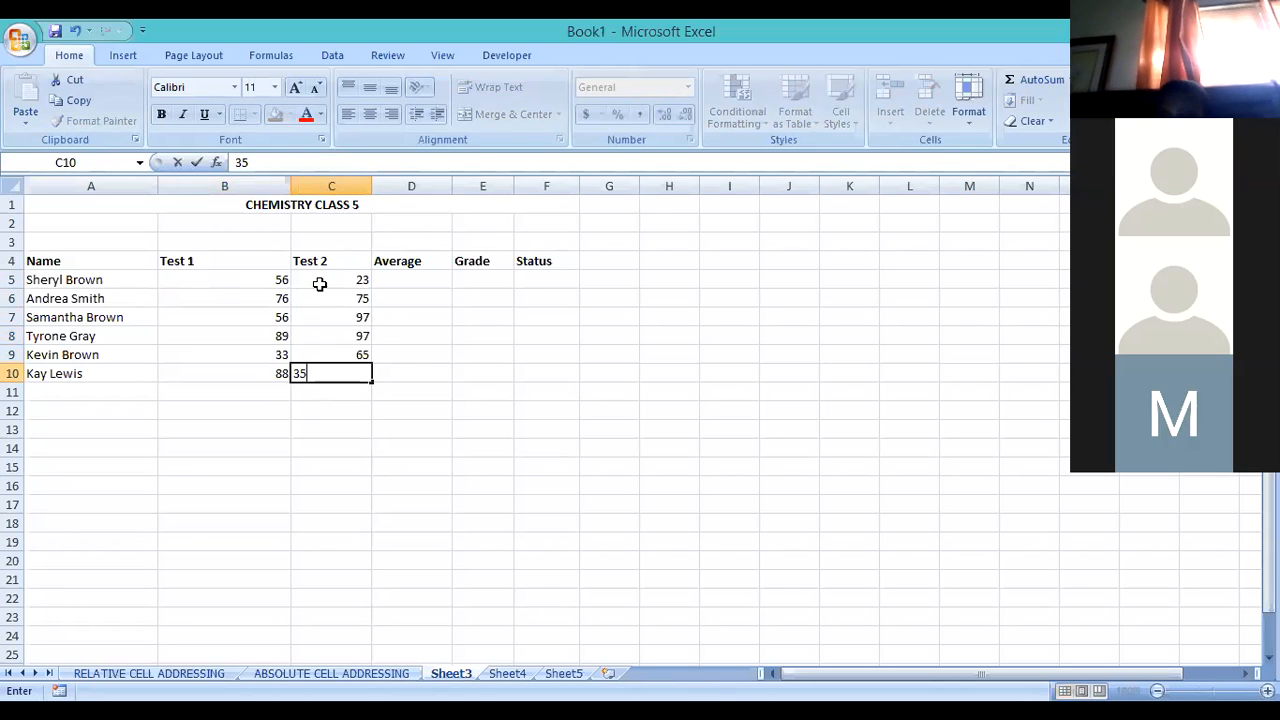
{"action": "left_click", "coordinate": [393, 406]}
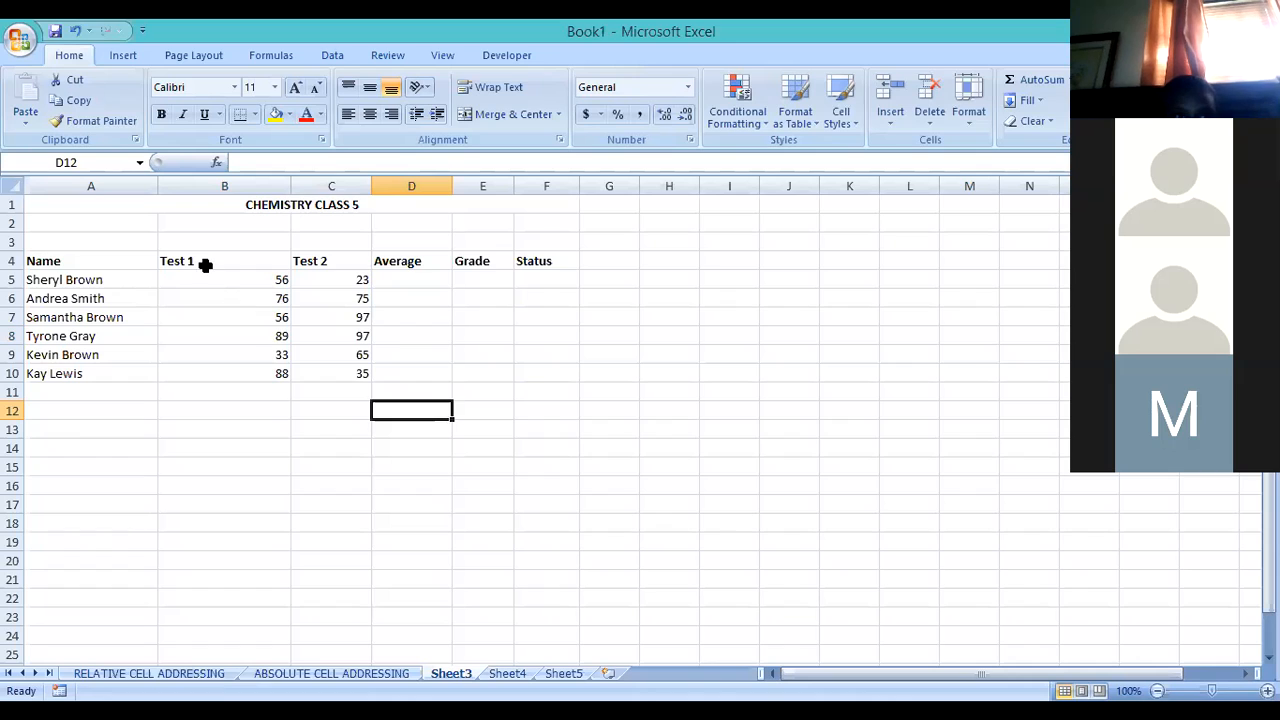
Centre the headings in cells A4 to F4 and set their font size to 14
{"action": "left_click_drag", "start_coordinate": [45, 261], "coordinate": [490, 281]}
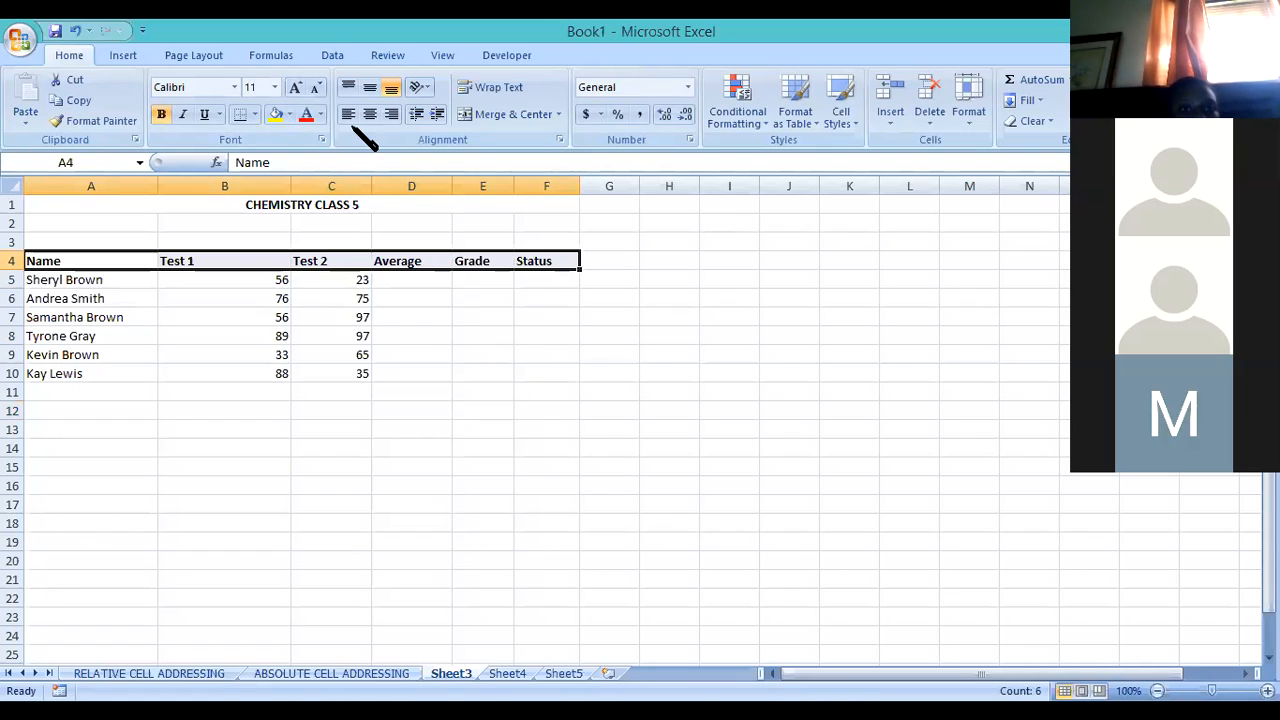
{"action": "left_click", "coordinate": [370, 114]}
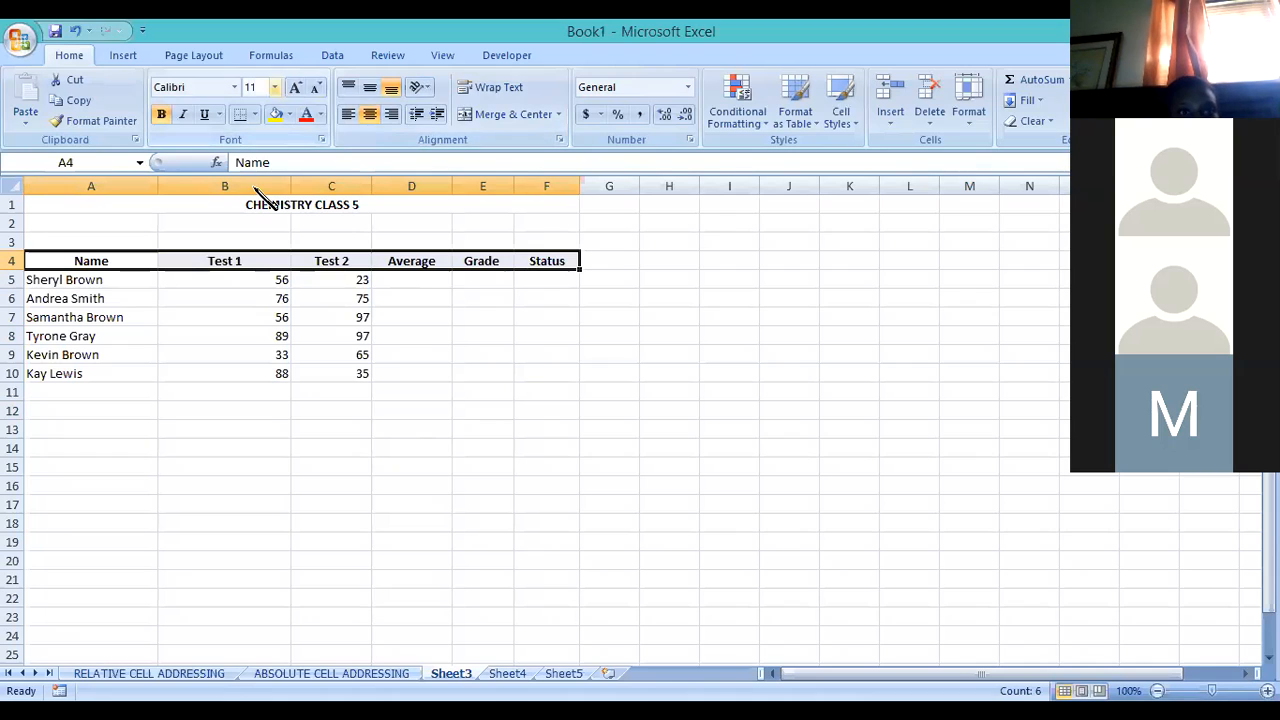
{"action": "left_click", "coordinate": [275, 87]}
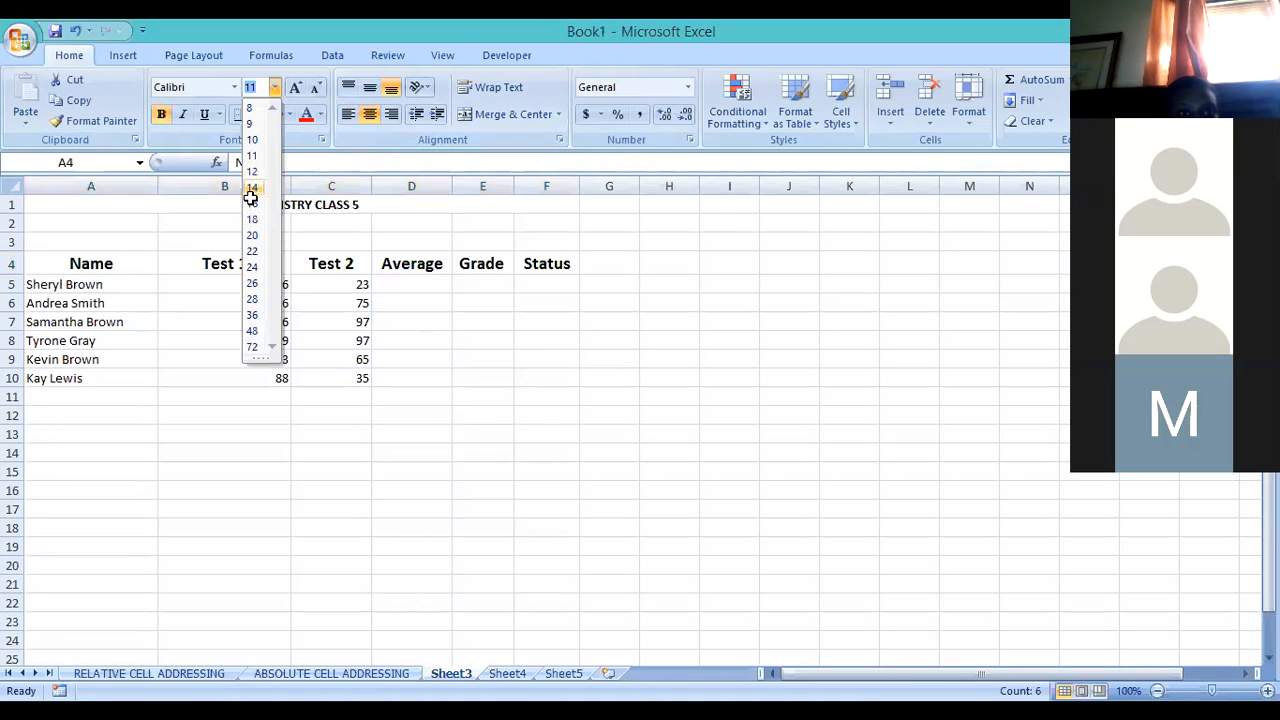
{"action": "left_click", "coordinate": [250, 192]}
Set the font size of the CHEMISTRY CLASS 5 title in the merged cell A1 to 16
{"action": "key", "text": "ctrl+Home"}
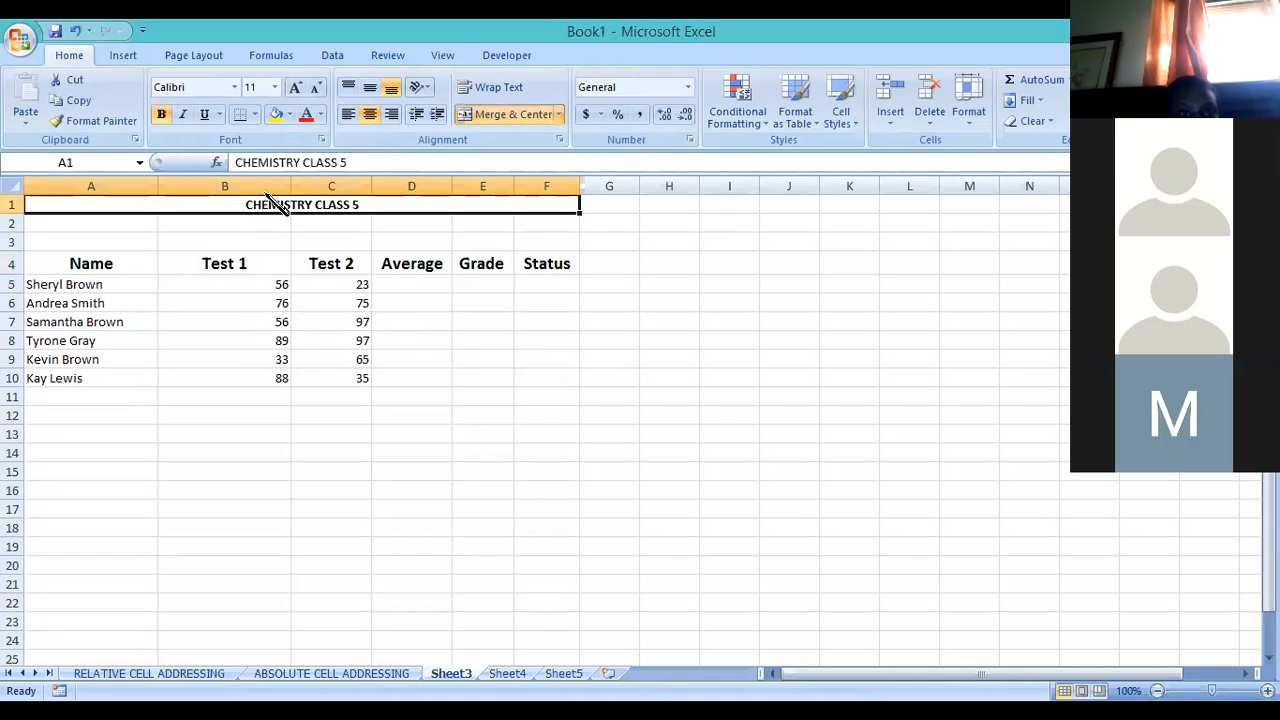
{"action": "left_click", "coordinate": [275, 87]}
{"action": "left_click", "coordinate": [255, 200]}
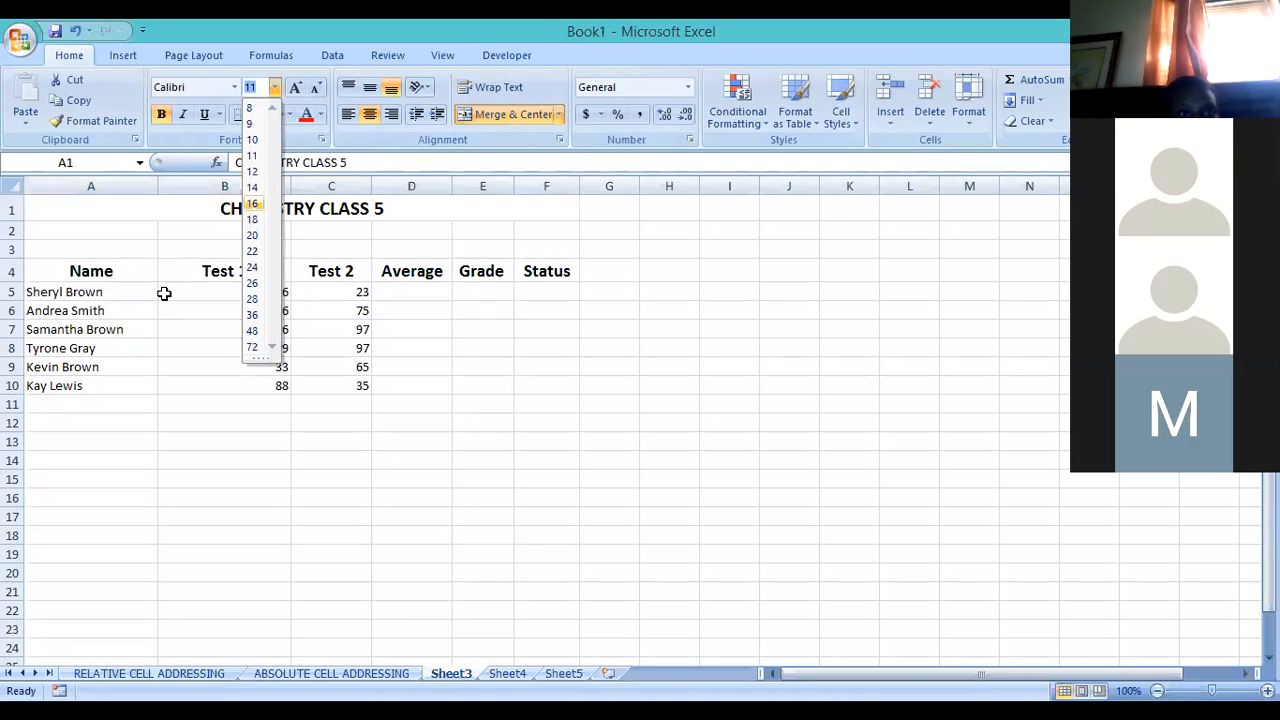
{"action": "left_click", "coordinate": [164, 293]}
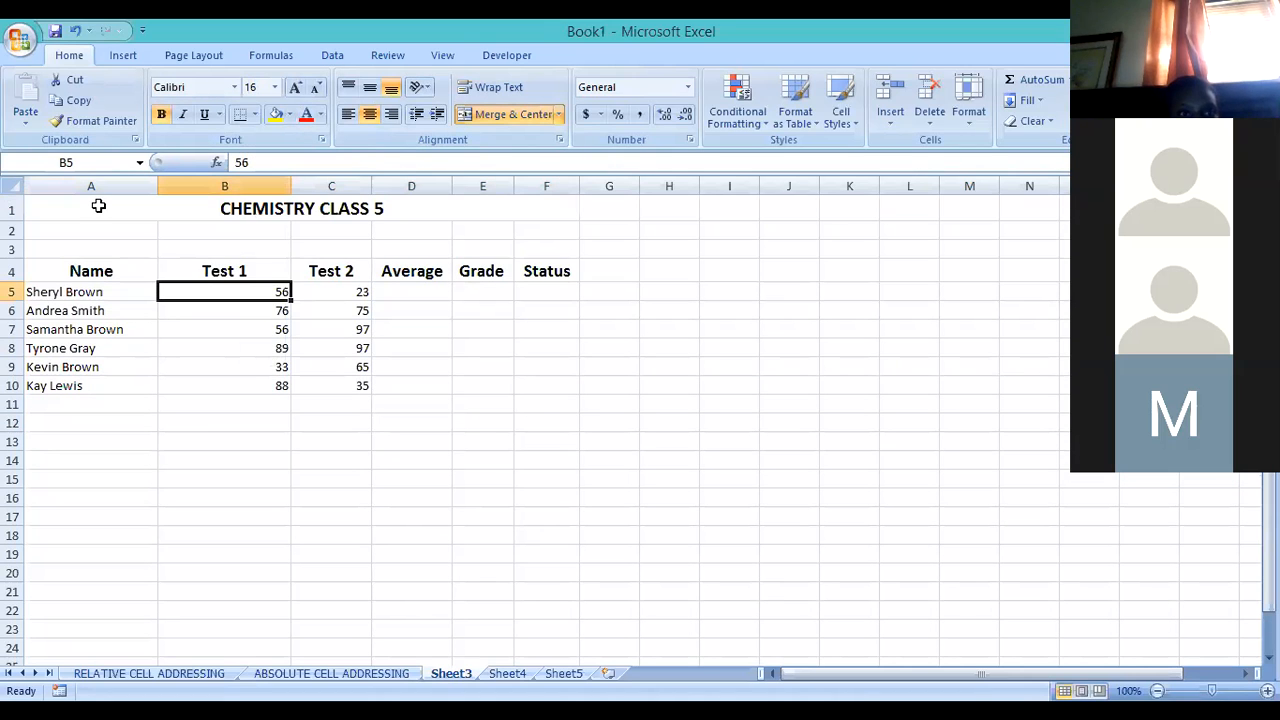
Apply all borders to the whole table in cells A1 to F10
{"action": "left_click", "coordinate": [343, 384]}
{"action": "left_click_drag", "start_coordinate": [109, 206], "coordinate": [394, 391]}
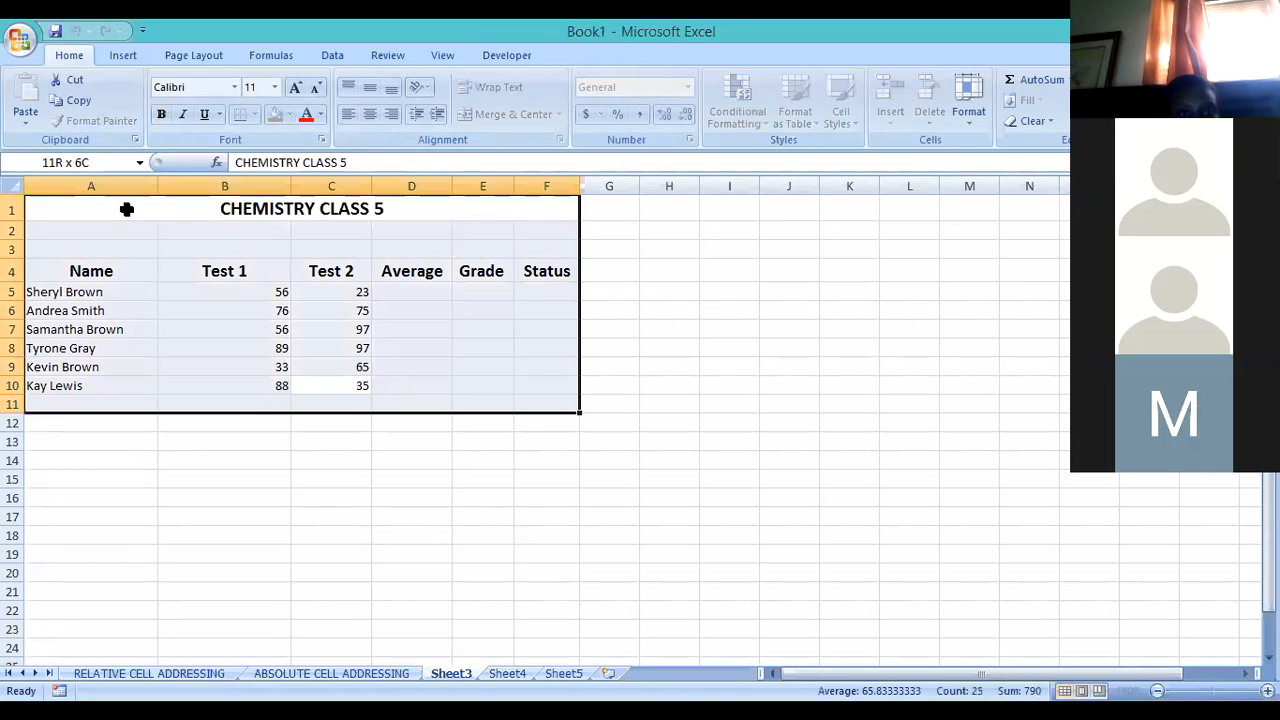
{"action": "left_click", "coordinate": [430, 384]}
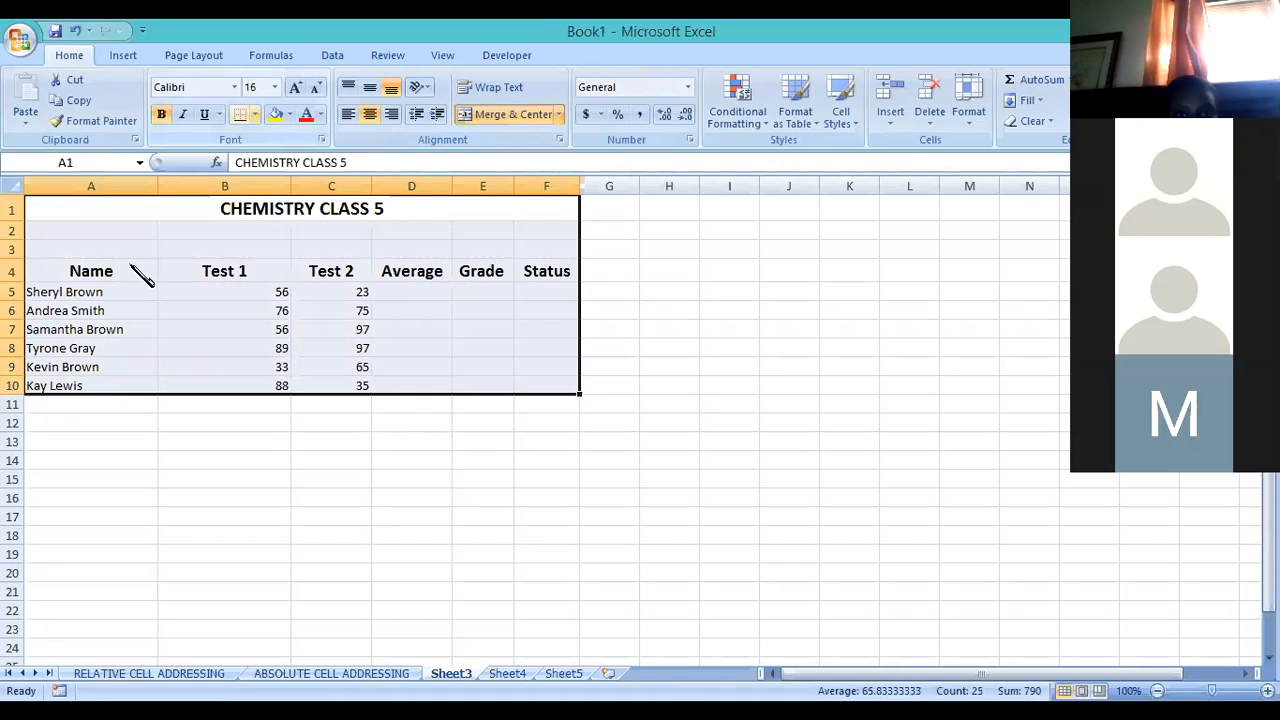
{"action": "left_click", "coordinate": [574, 440]}
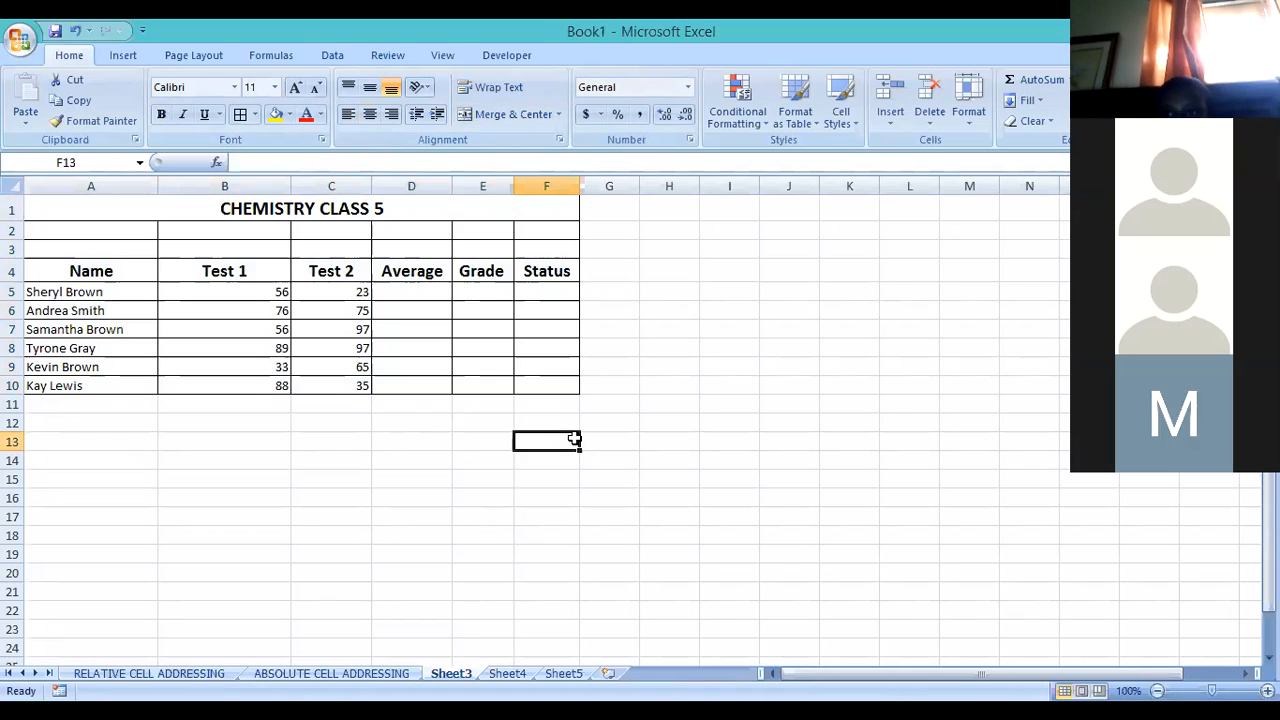
Start a grading scale beside the table with 0 and F in H4 and I4, and 50 and D in H5 and I5
{"action": "left_click", "coordinate": [664, 268]}
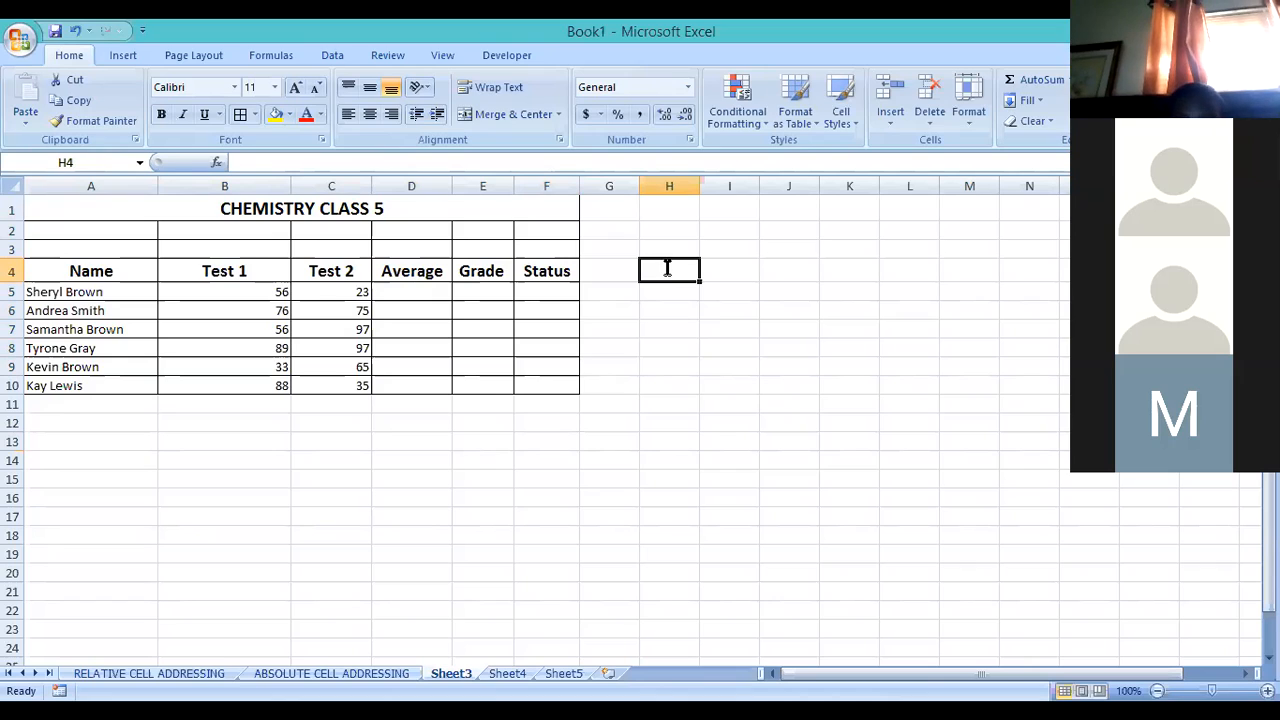
{"action": "type", "text": "0"}
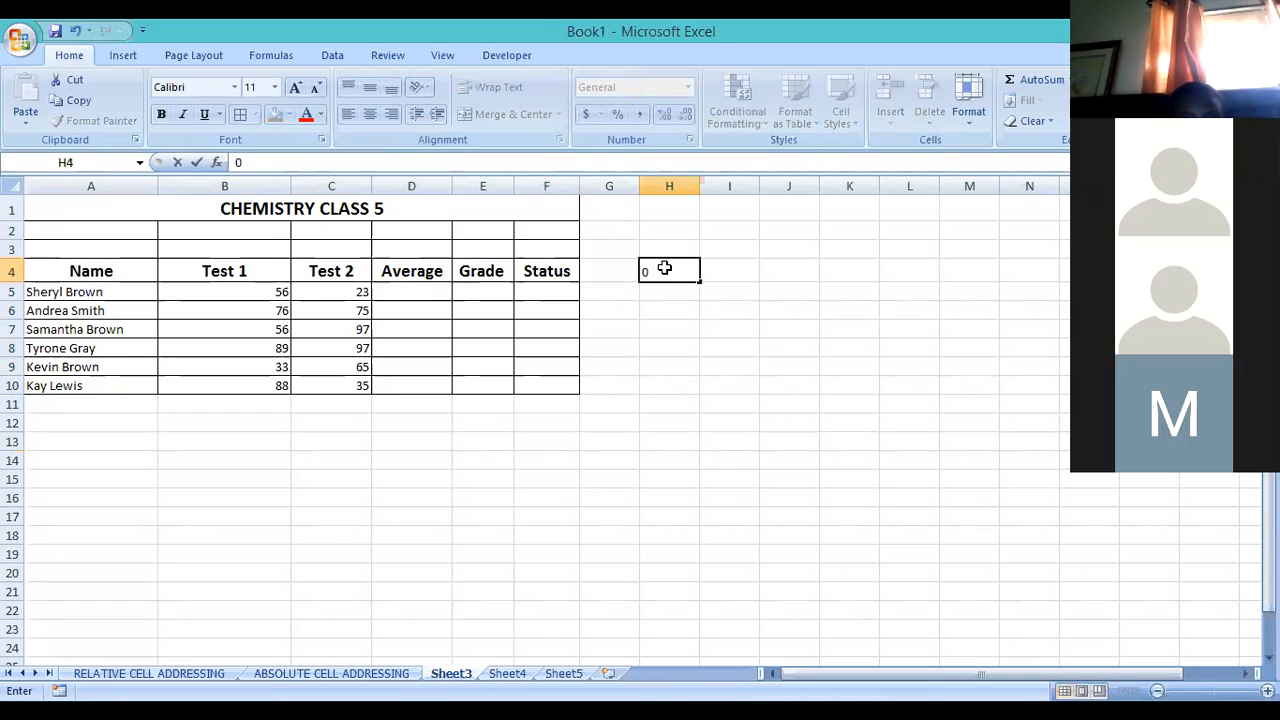
{"action": "key", "text": "Tab"}
{"action": "type", "text": "F"}
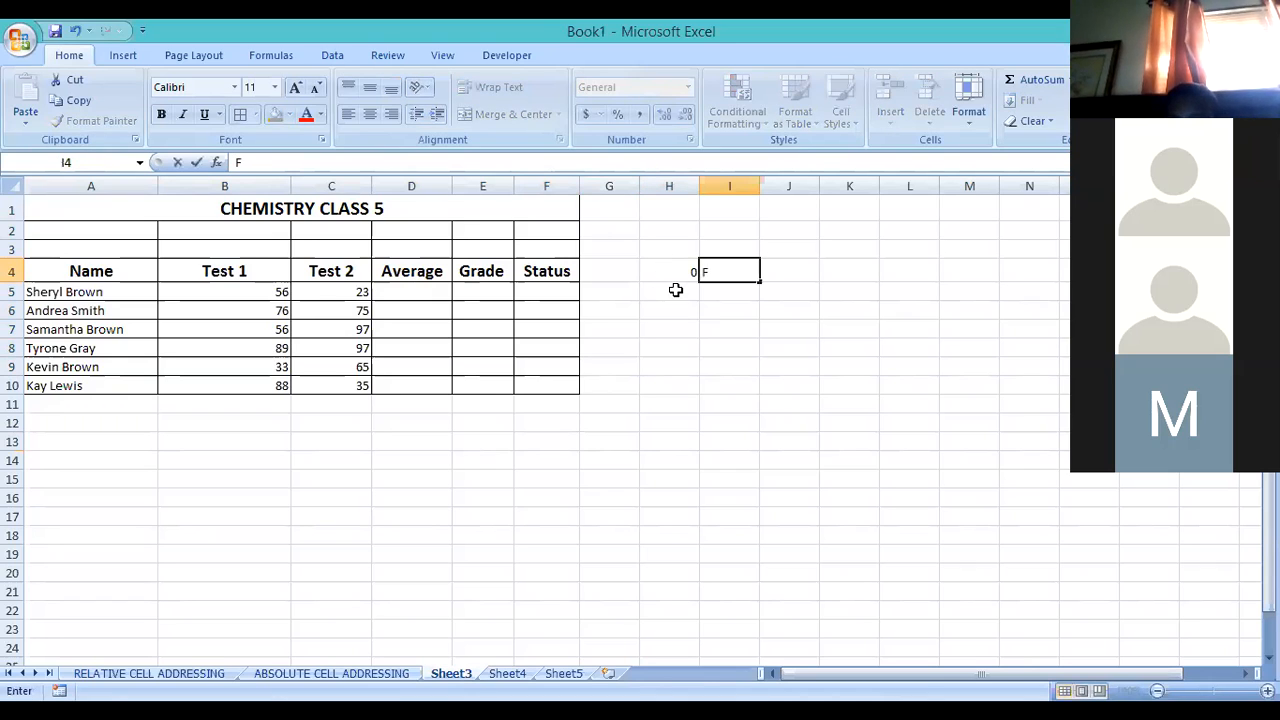
{"action": "left_click", "coordinate": [676, 290]}
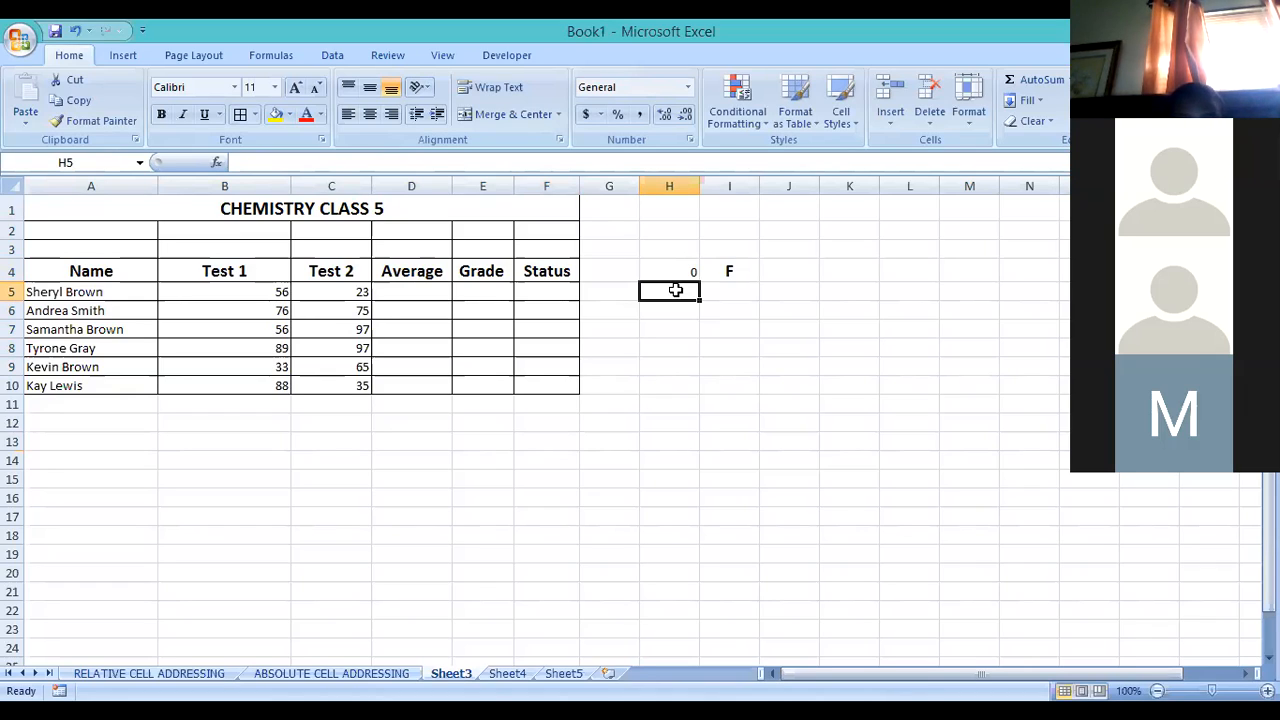
{"action": "type", "text": "5"}
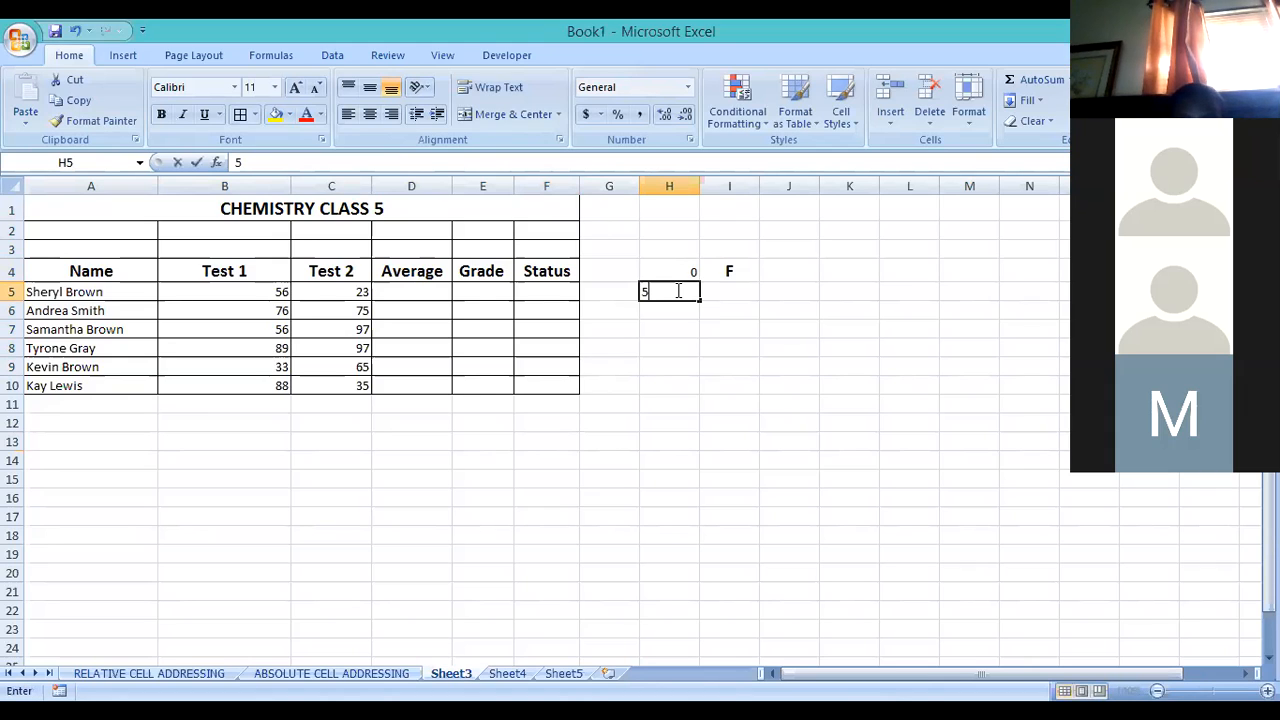
{"action": "type", "text": "0"}
{"action": "key", "text": "Tab"}
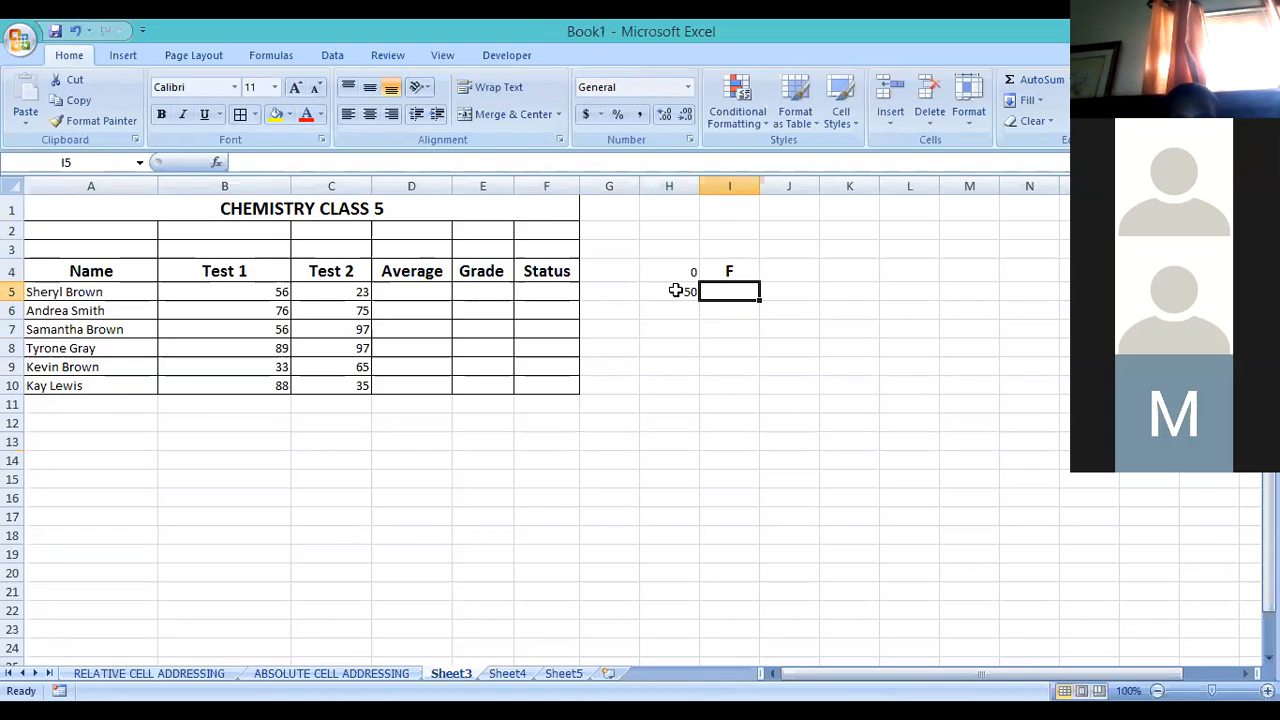
{"action": "type", "text": "D"}
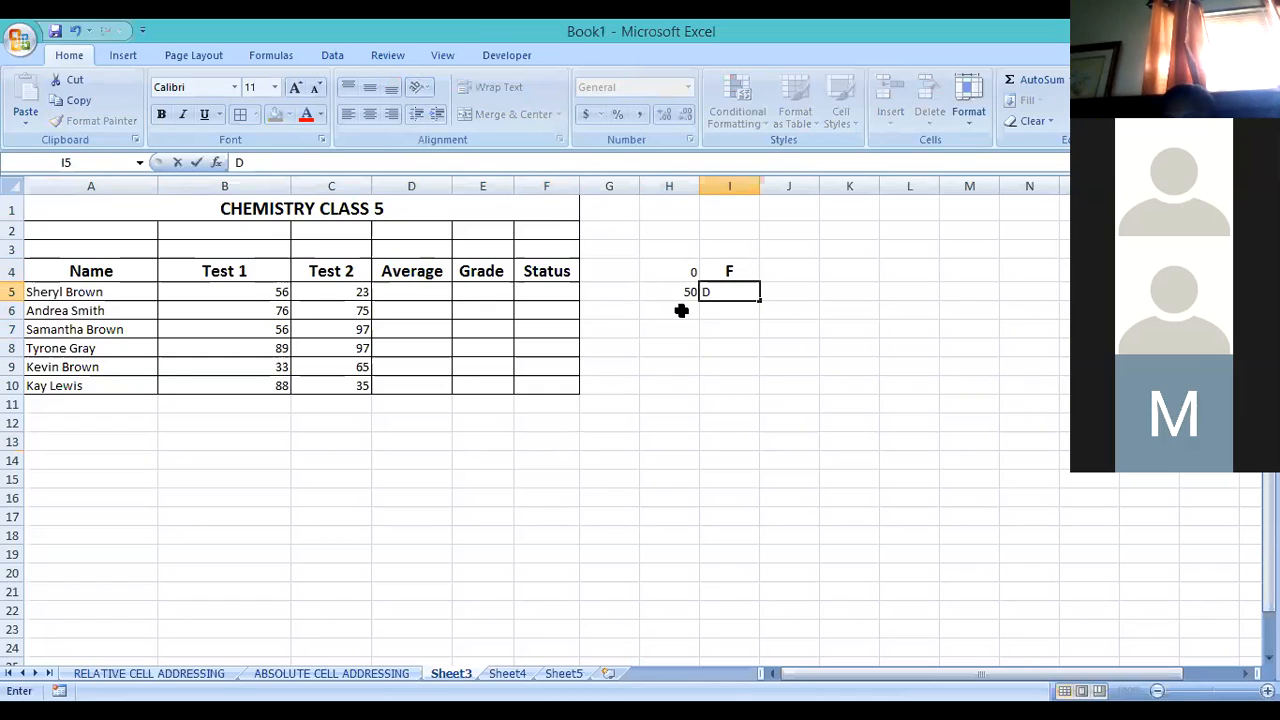
{"action": "left_click", "coordinate": [681, 311]}
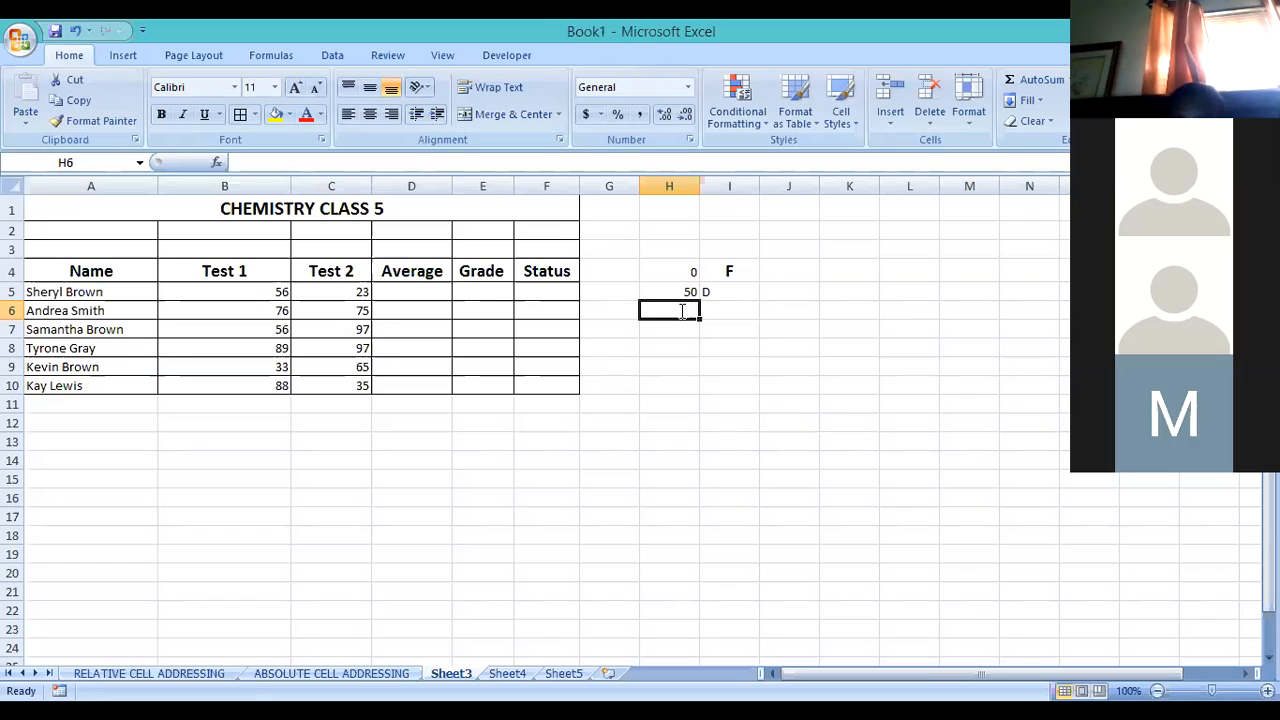
Complete the grading scale with 70 and C, 80 and B, and 90 and A in cells H6 to I8
{"action": "type", "text": "70"}
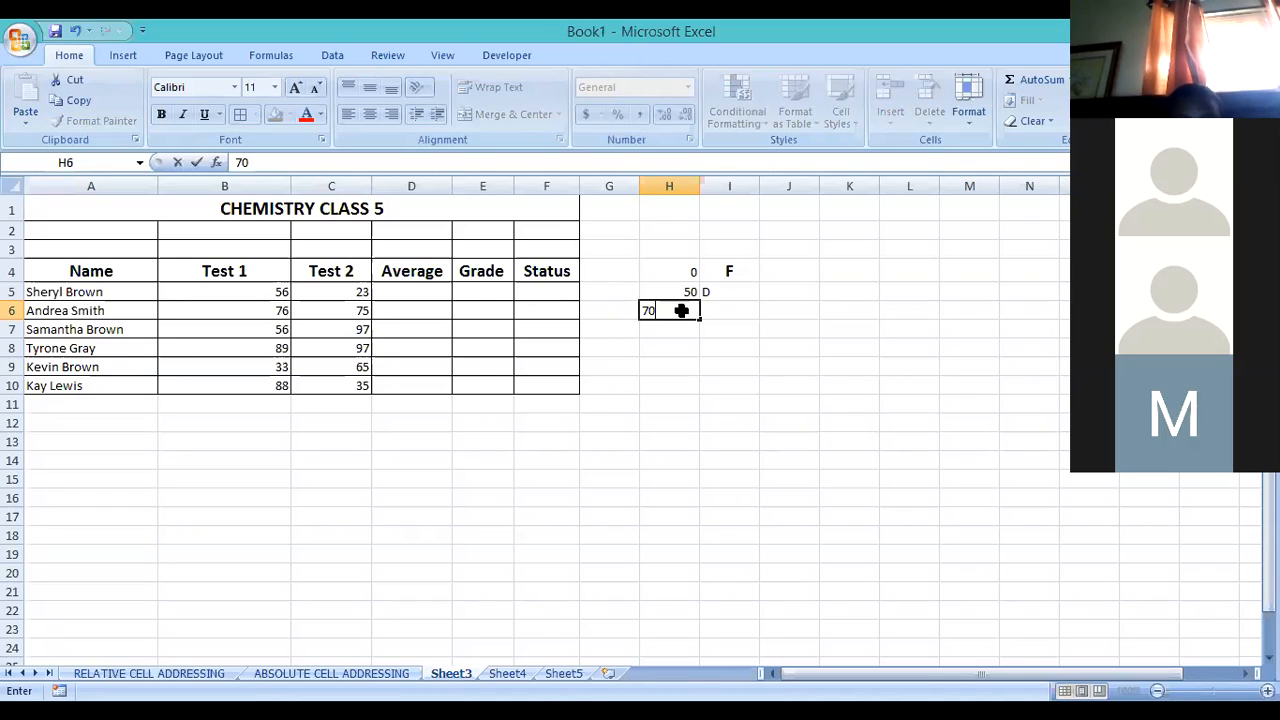
{"action": "key", "text": "Tab"}
{"action": "type", "text": "C"}
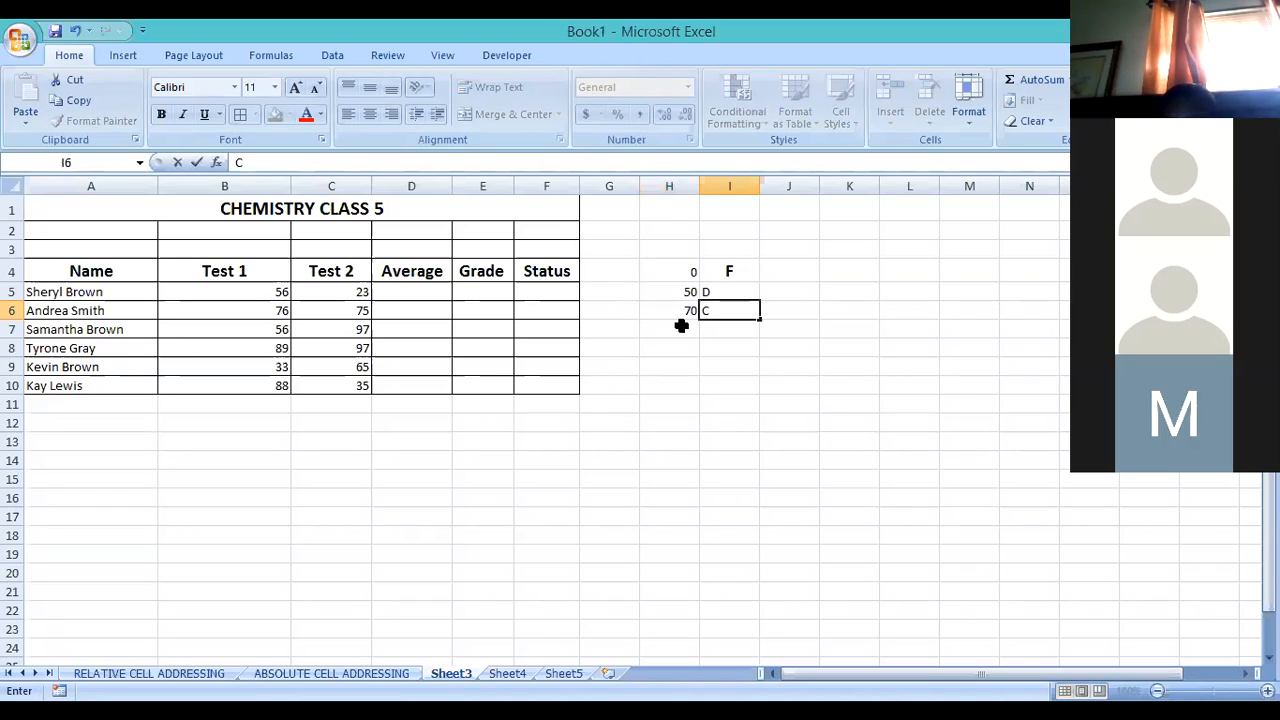
{"action": "left_click", "coordinate": [681, 325]}
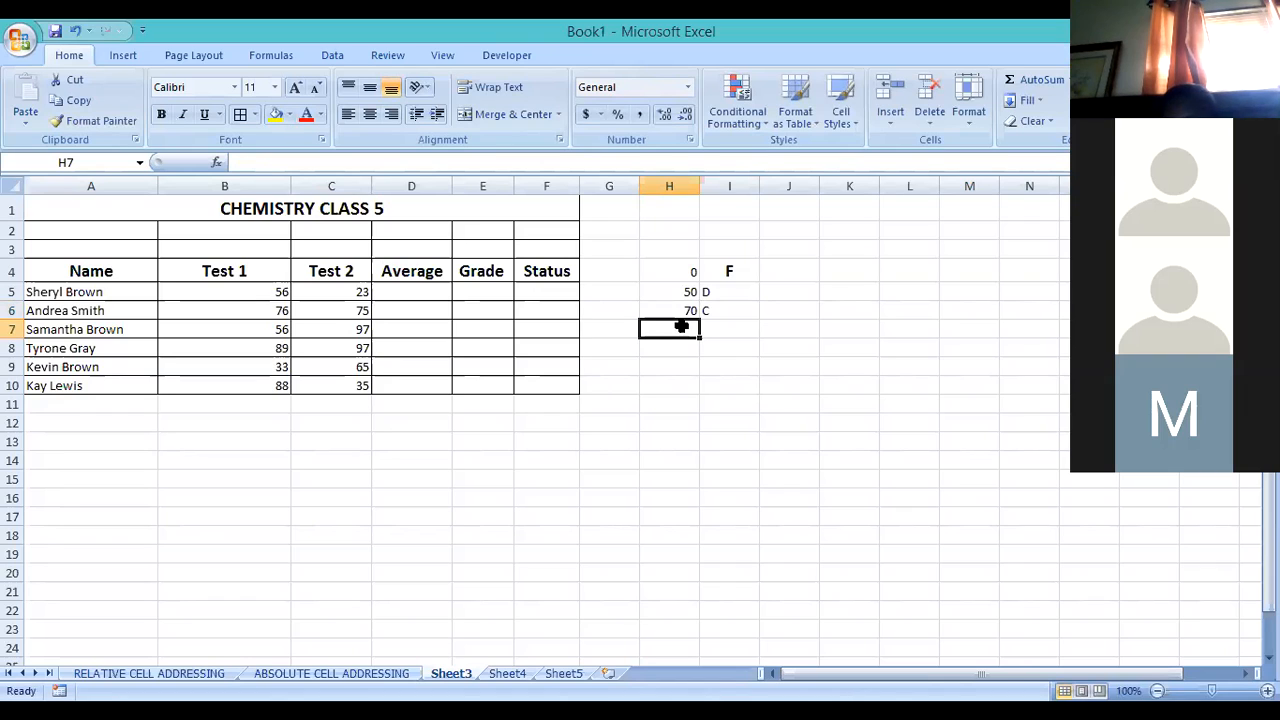
{"action": "type", "text": "80"}
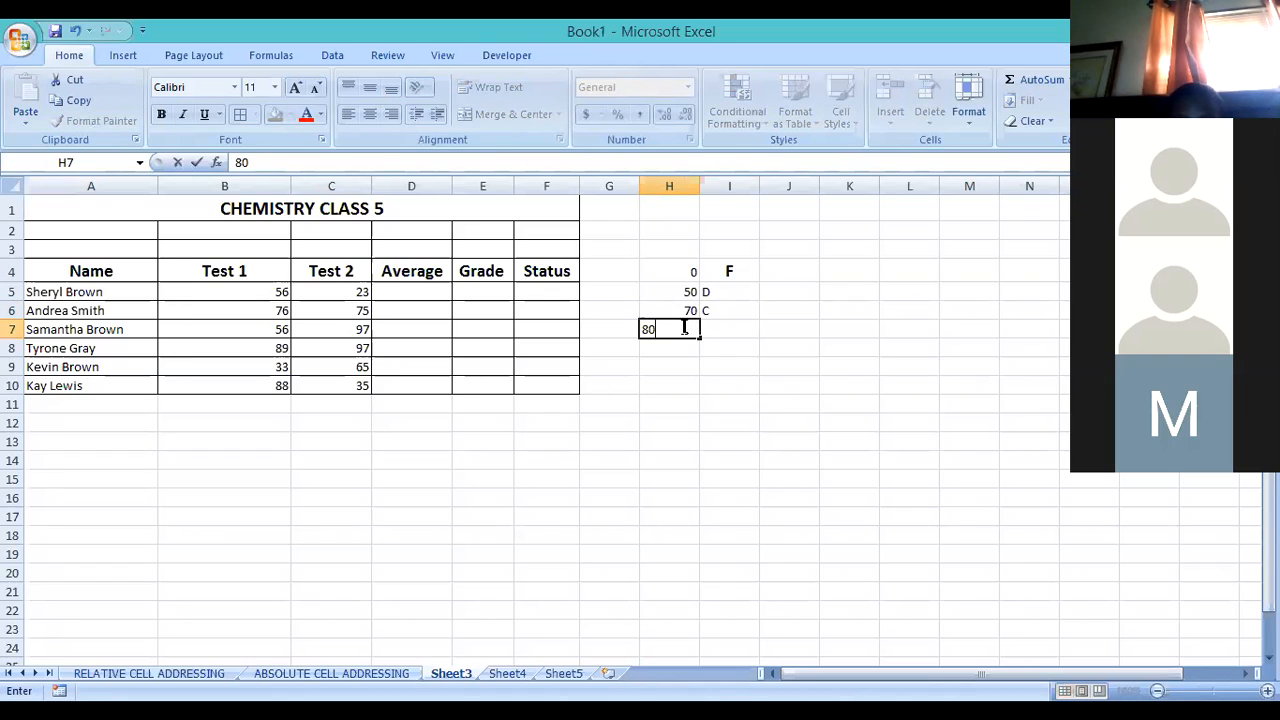
{"action": "key", "text": "Tab"}
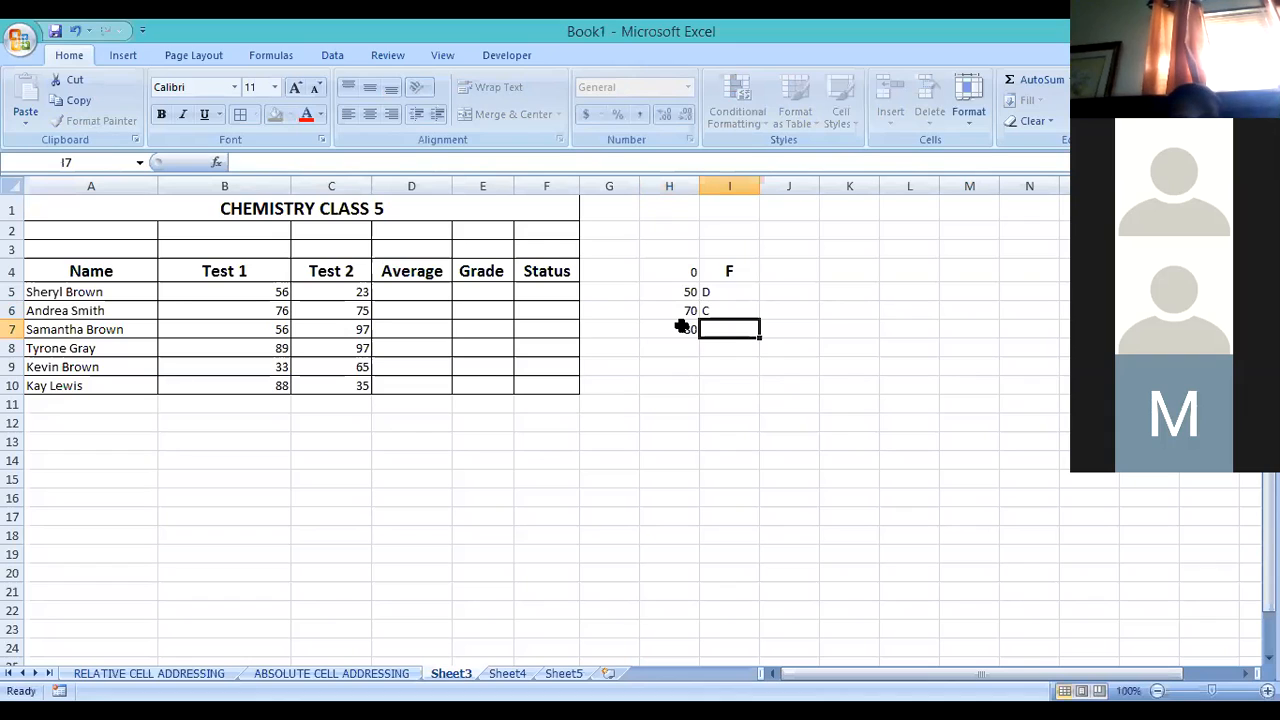
{"action": "type", "text": "B"}
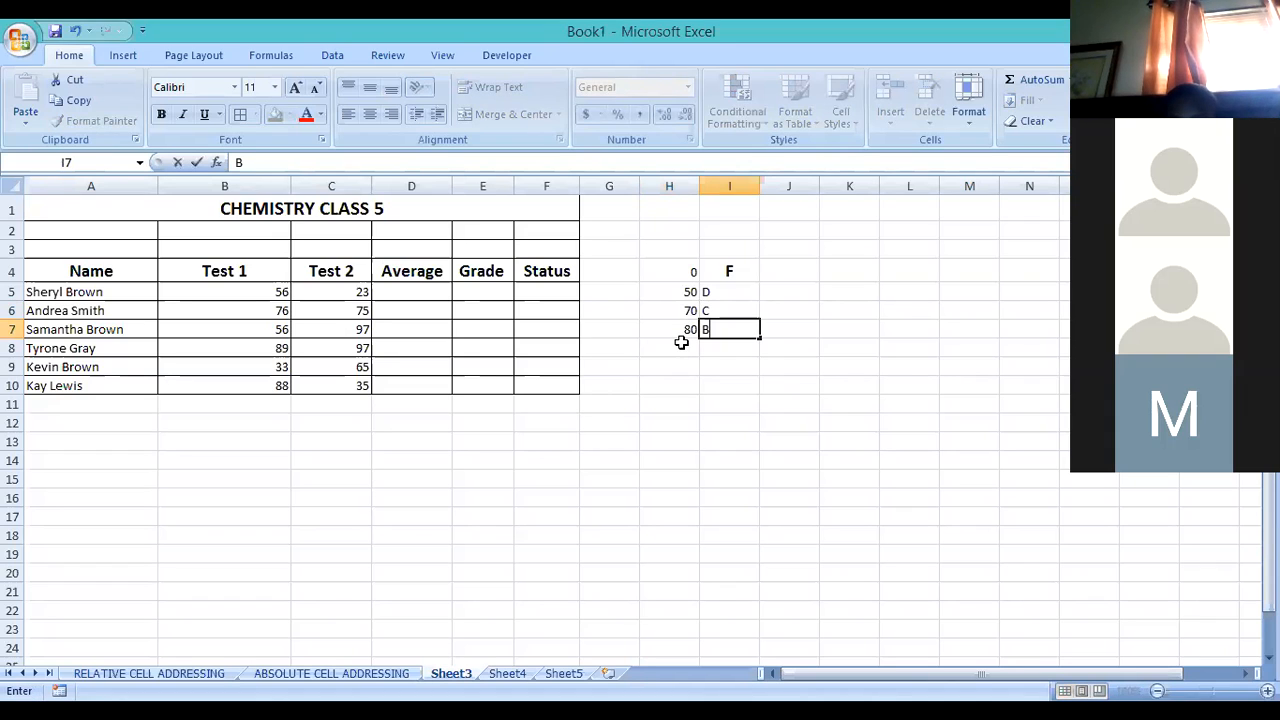
{"action": "left_click", "coordinate": [680, 343]}
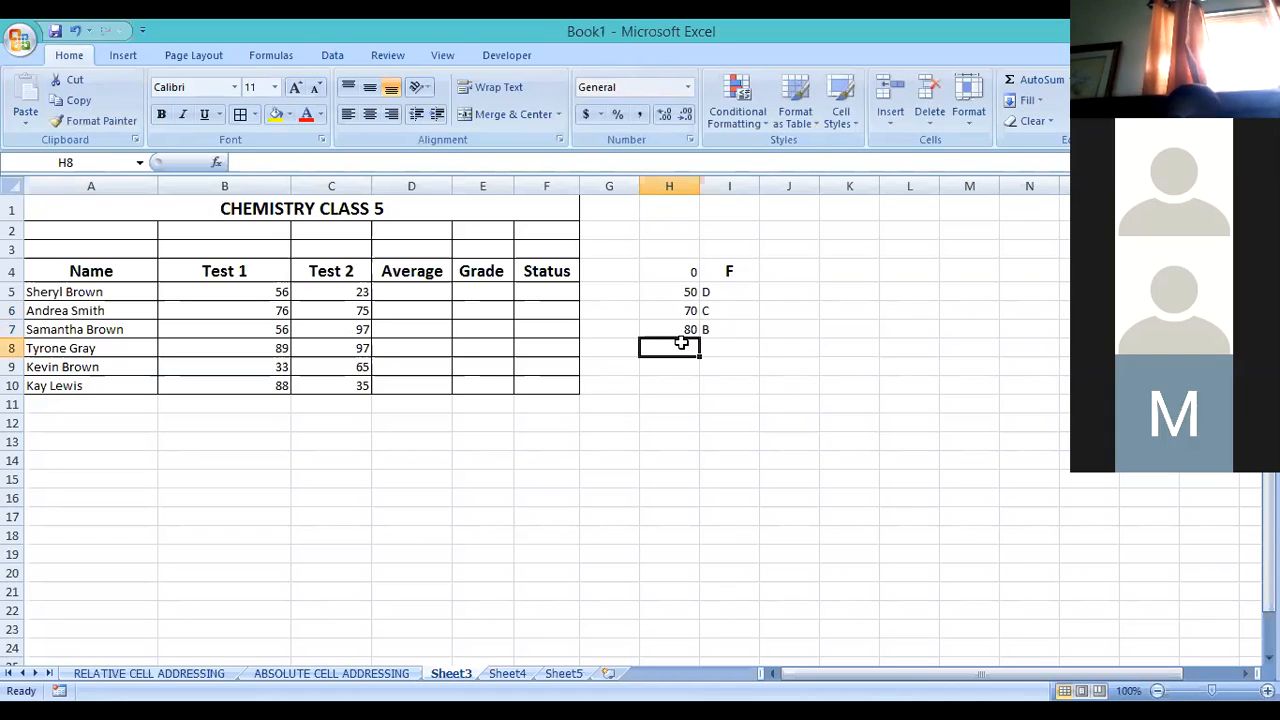
{"action": "type", "text": "90"}
{"action": "key", "text": "Tab"}
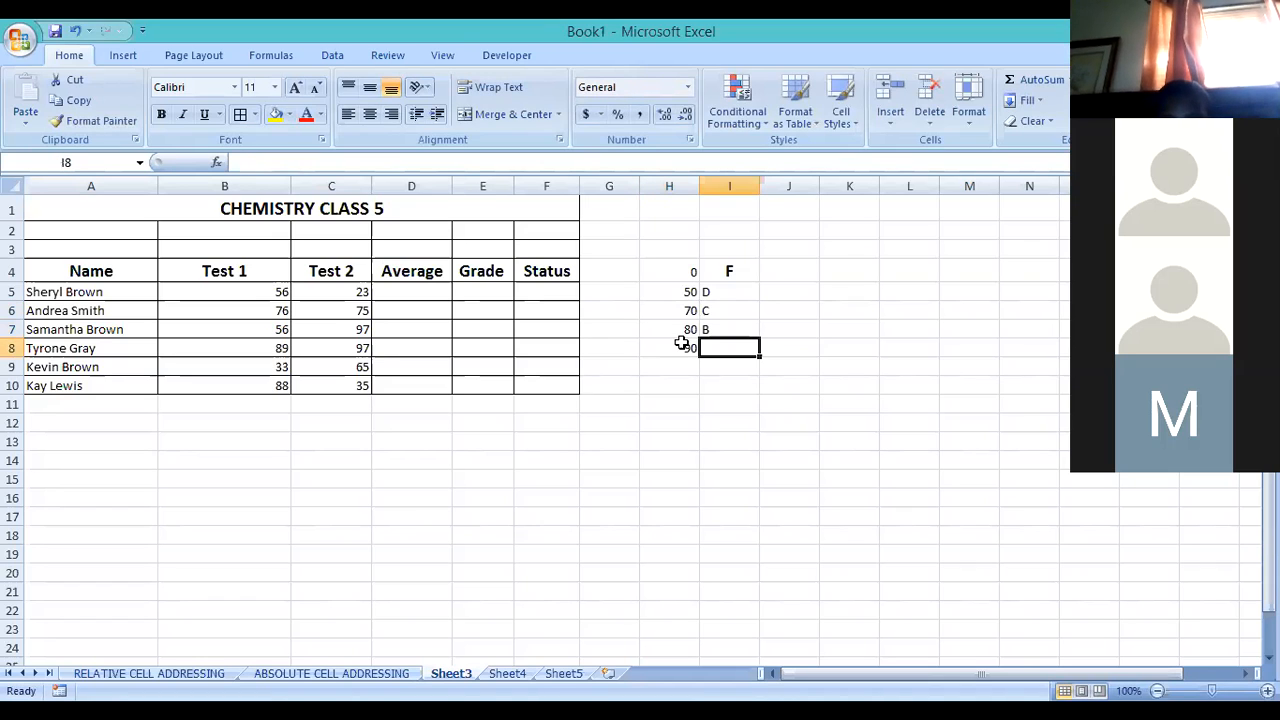
{"action": "type", "text": "A"}
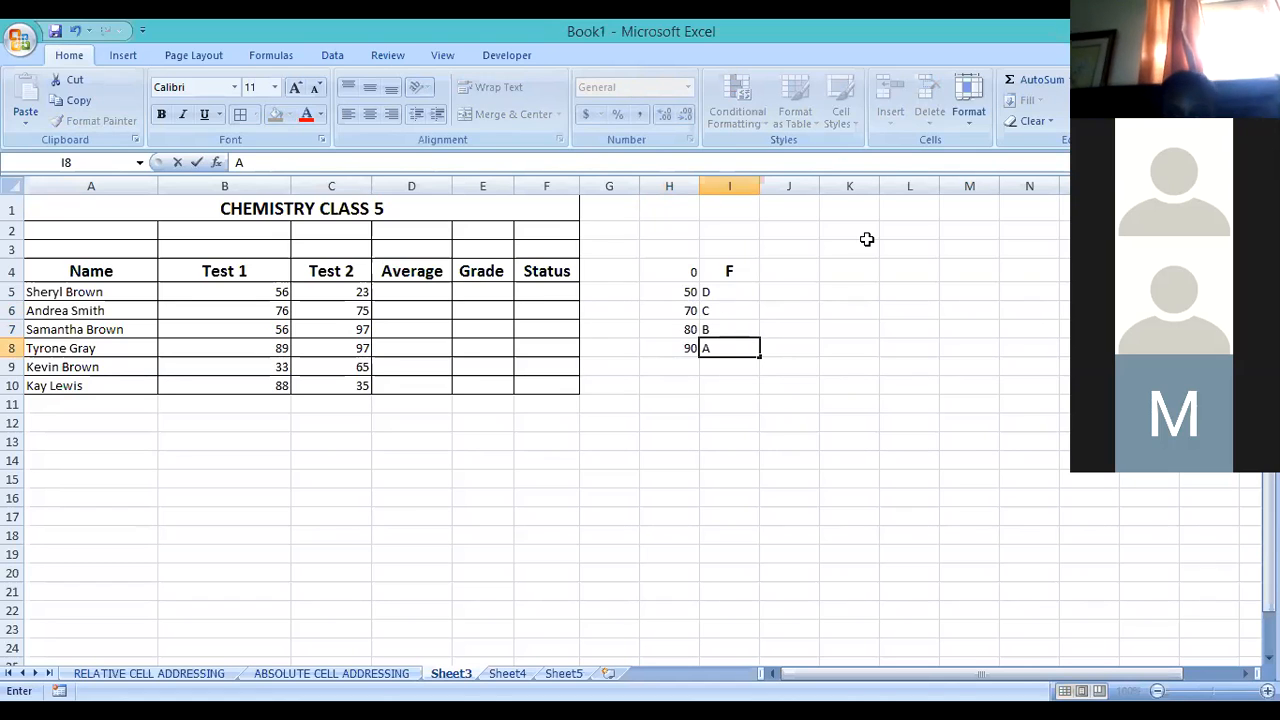
Format the grading scale in cells H4 to I8 with font size 12, left alignment and no bold
{"action": "left_click", "coordinate": [735, 273]}
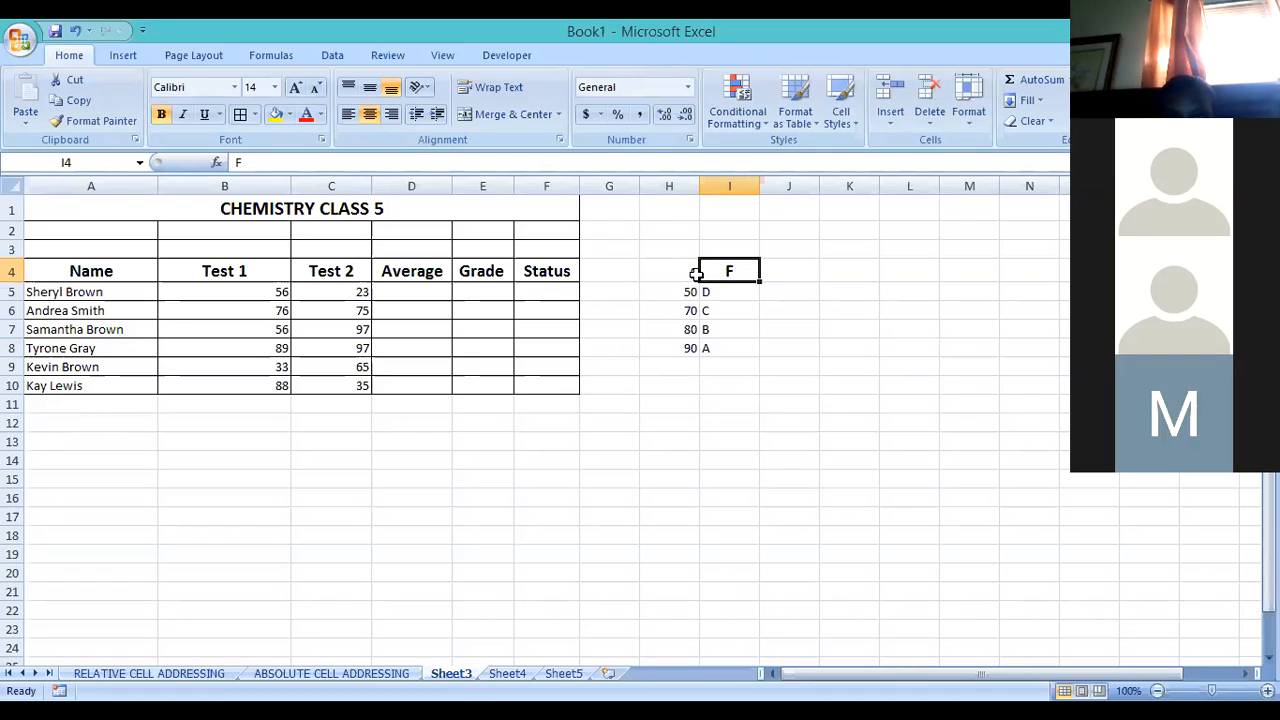
{"action": "left_click_drag", "start_coordinate": [697, 276], "coordinate": [723, 343]}
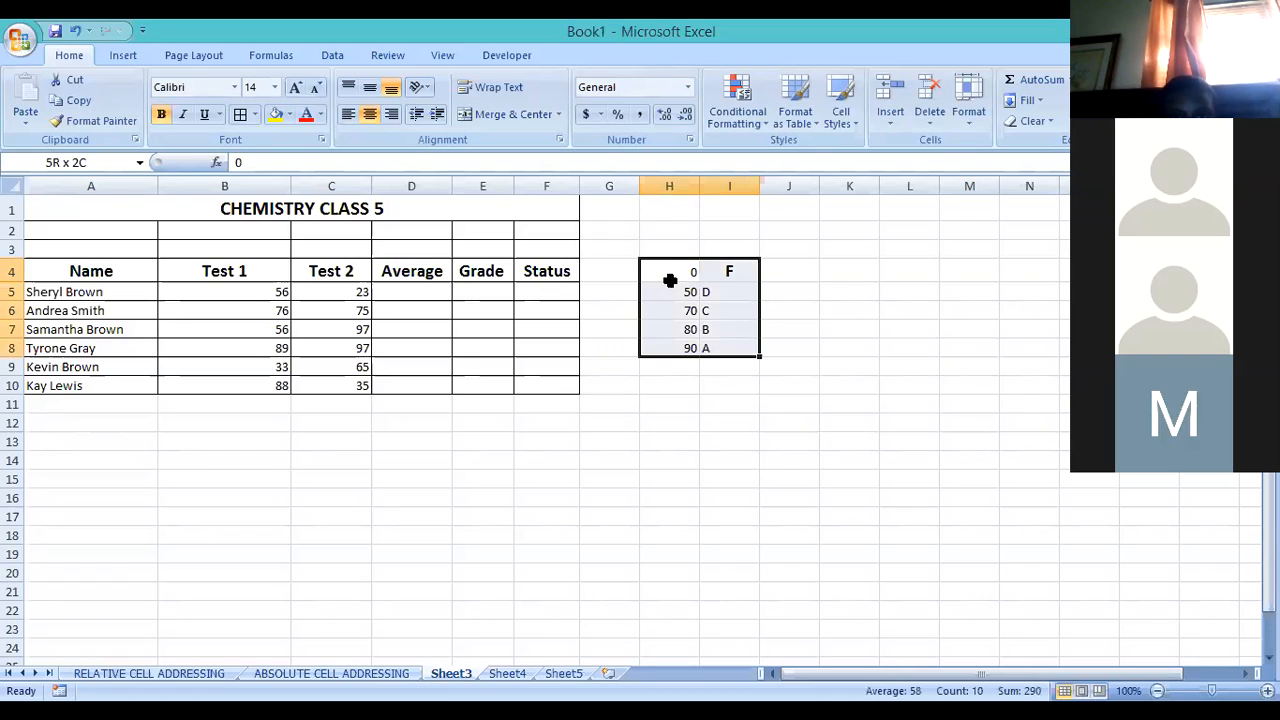
{"action": "left_click", "coordinate": [720, 348]}
{"action": "left_click_drag", "start_coordinate": [669, 269], "coordinate": [718, 350]}
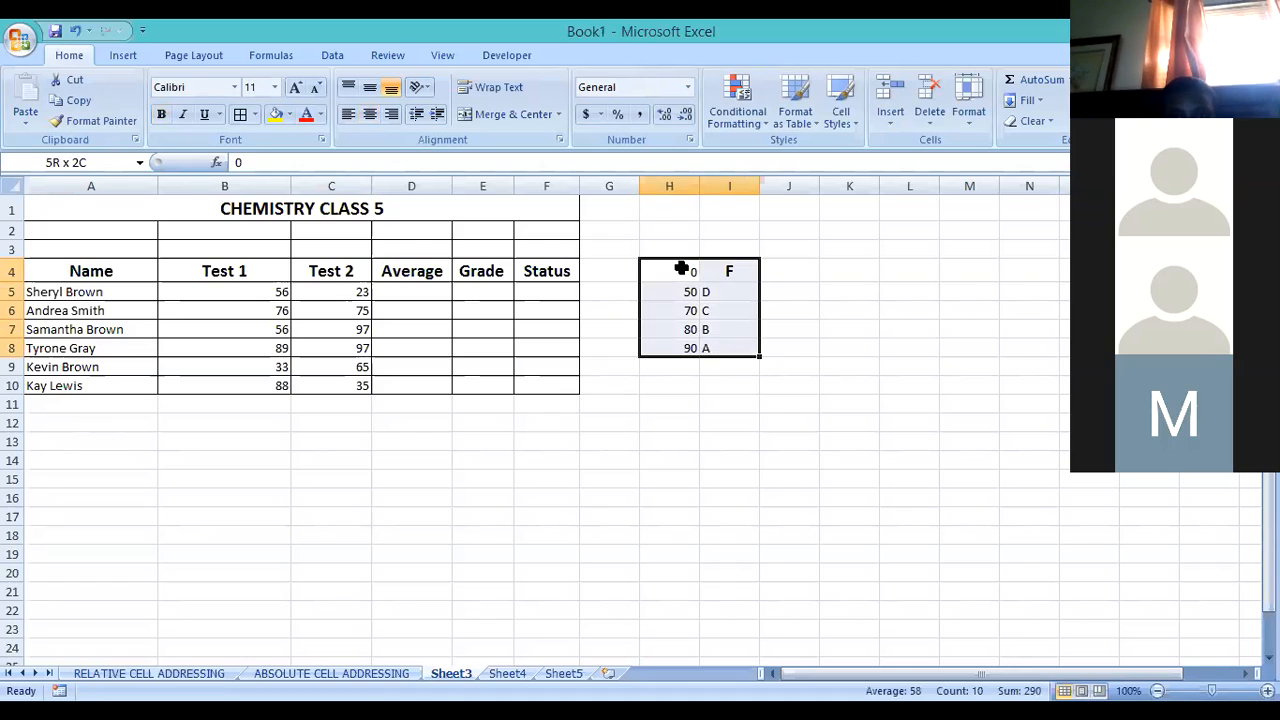
{"action": "left_click", "coordinate": [722, 347]}
{"action": "left_click_drag", "start_coordinate": [681, 269], "coordinate": [726, 346]}
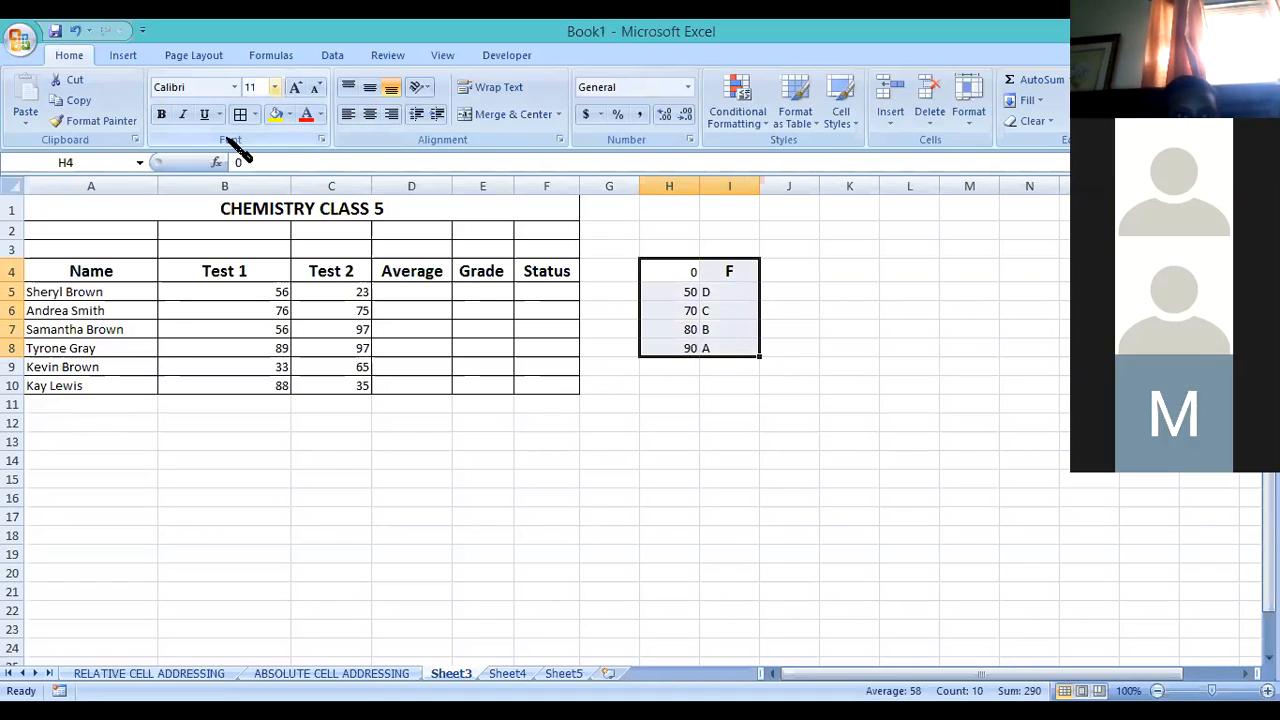
{"action": "left_click", "coordinate": [275, 87]}
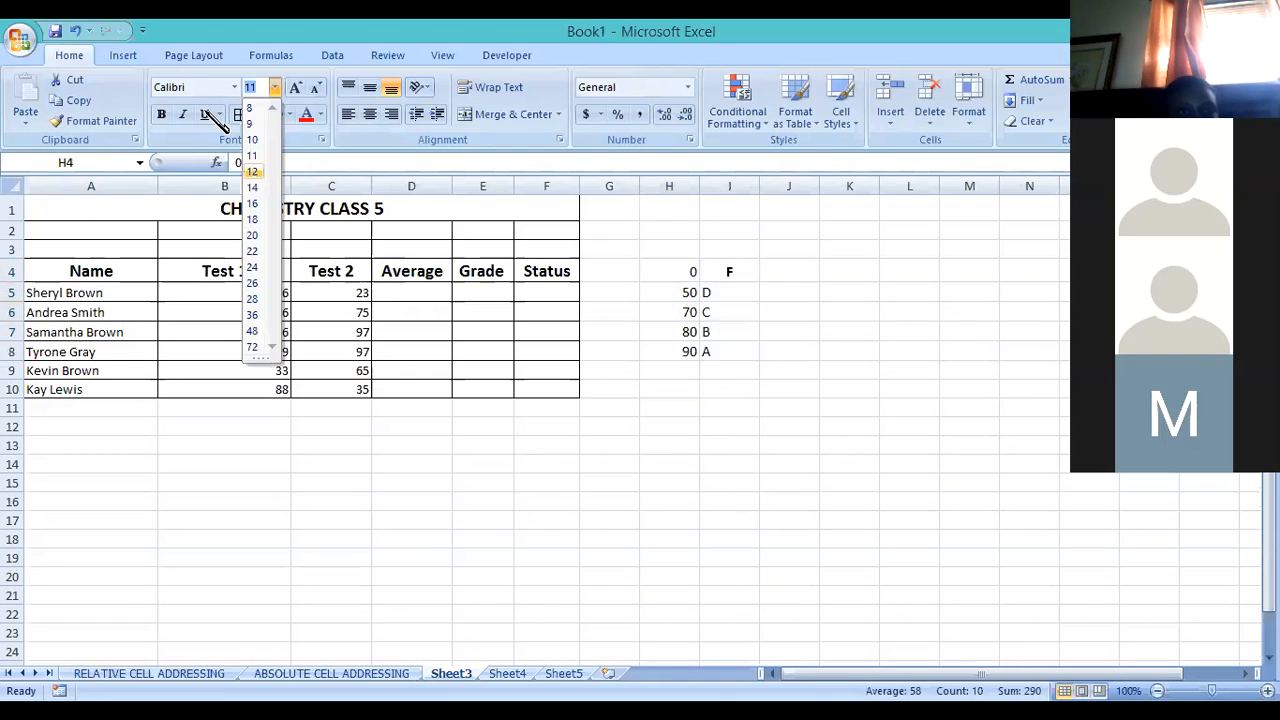
{"action": "left_click", "coordinate": [252, 171]}
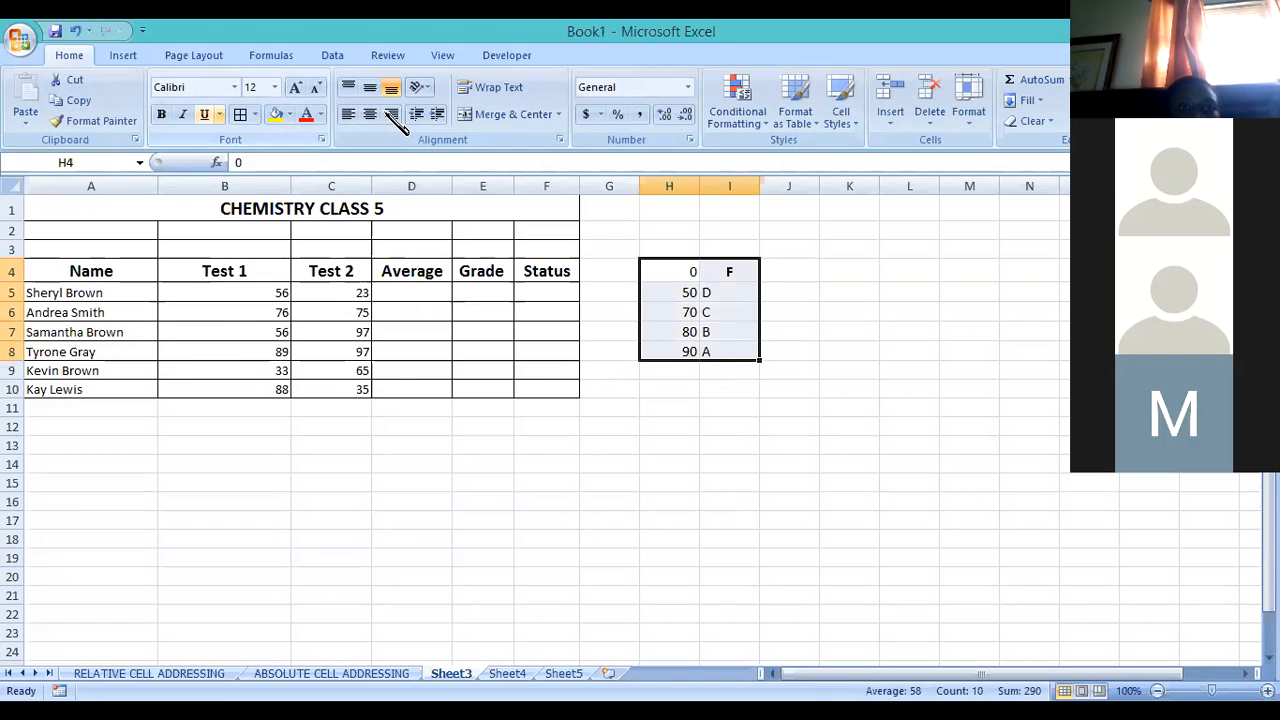
{"action": "left_click", "coordinate": [352, 115]}
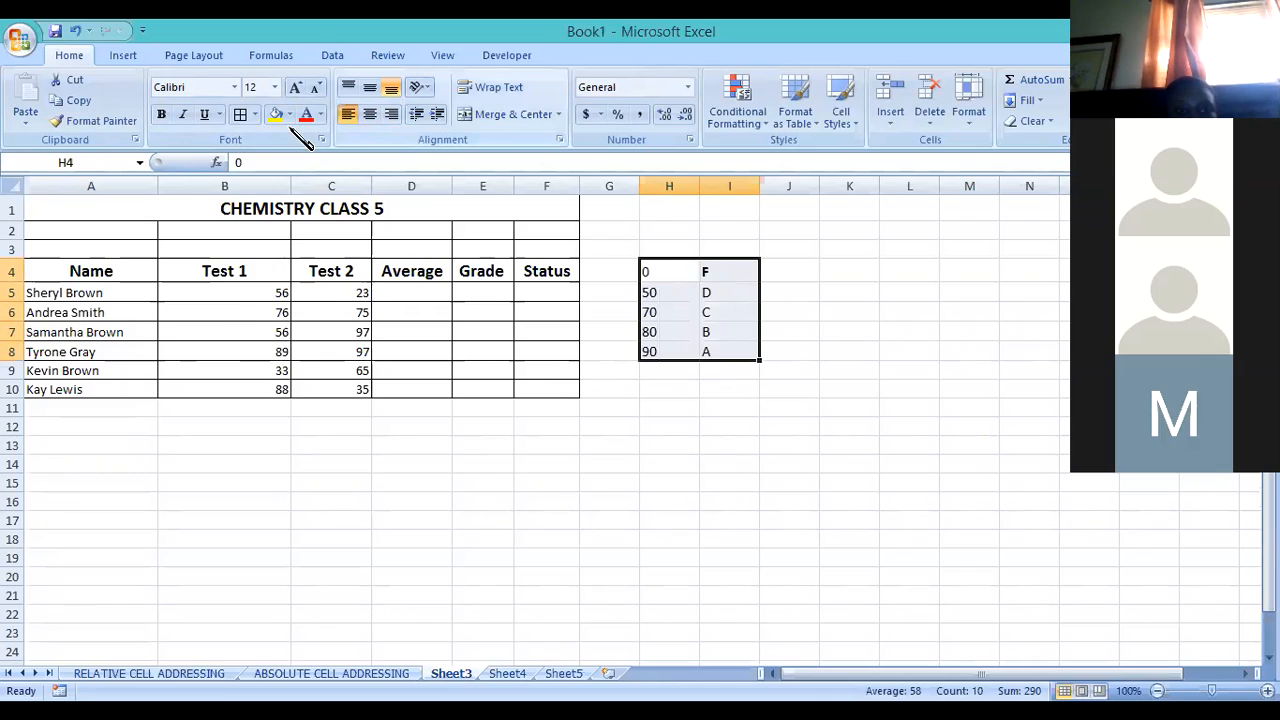
{"action": "left_click", "coordinate": [577, 615]}
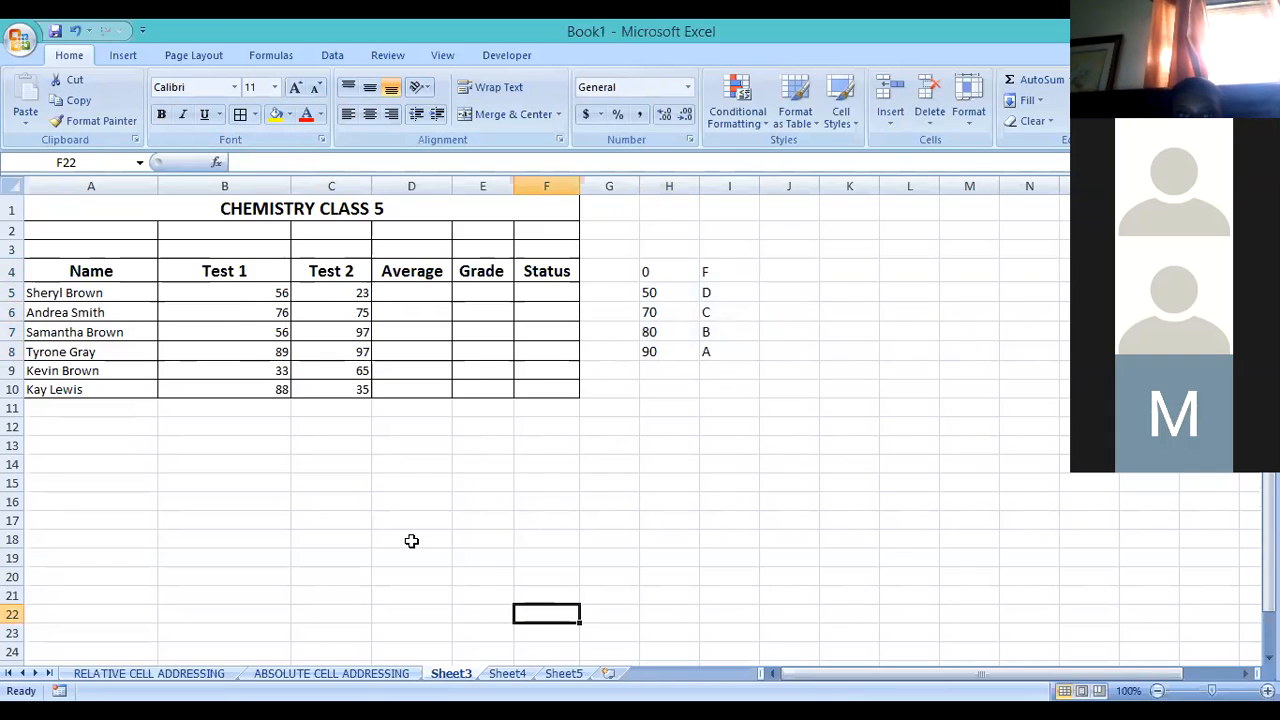
{"action": "scroll", "coordinate": [540, 278], "scroll_direction": "down", "scroll_amount": 1}
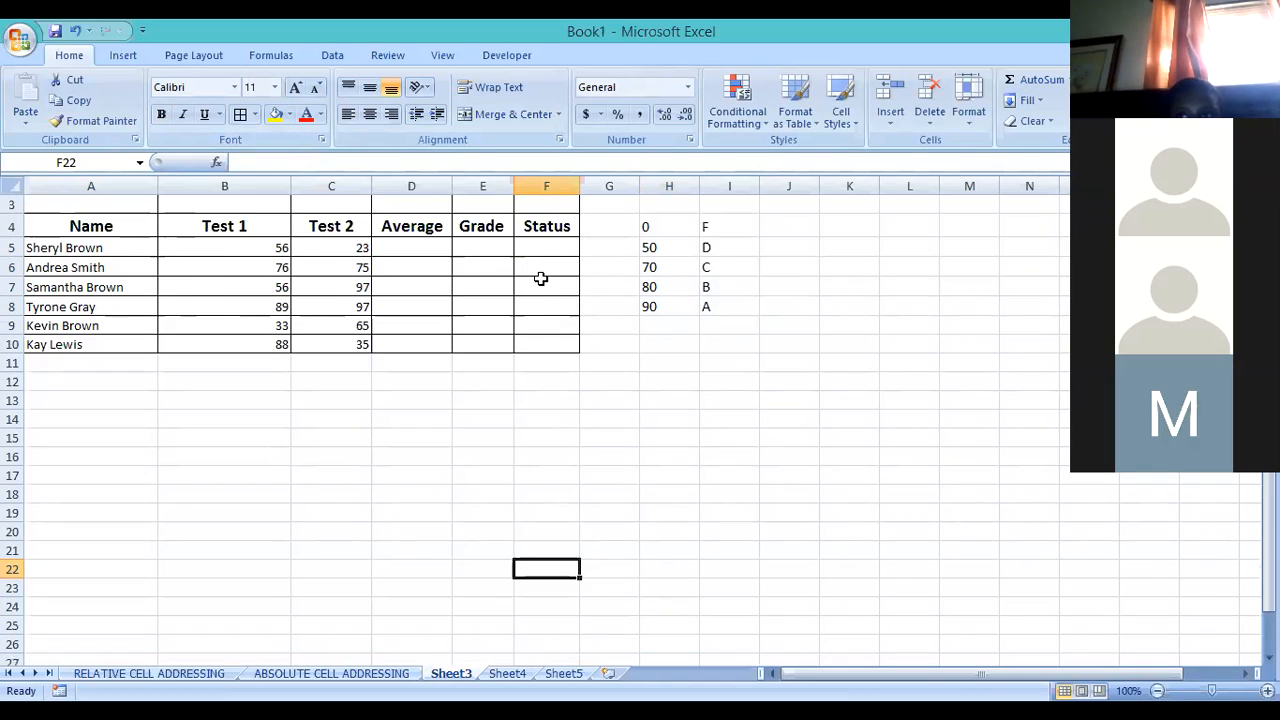
{"action": "scroll", "coordinate": [540, 279], "scroll_direction": "down", "scroll_amount": 1}
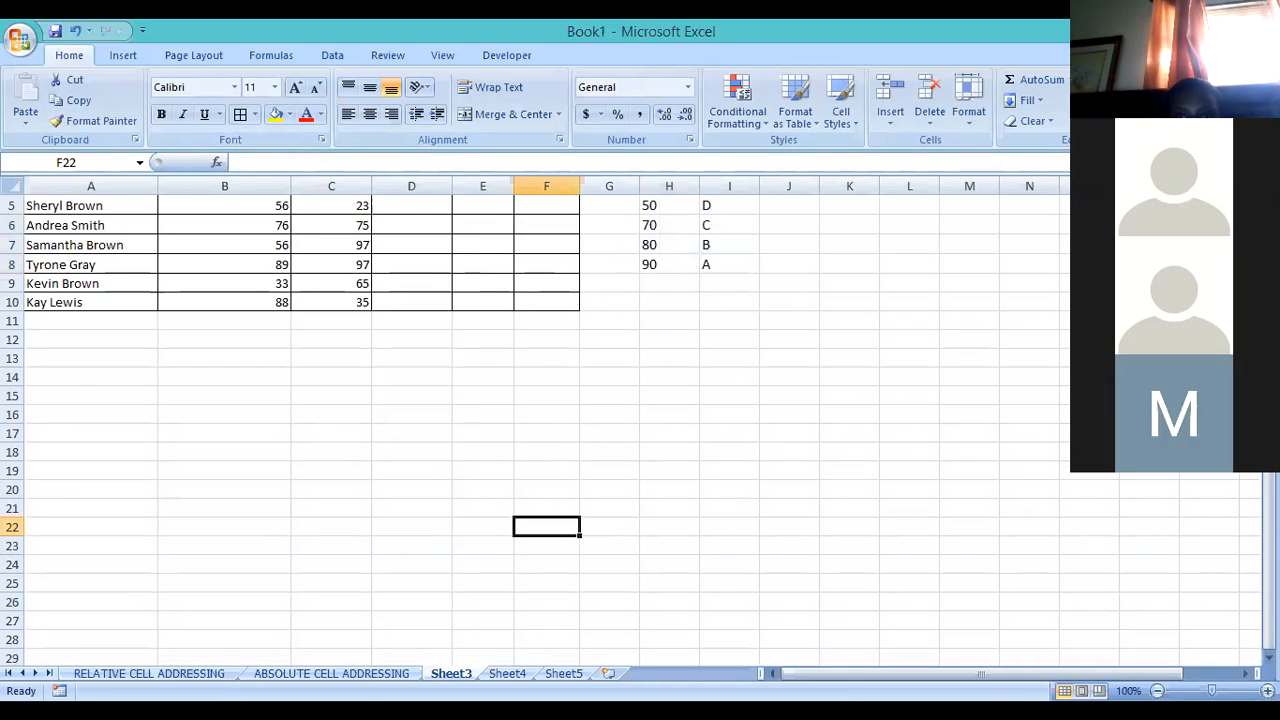
{"action": "scroll", "coordinate": [540, 279], "scroll_direction": "up", "scroll_amount": 2}
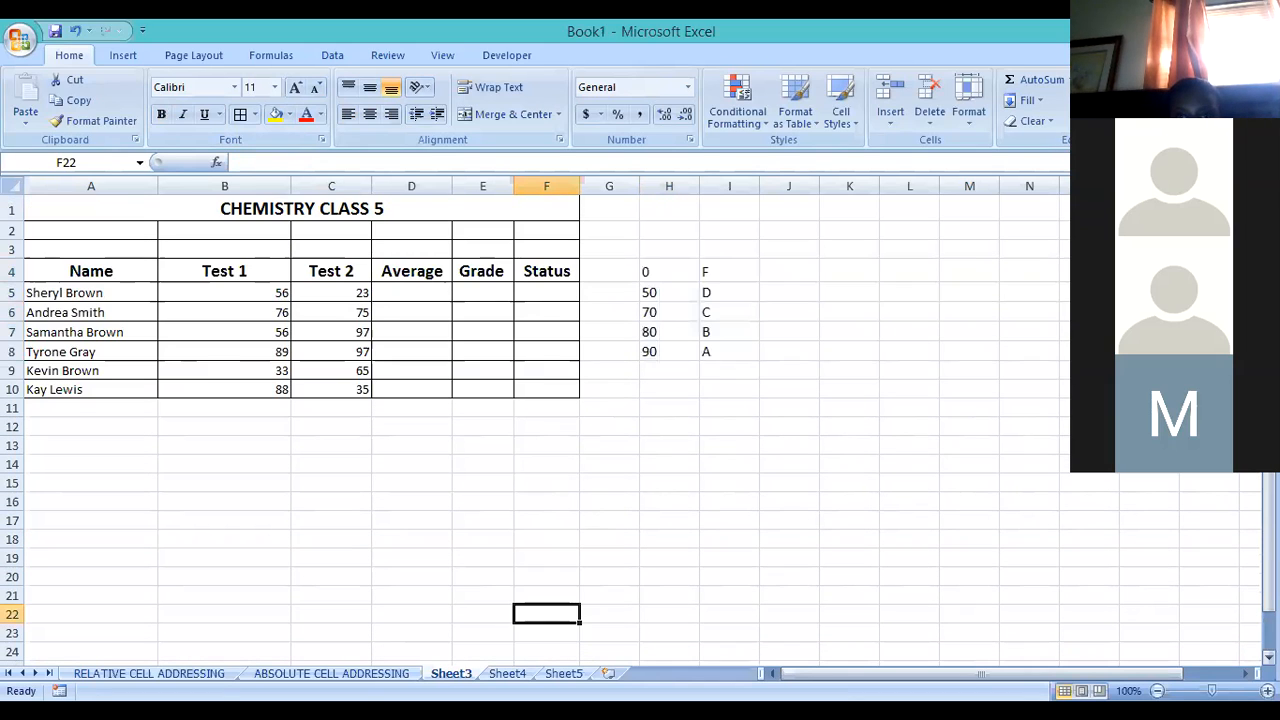
{"action": "left_click", "coordinate": [705, 578]}
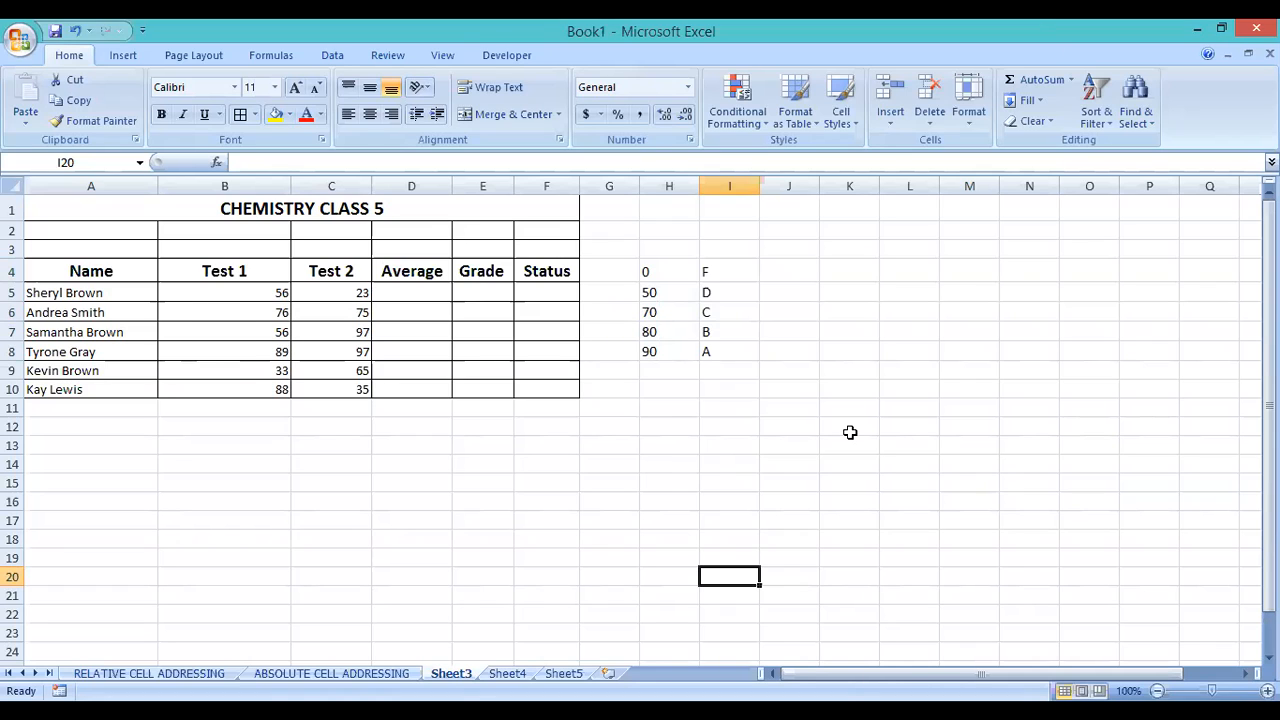
{"action": "scroll", "coordinate": [850, 432], "scroll_direction": "down", "scroll_amount": 1}
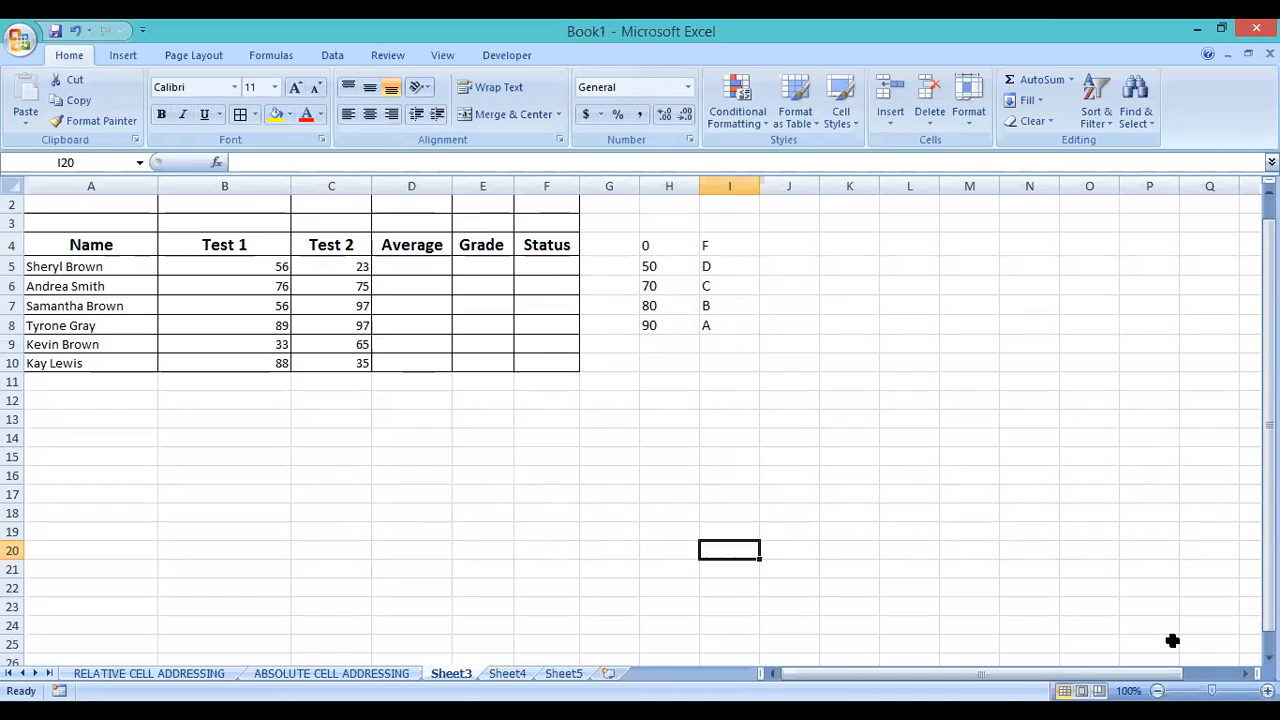
{"action": "scroll", "coordinate": [1172, 640], "scroll_direction": "up", "scroll_amount": 1}
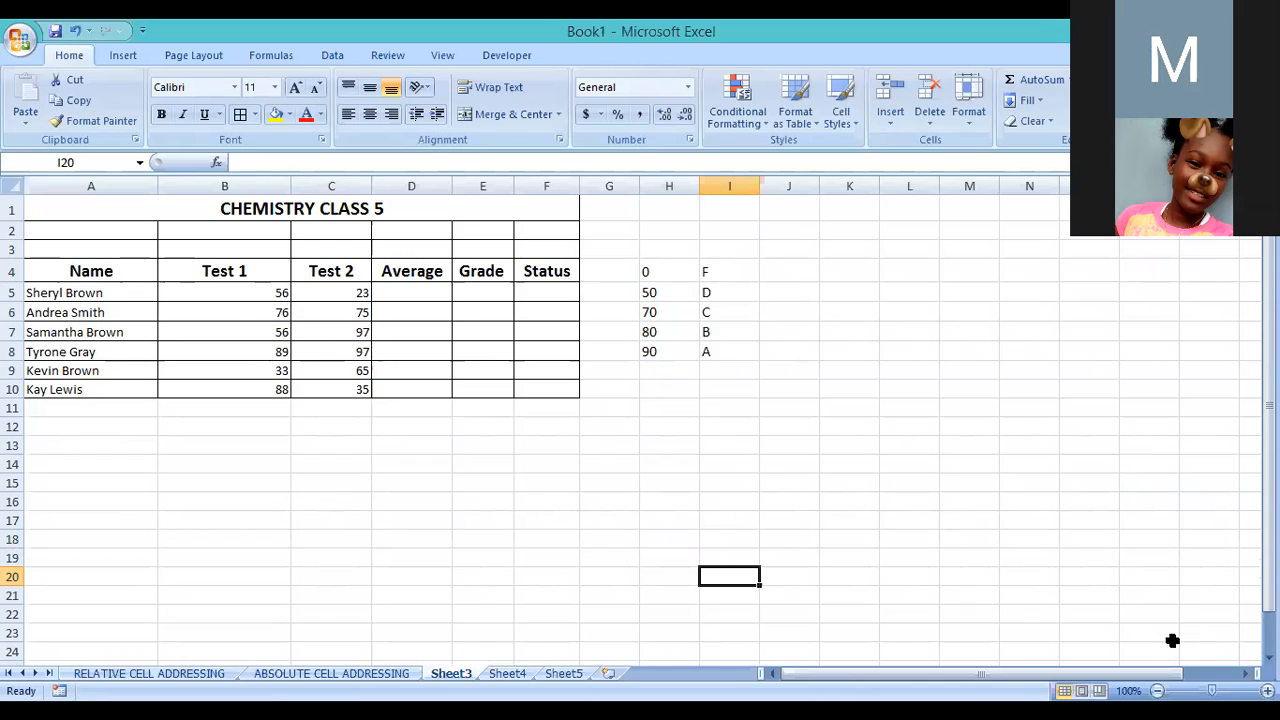
{"action": "scroll", "coordinate": [812, 335], "scroll_direction": "down", "scroll_amount": 1}
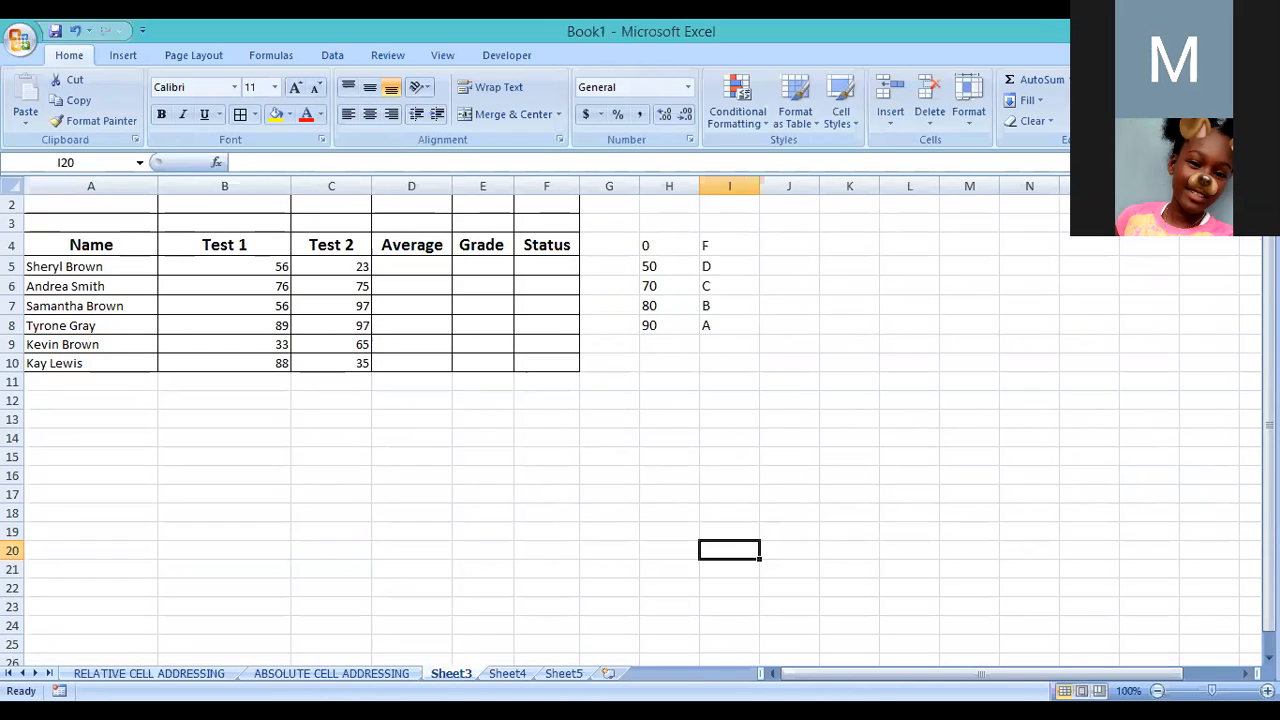
{"action": "scroll", "coordinate": [640, 420], "scroll_direction": "up", "scroll_amount": 1}
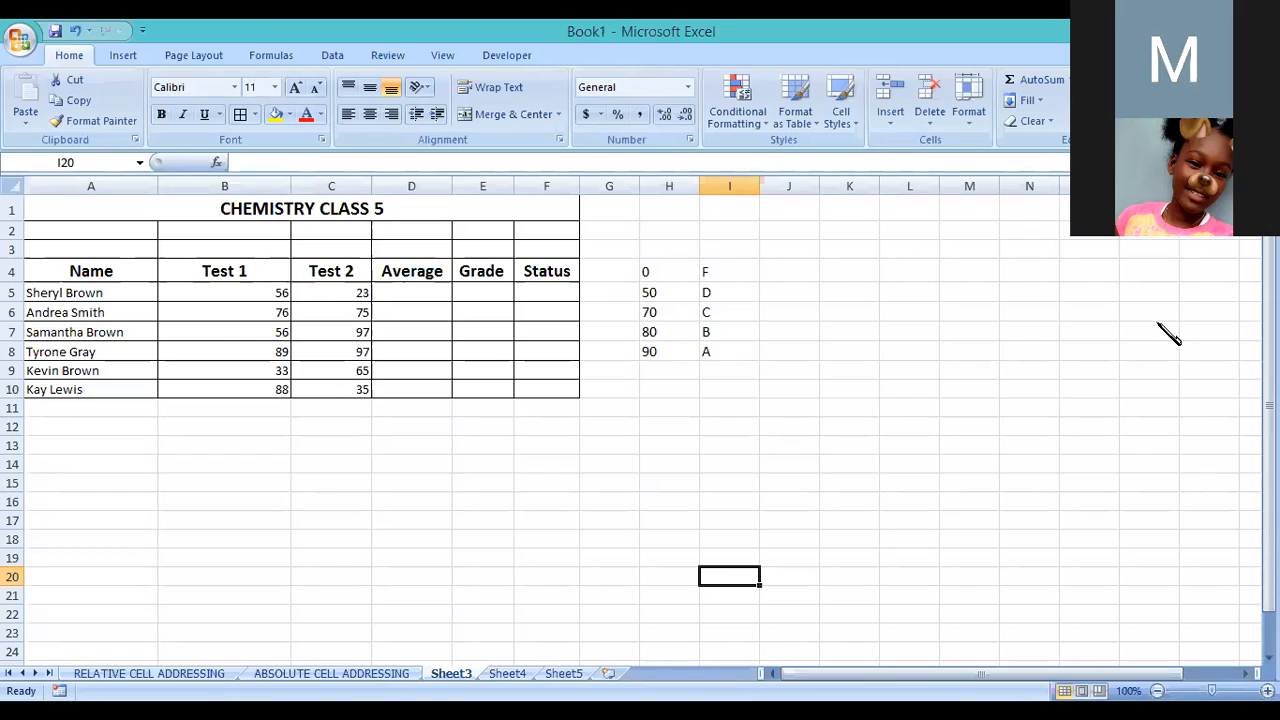
{"action": "scroll", "coordinate": [1170, 336], "scroll_direction": "down", "scroll_amount": 1}
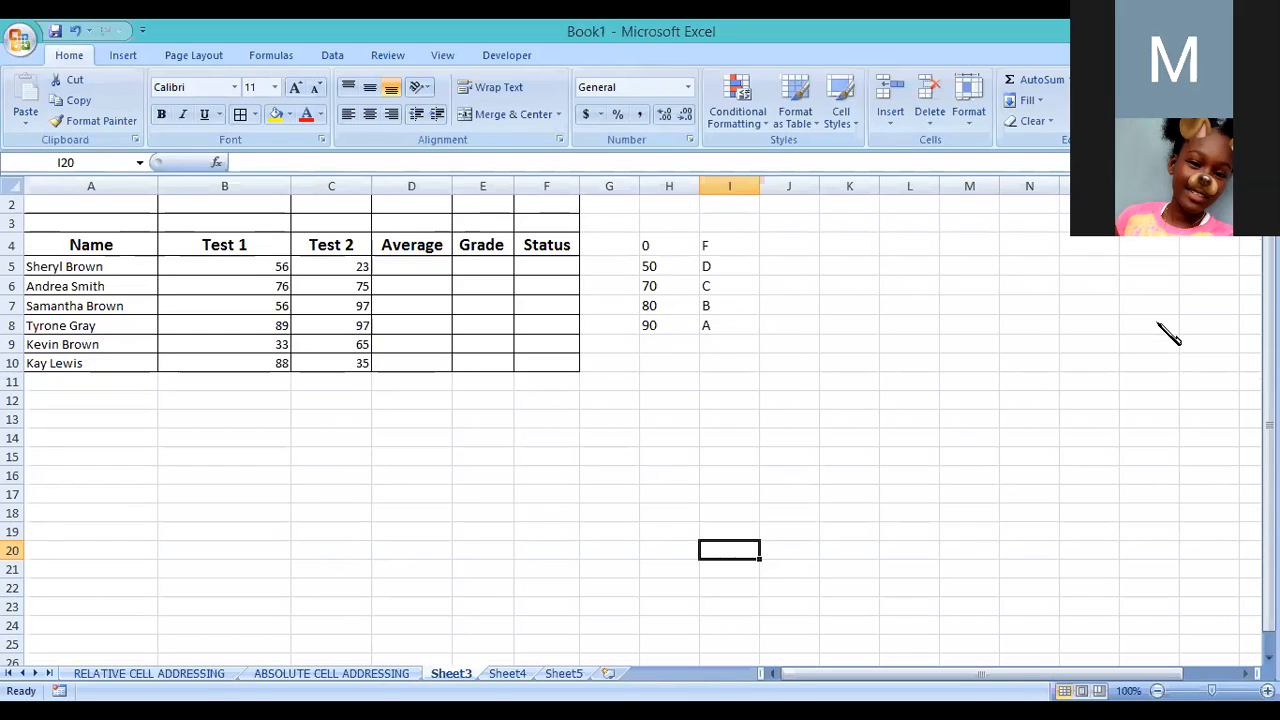
{"action": "key", "text": "Up"}
{"action": "key", "text": "Up"}
{"action": "key", "text": "Up"}
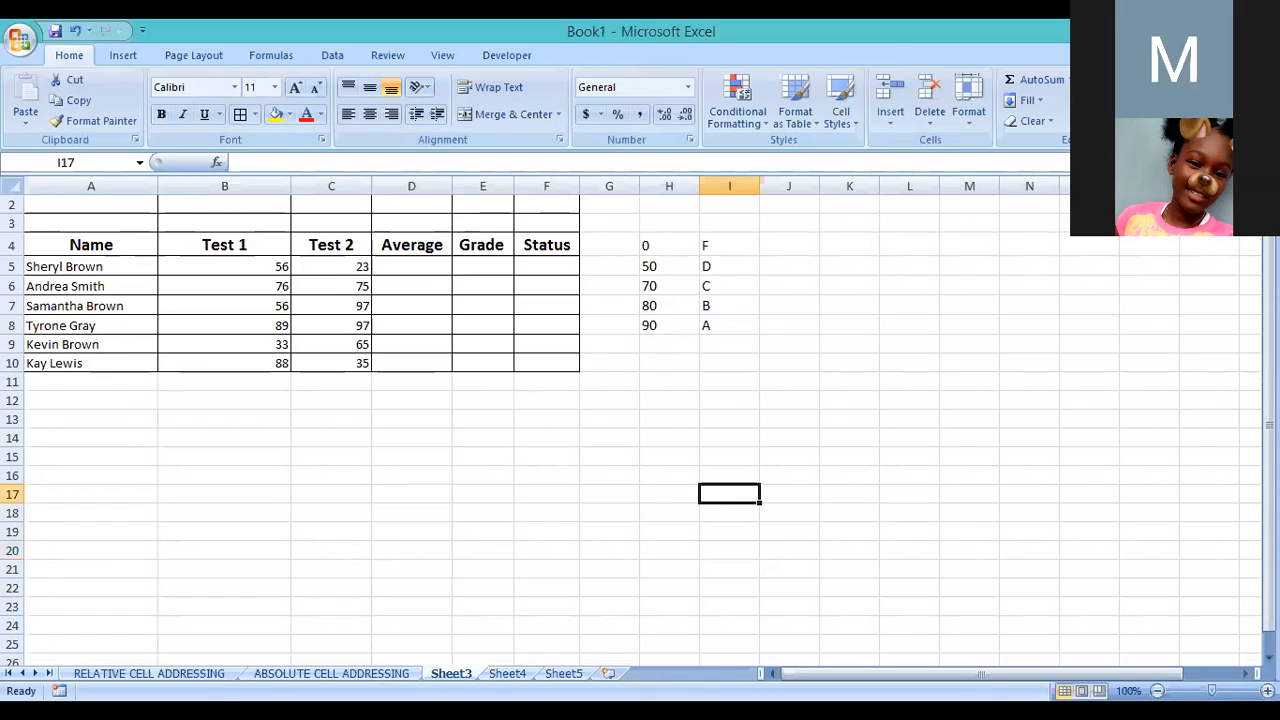
{"action": "scroll", "coordinate": [640, 420], "scroll_direction": "up", "scroll_amount": 1}
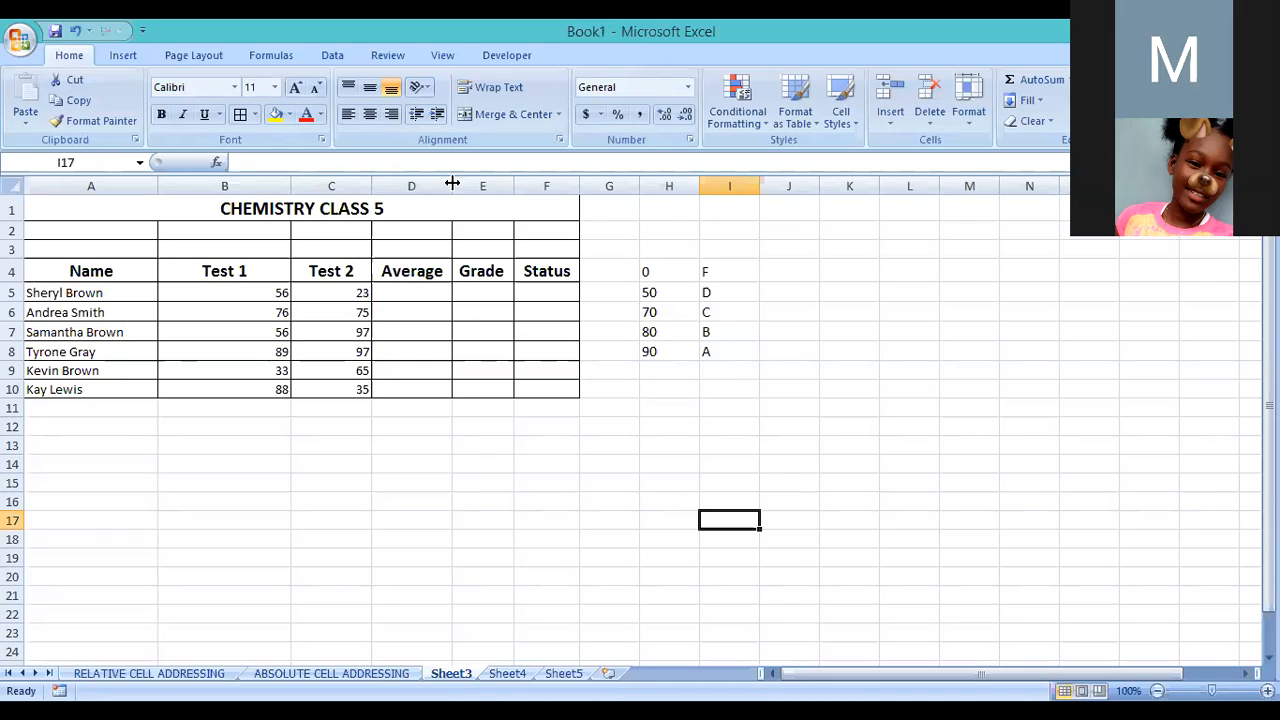
Widen the Average, Grade and Status columns of the table
{"action": "left_click_drag", "start_coordinate": [527, 185], "coordinate": [646, 185]}
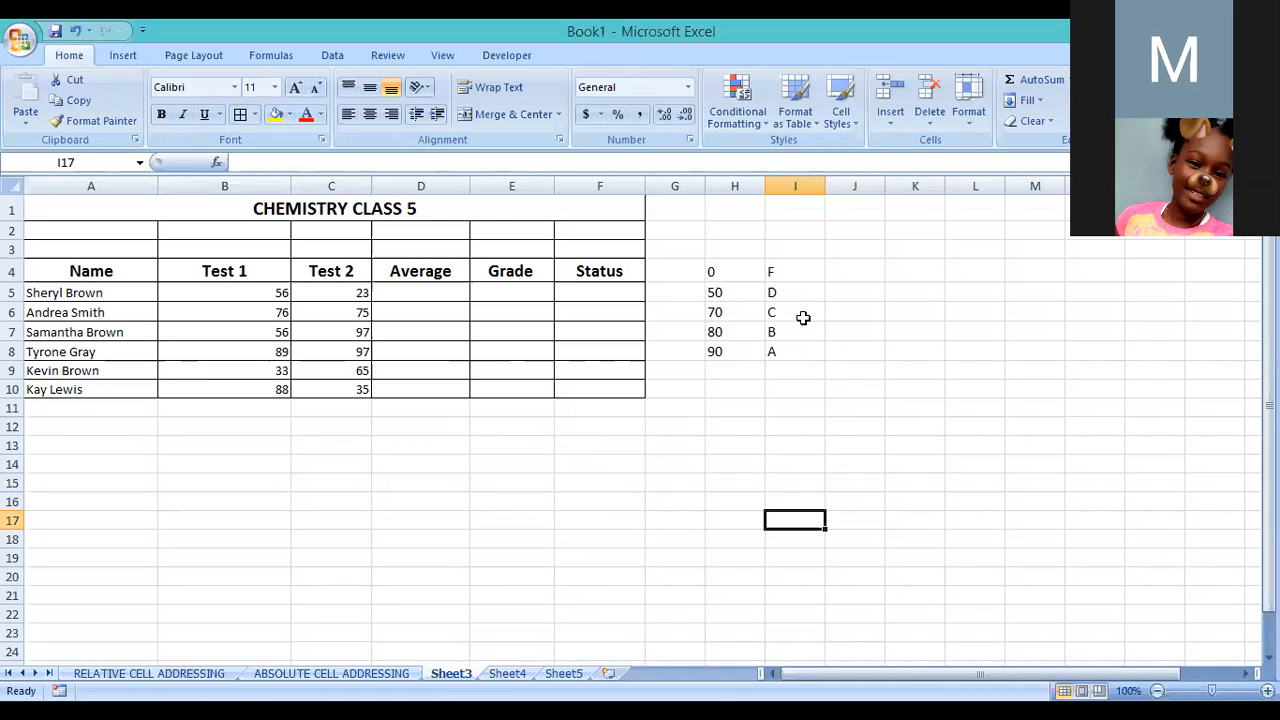
Set the minimum score for grade D in cell H5 to 60
{"action": "double_click", "coordinate": [717, 292]}
{"action": "key", "text": "BackSpace"}
{"action": "type", "text": "6"}
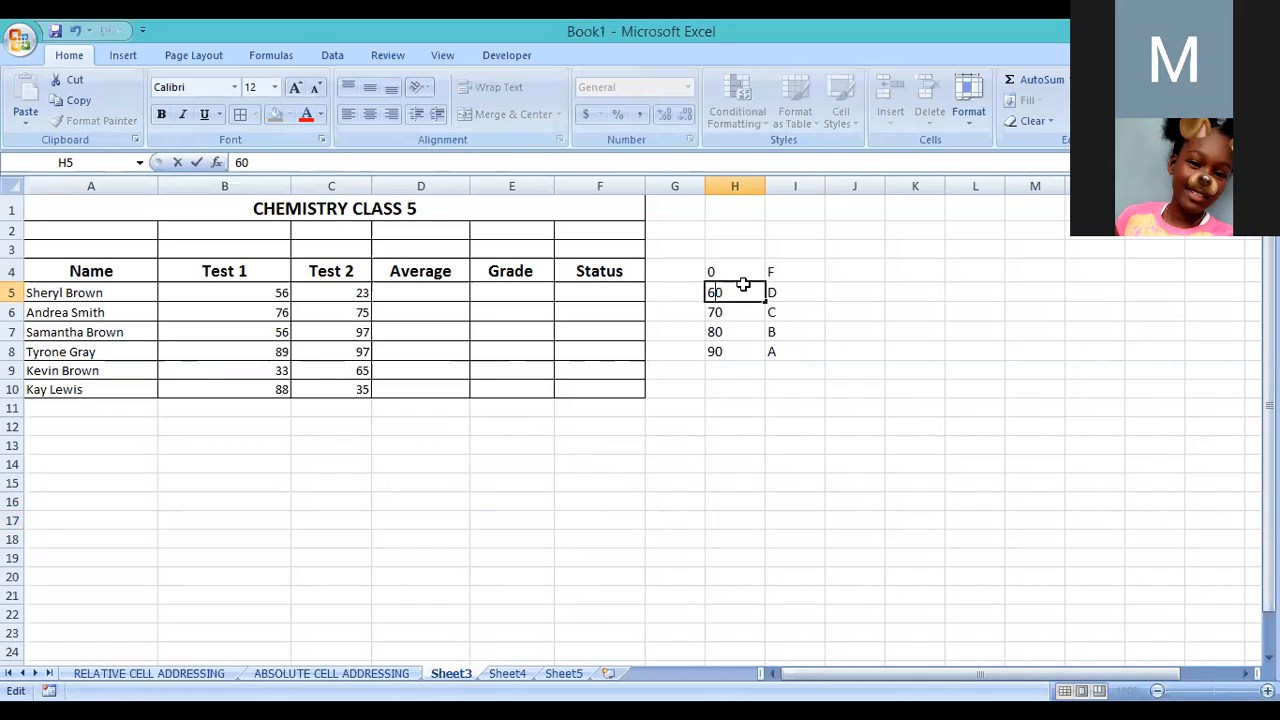
{"action": "left_click", "coordinate": [795, 370]}
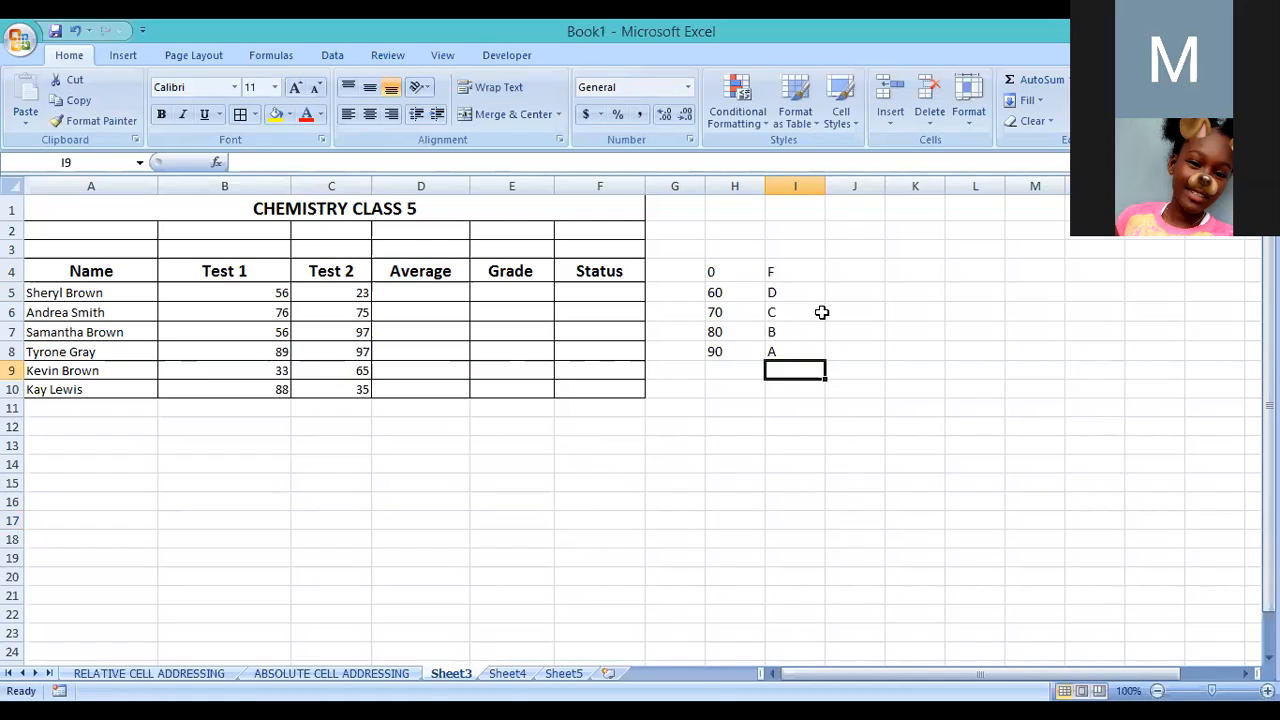
{"action": "left_click", "coordinate": [740, 293]}
{"action": "key", "text": "Down"}
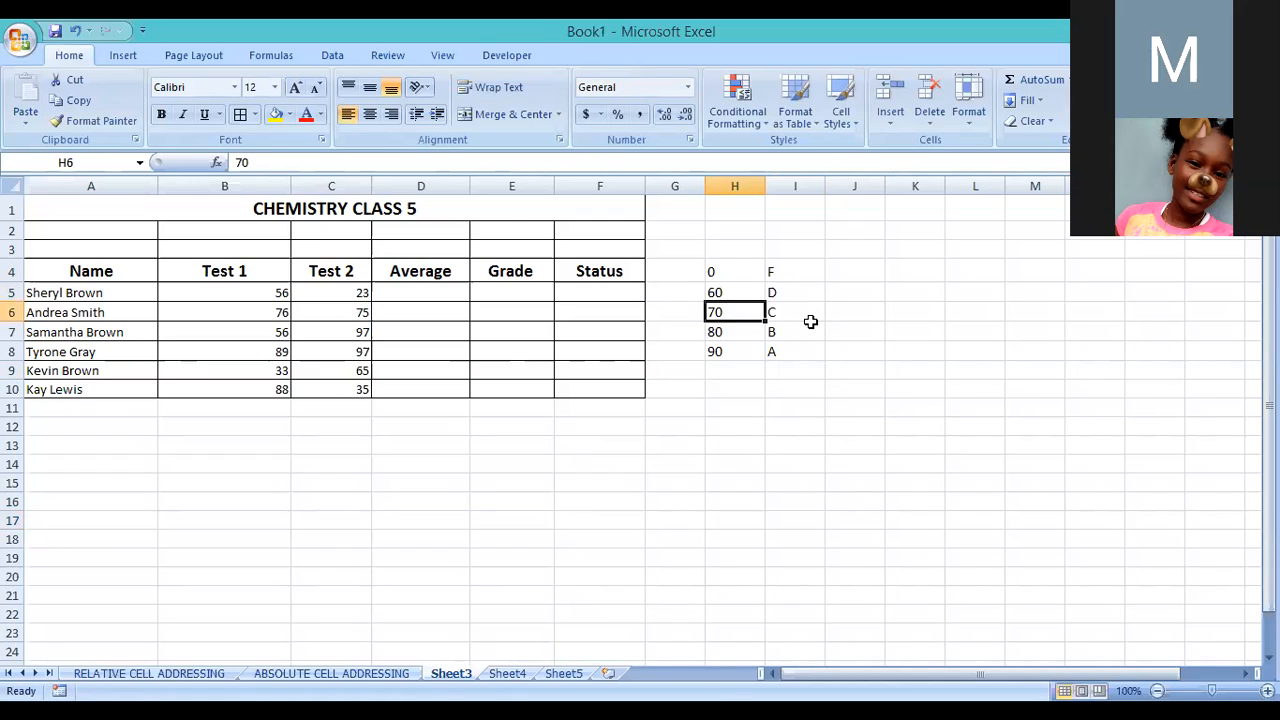
{"action": "key", "text": "Down"}
{"action": "key", "text": "Tab"}
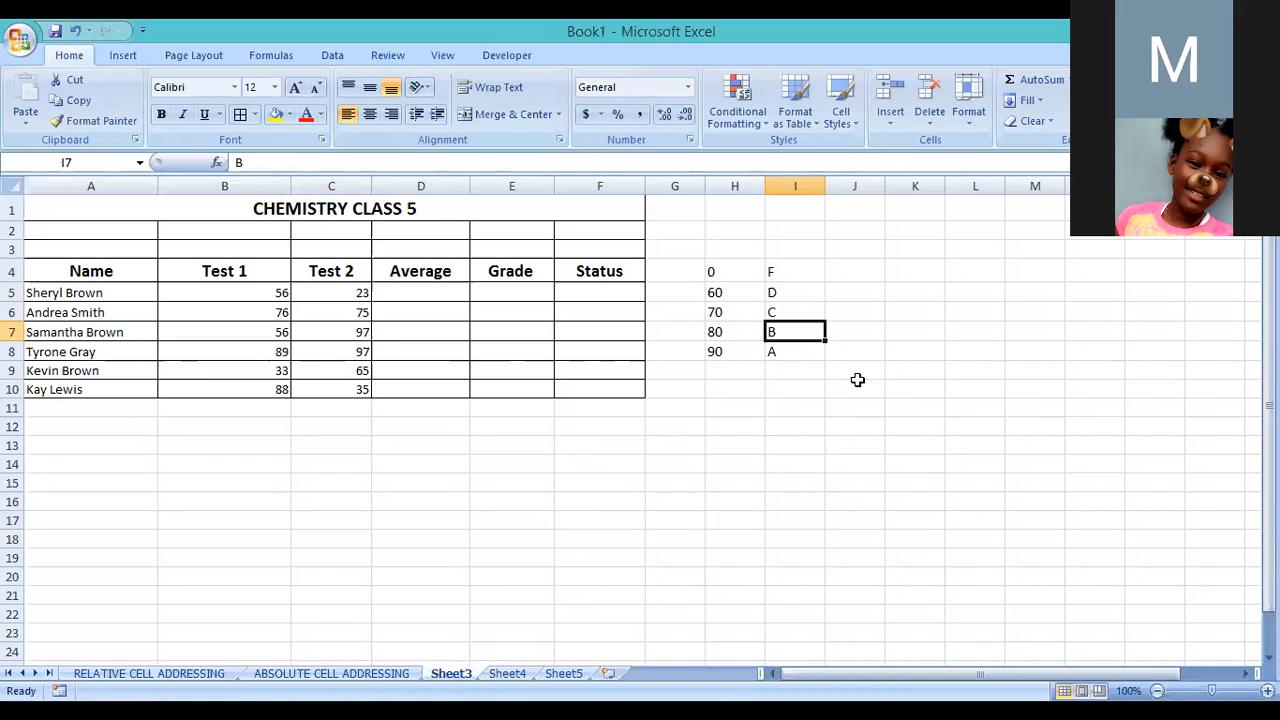
{"action": "key", "text": "Return"}
{"action": "left_click", "coordinate": [793, 353]}
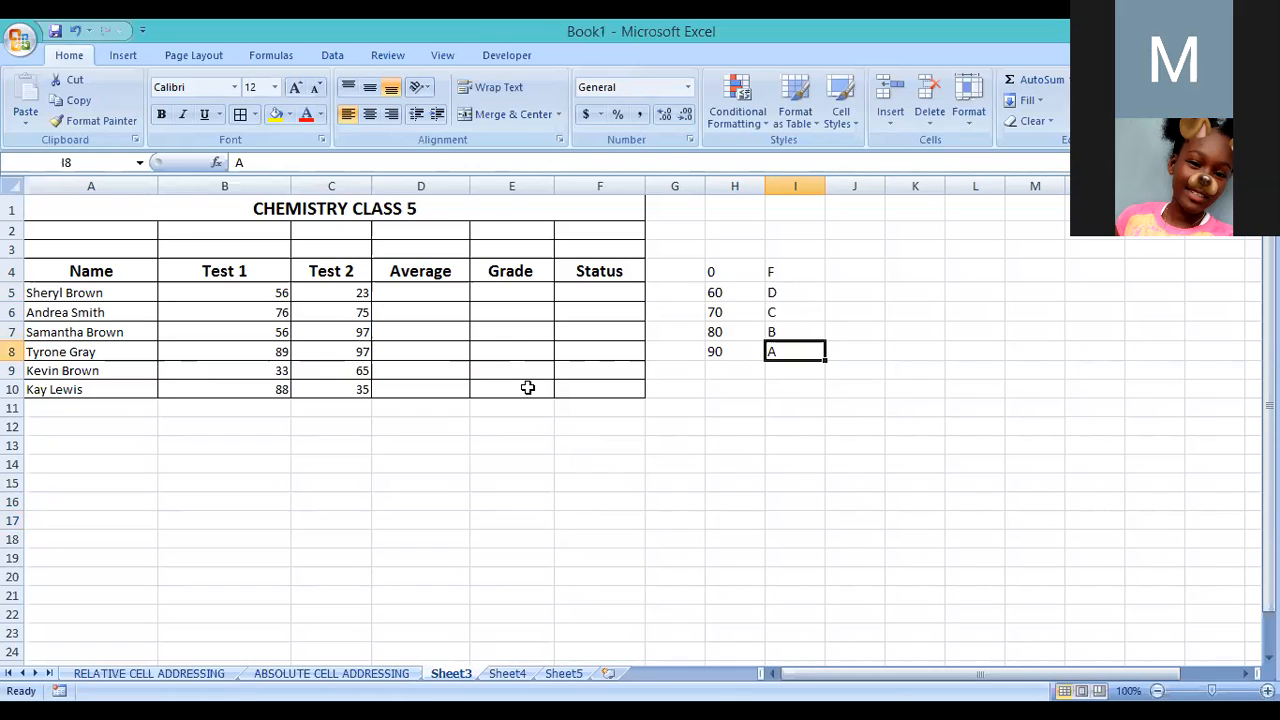
{"action": "left_click", "coordinate": [595, 290]}
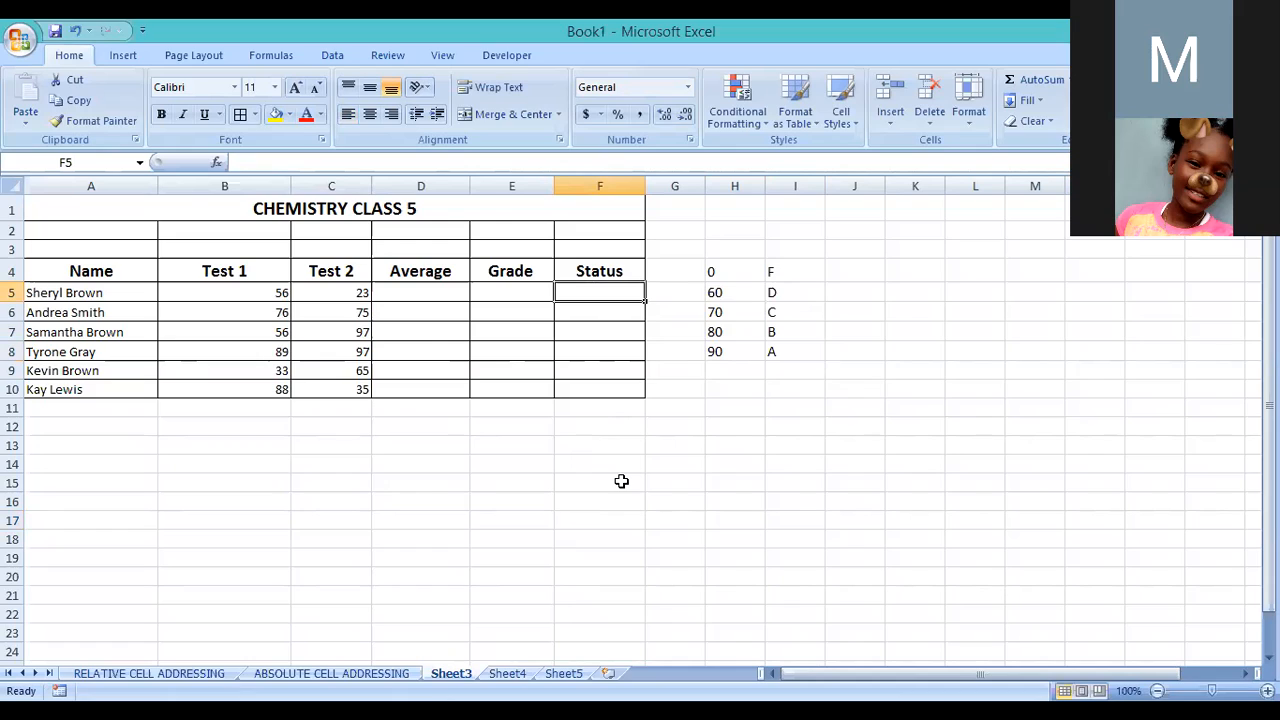
Calculate the first student's average in cell D5 with the formula =AVERAGE(B5:C5)
{"action": "left_click", "coordinate": [436, 292]}
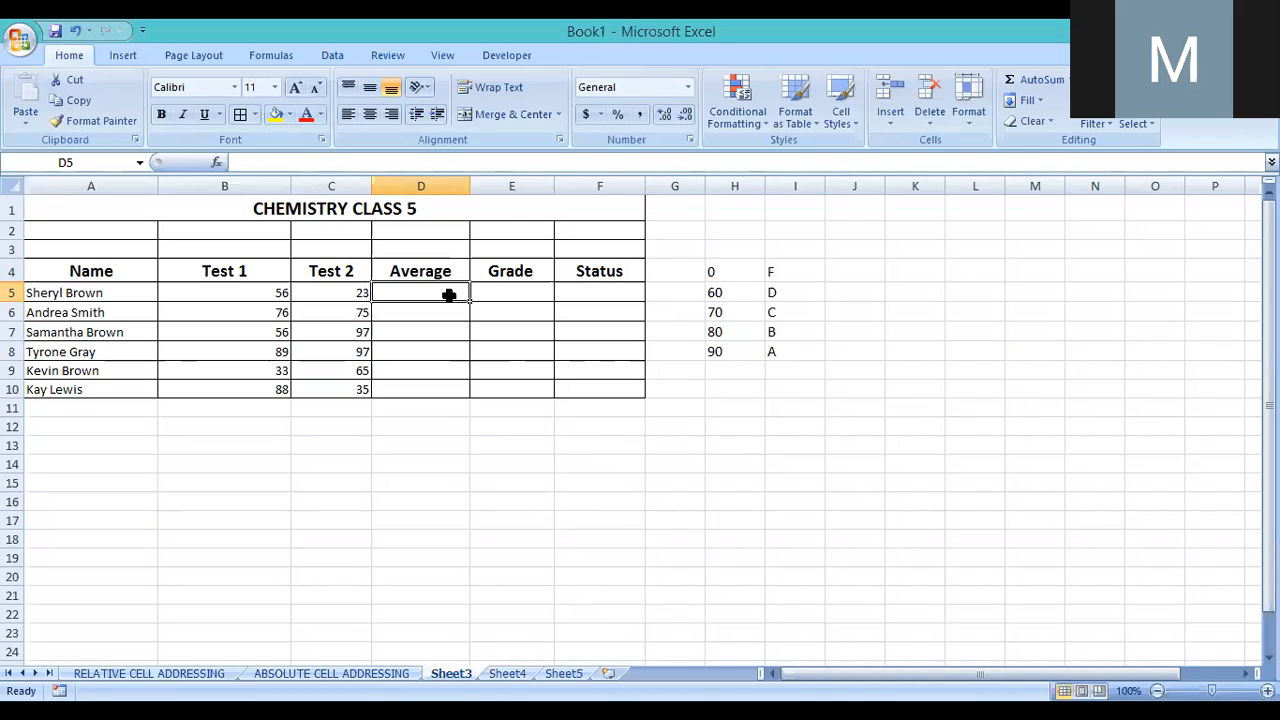
{"action": "double_click", "coordinate": [452, 296]}
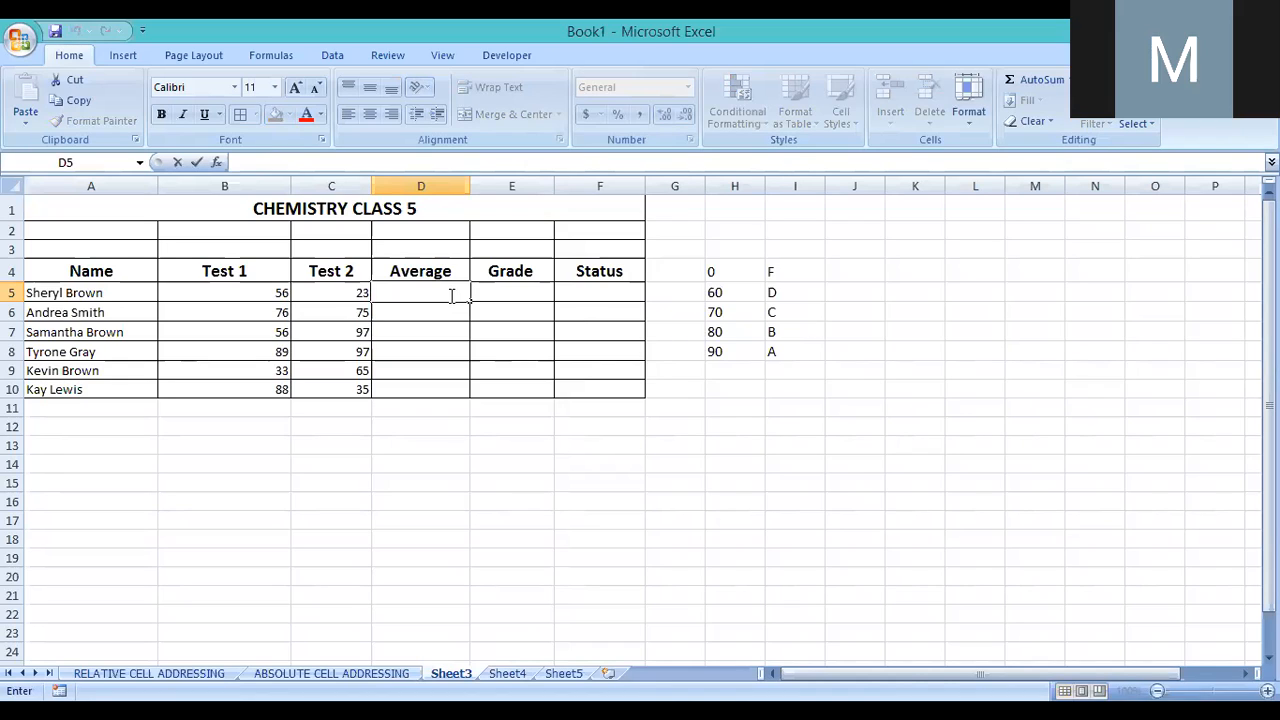
{"action": "type", "text": "=A"}
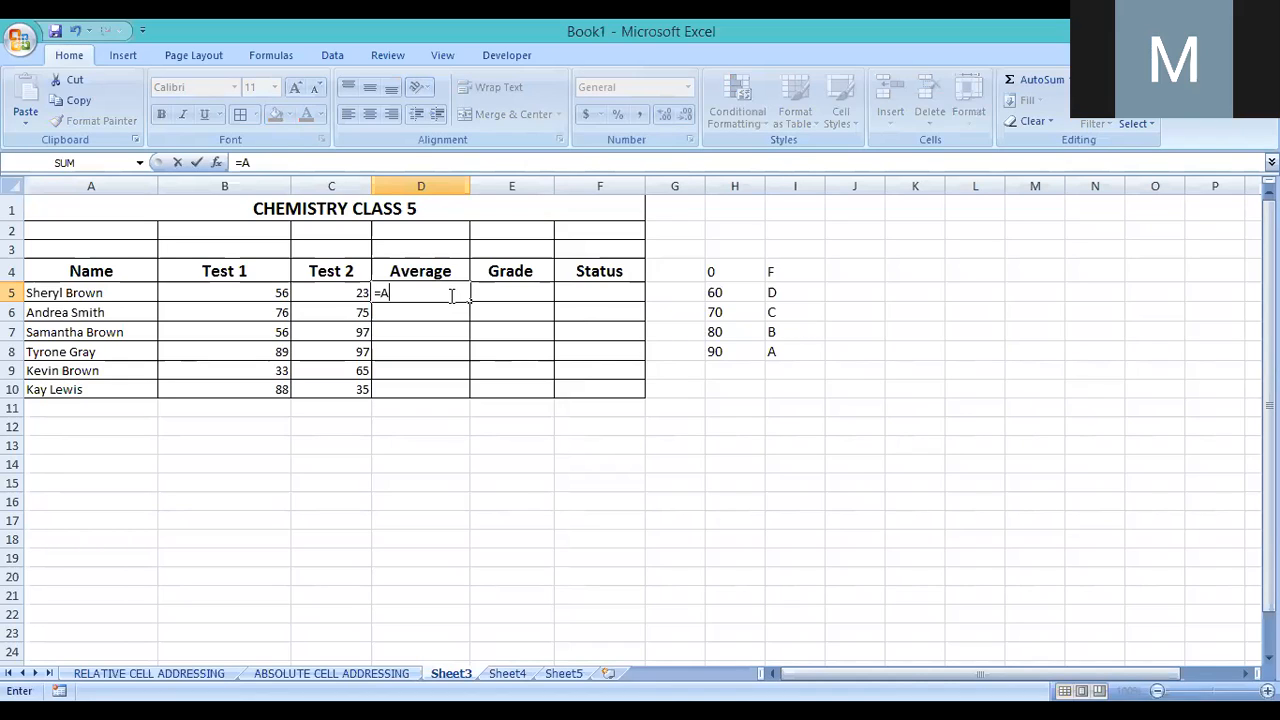
{"action": "type", "text": "VERGAE"}
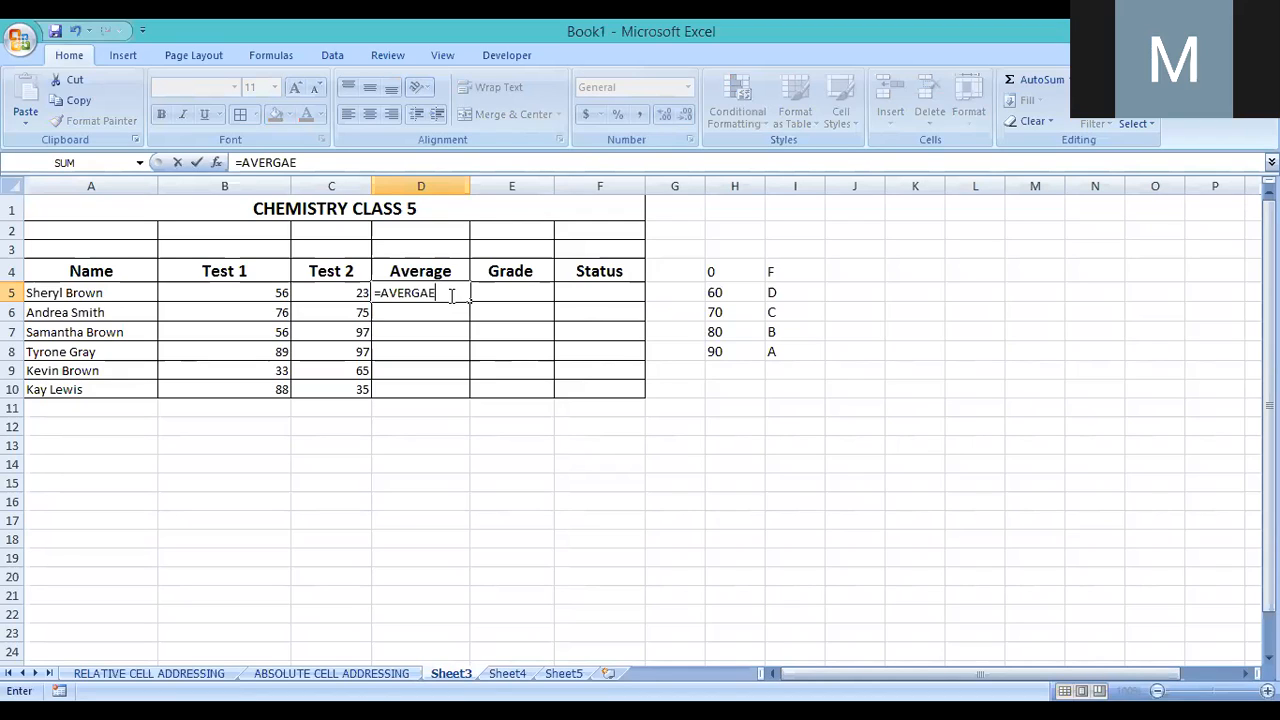
{"action": "key", "text": "BackSpace"}
{"action": "key", "text": "BackSpace"}
{"action": "key", "text": "BackSpace"}
{"action": "type", "text": "AGE("}
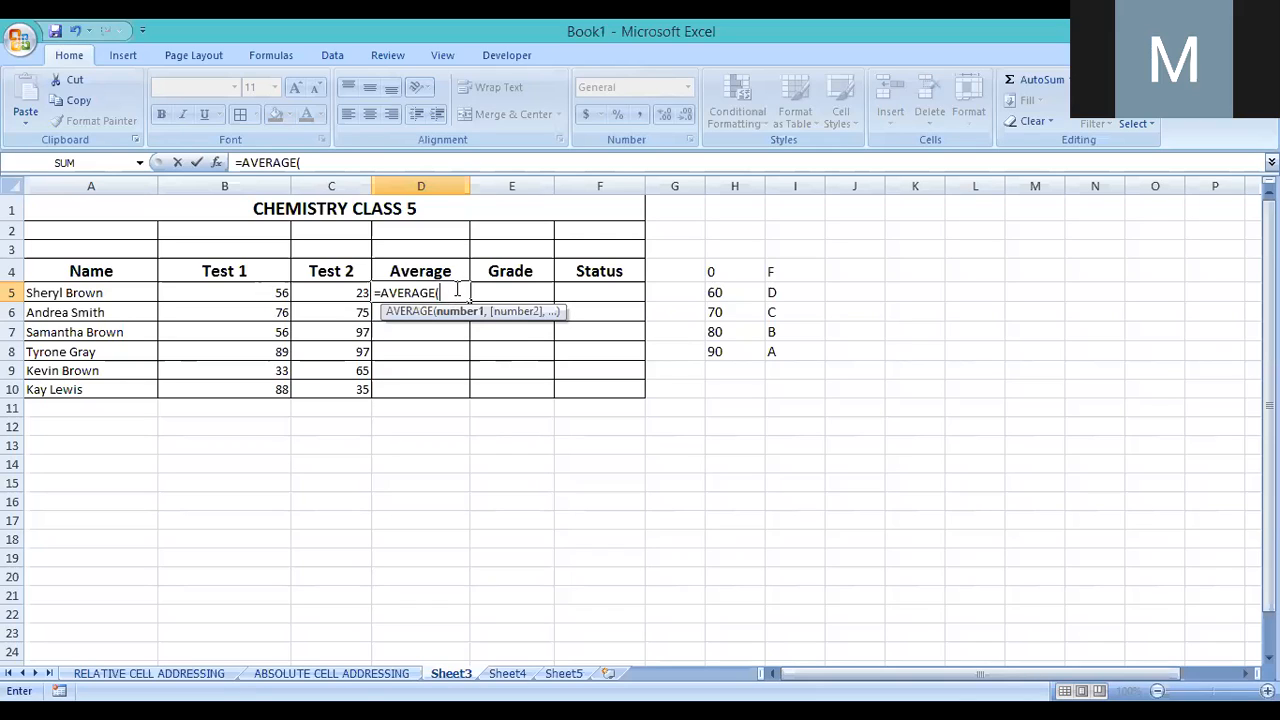
{"action": "type", "text": "B5:C5"}
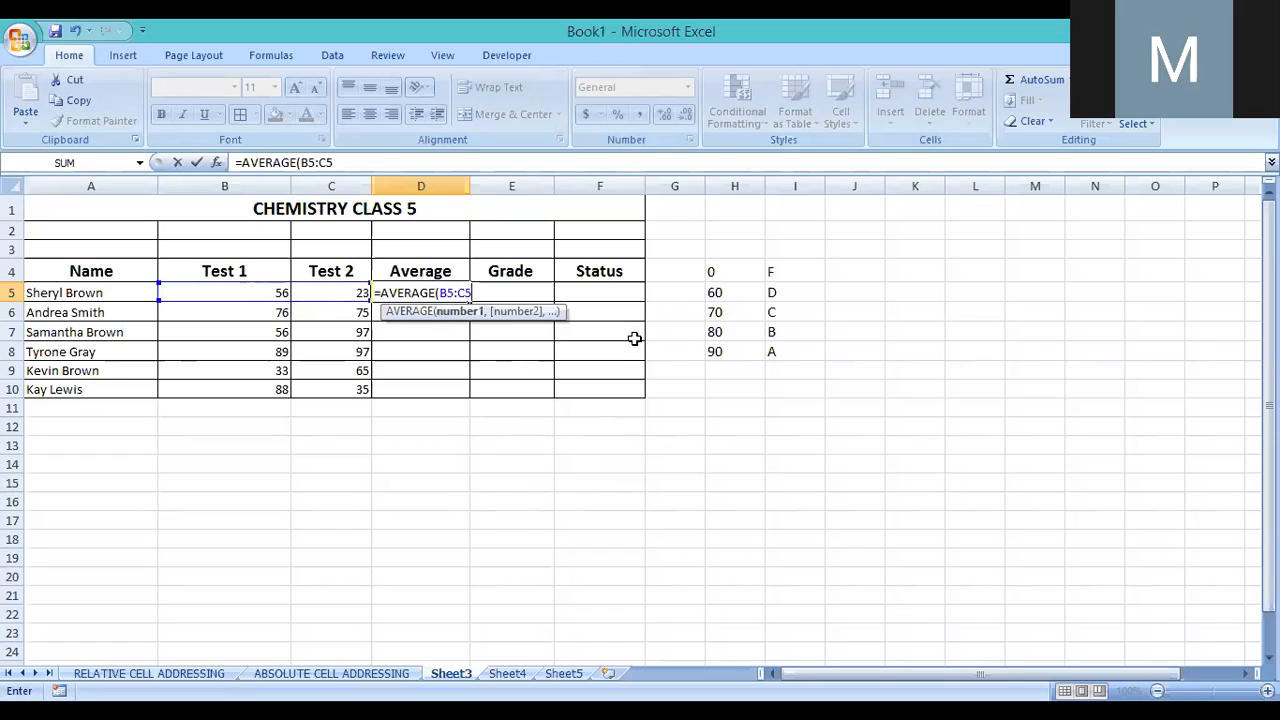
{"action": "type", "text": ")"}
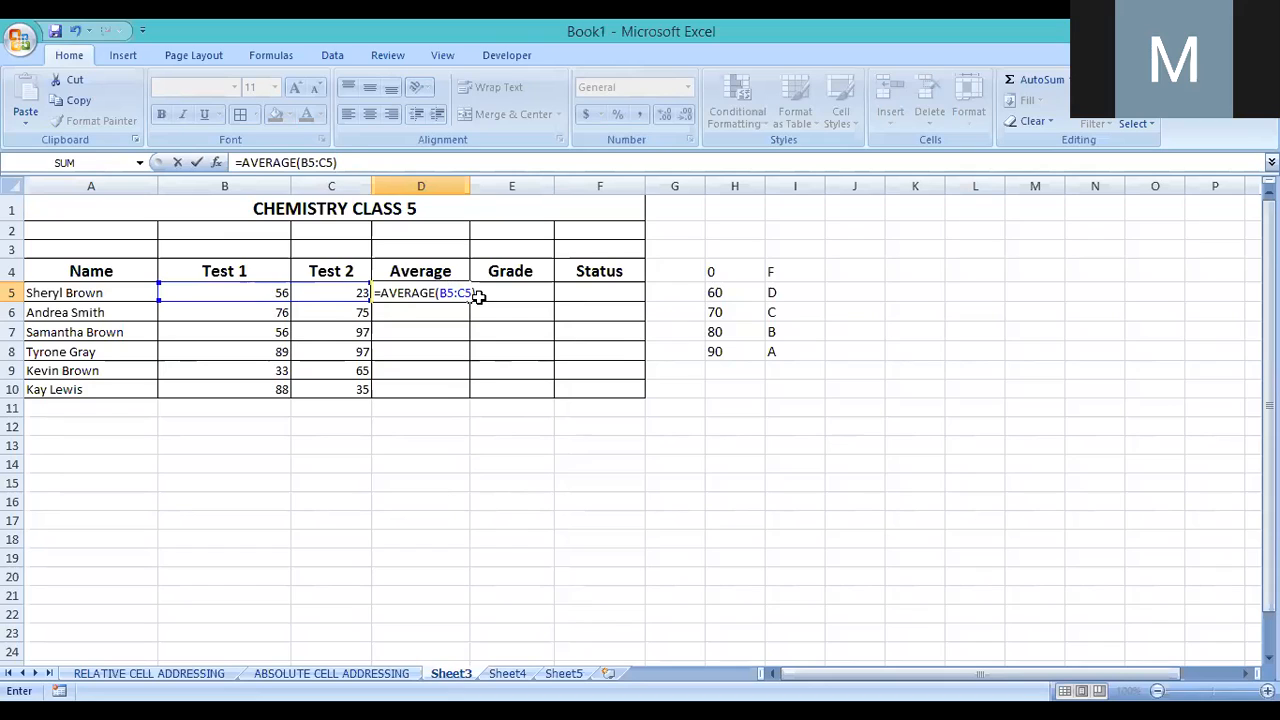
{"action": "key", "text": "Return"}
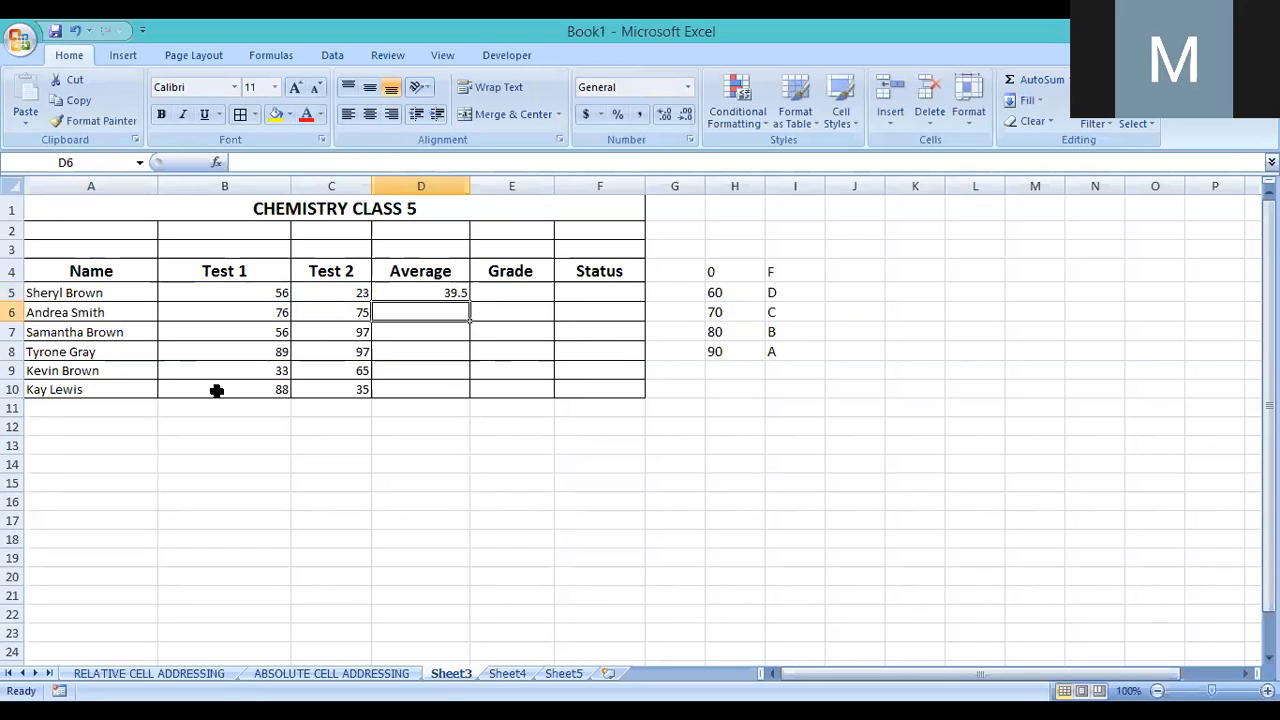
Copy the average formula from cell D5 down to cell D10 for the remaining students
{"action": "left_click", "coordinate": [457, 293]}
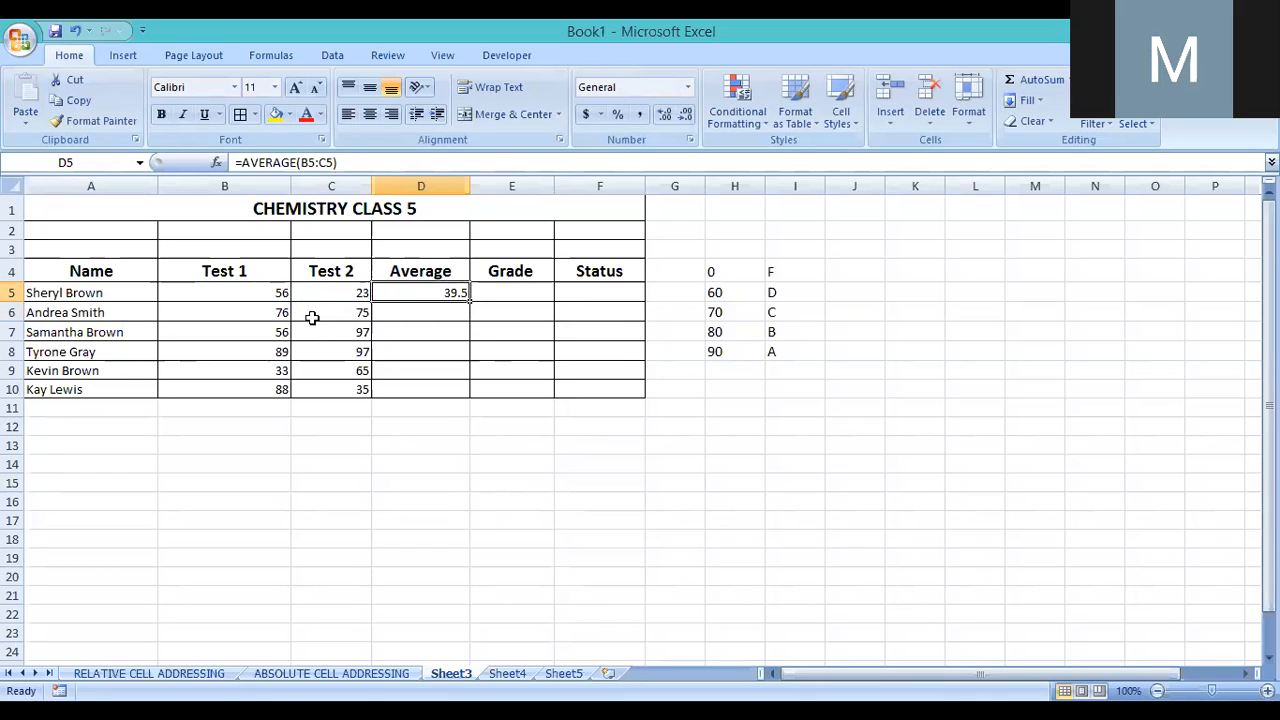
{"action": "key", "text": "Return"}
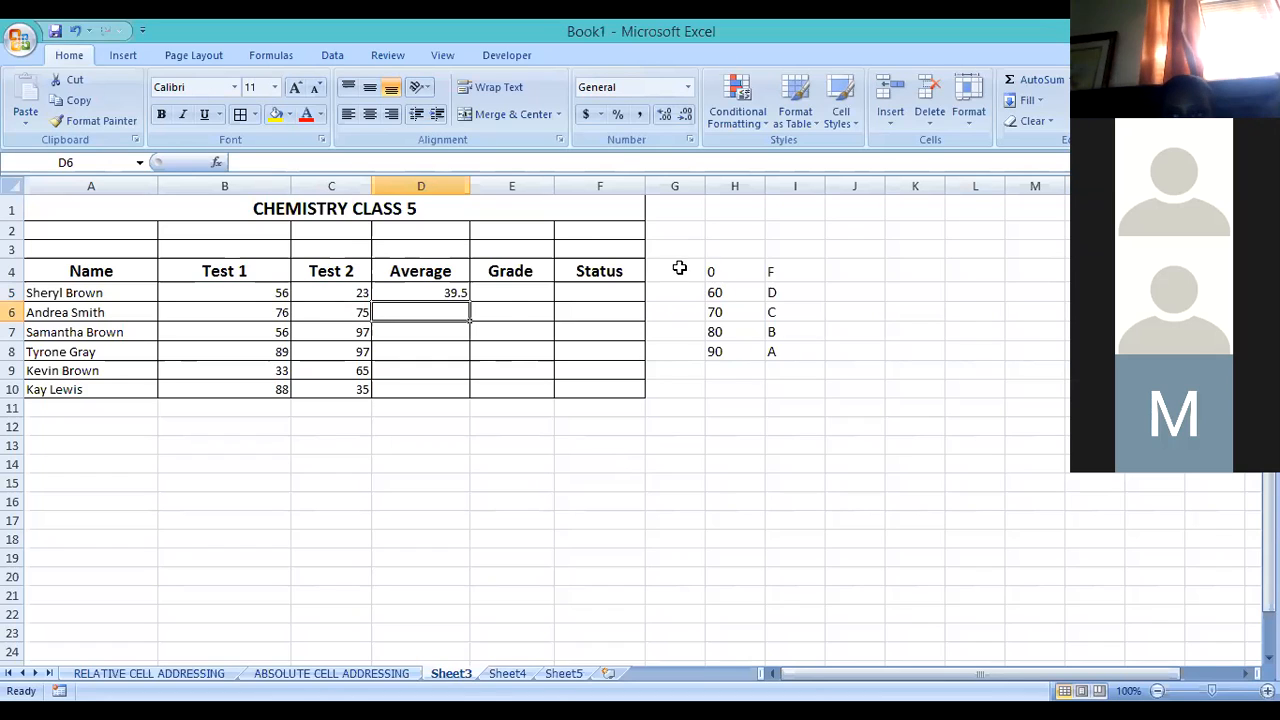
{"action": "left_click", "coordinate": [453, 290]}
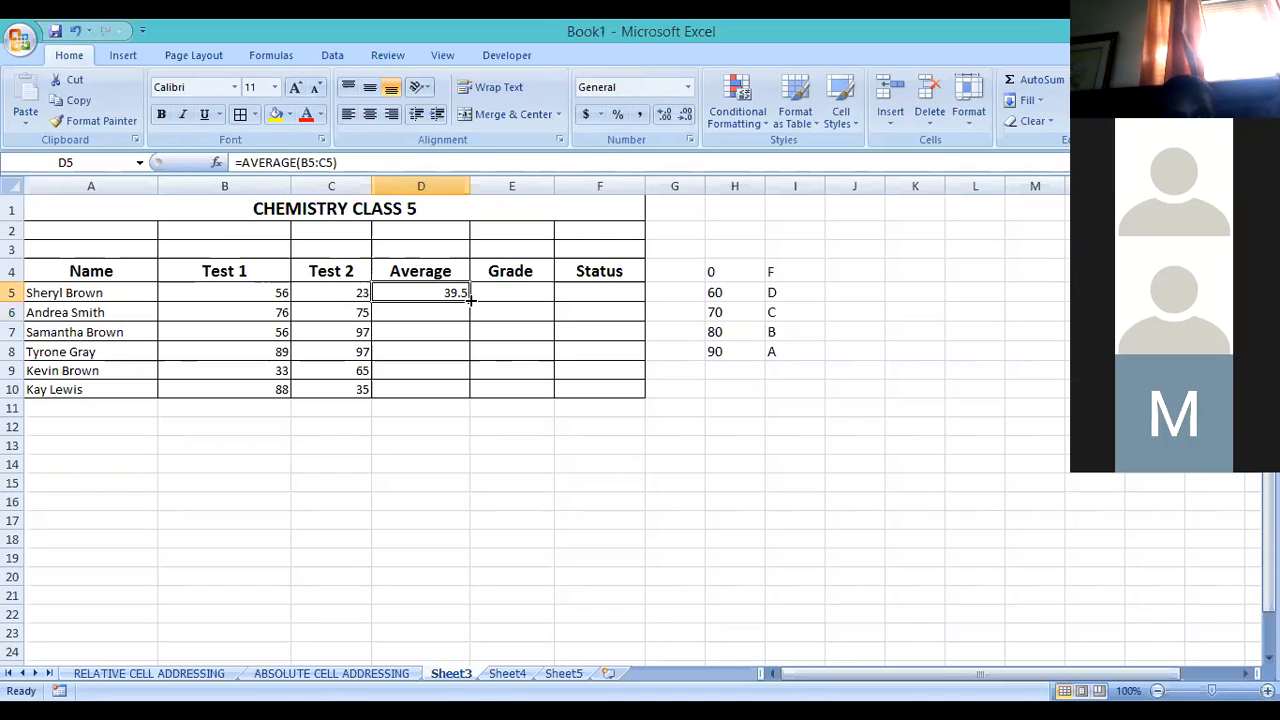
{"action": "left_click_drag", "start_coordinate": [469, 296], "coordinate": [466, 395]}
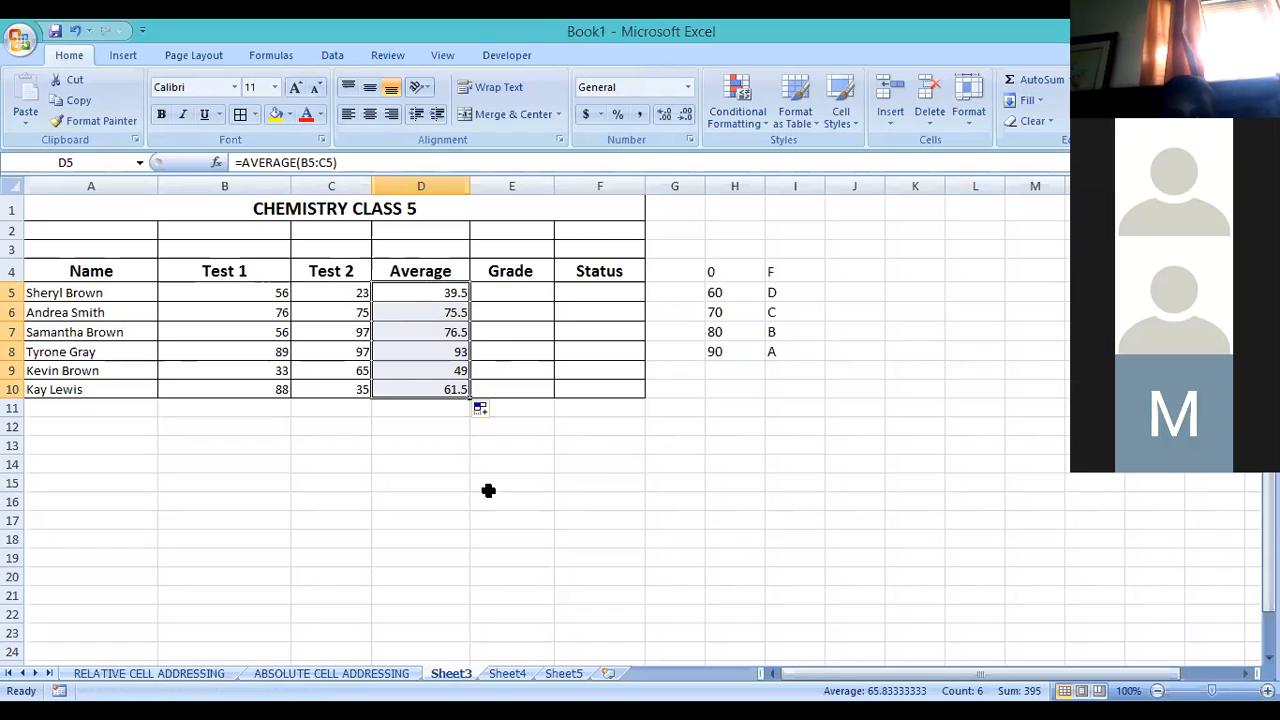
{"action": "left_click", "coordinate": [455, 446]}
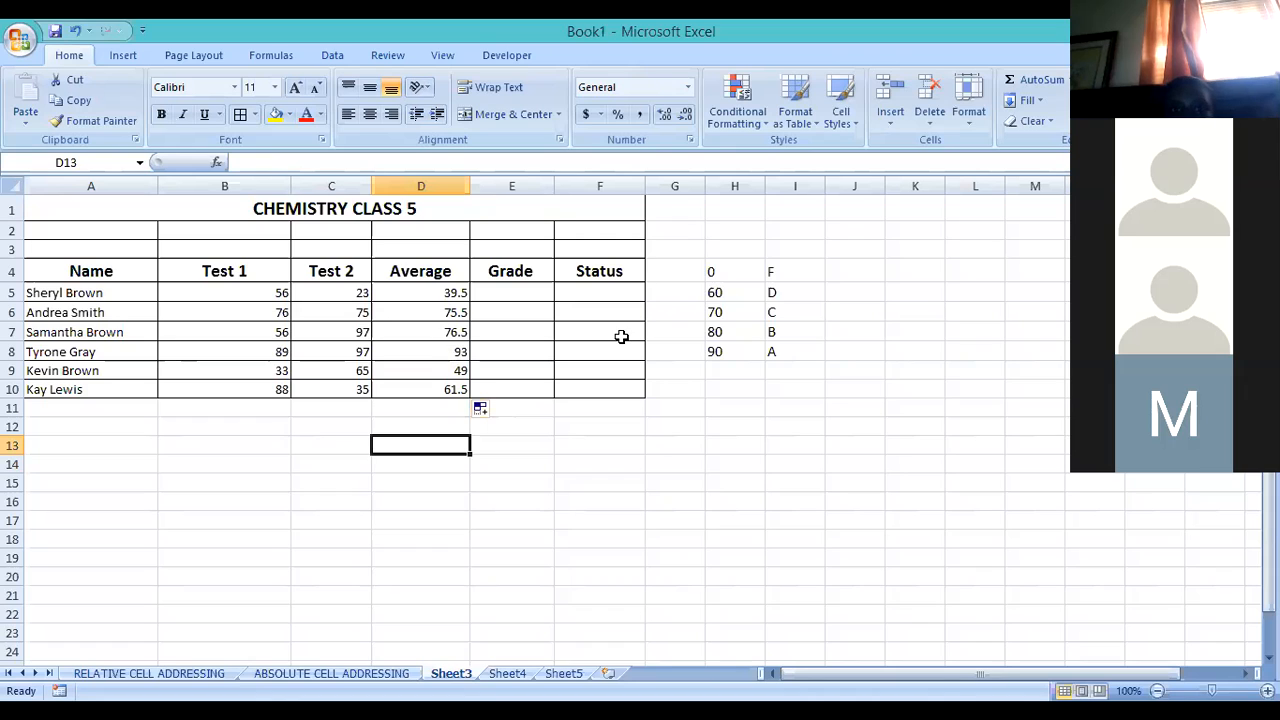
Widen the Grade column to about twice its width and select its first empty cell, E5
{"action": "left_click_drag", "start_coordinate": [555, 187], "coordinate": [667, 201]}
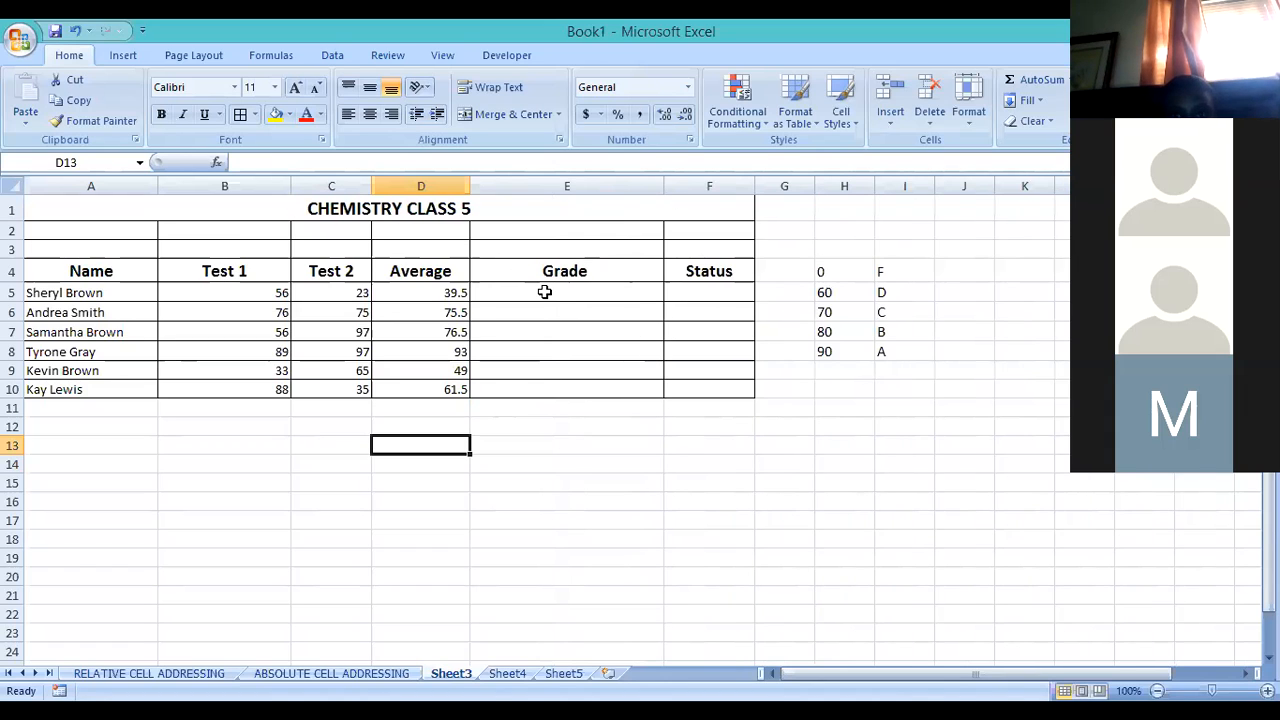
{"action": "left_click", "coordinate": [473, 296]}
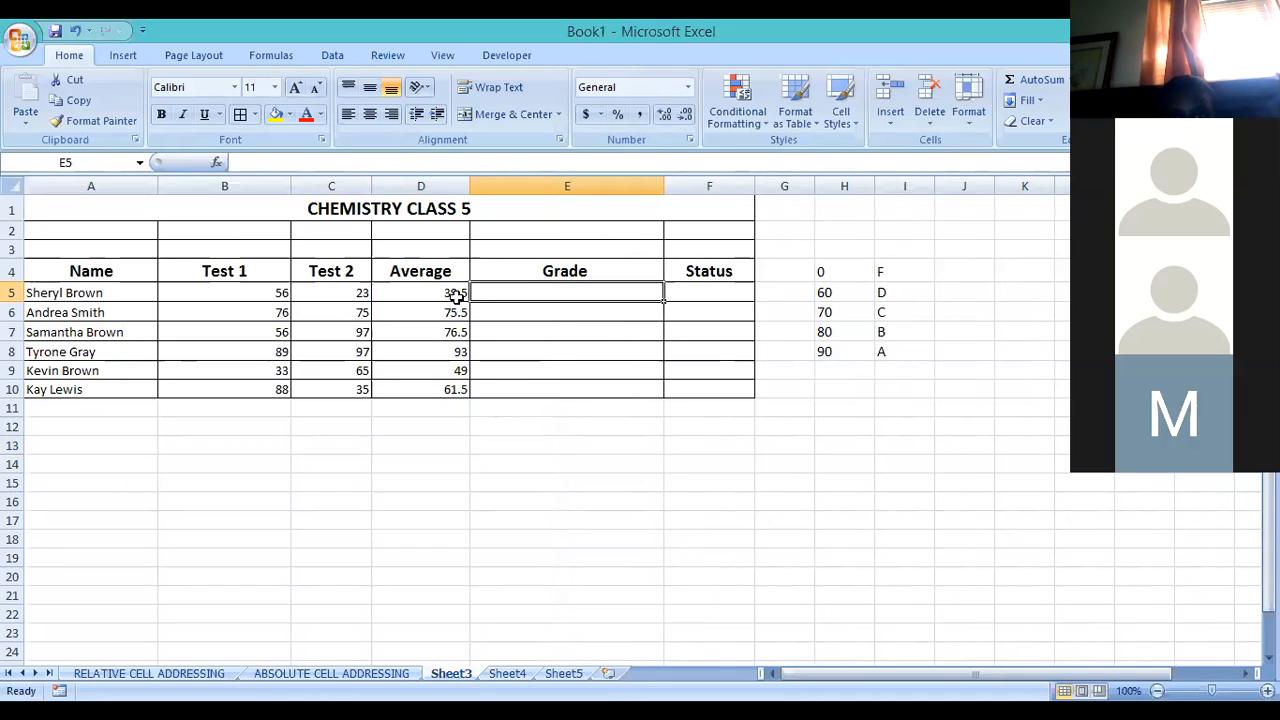
{"action": "key", "text": "Left"}
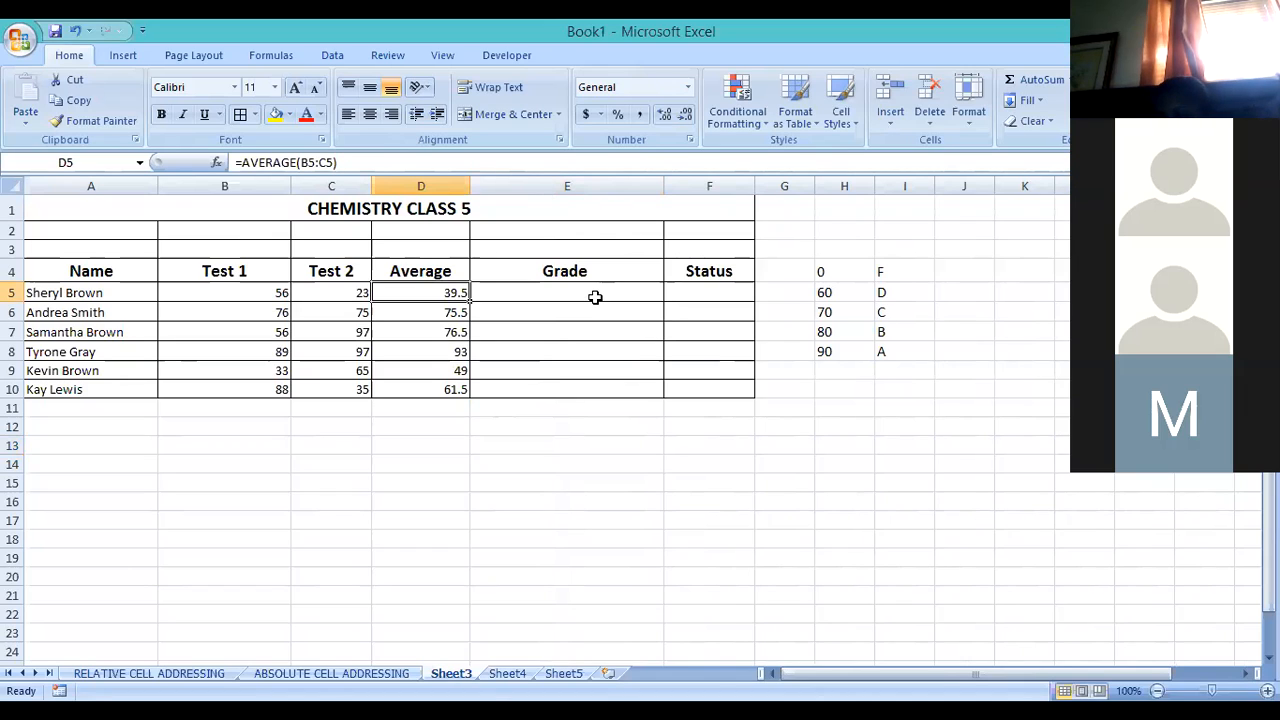
{"action": "key", "text": "Right"}
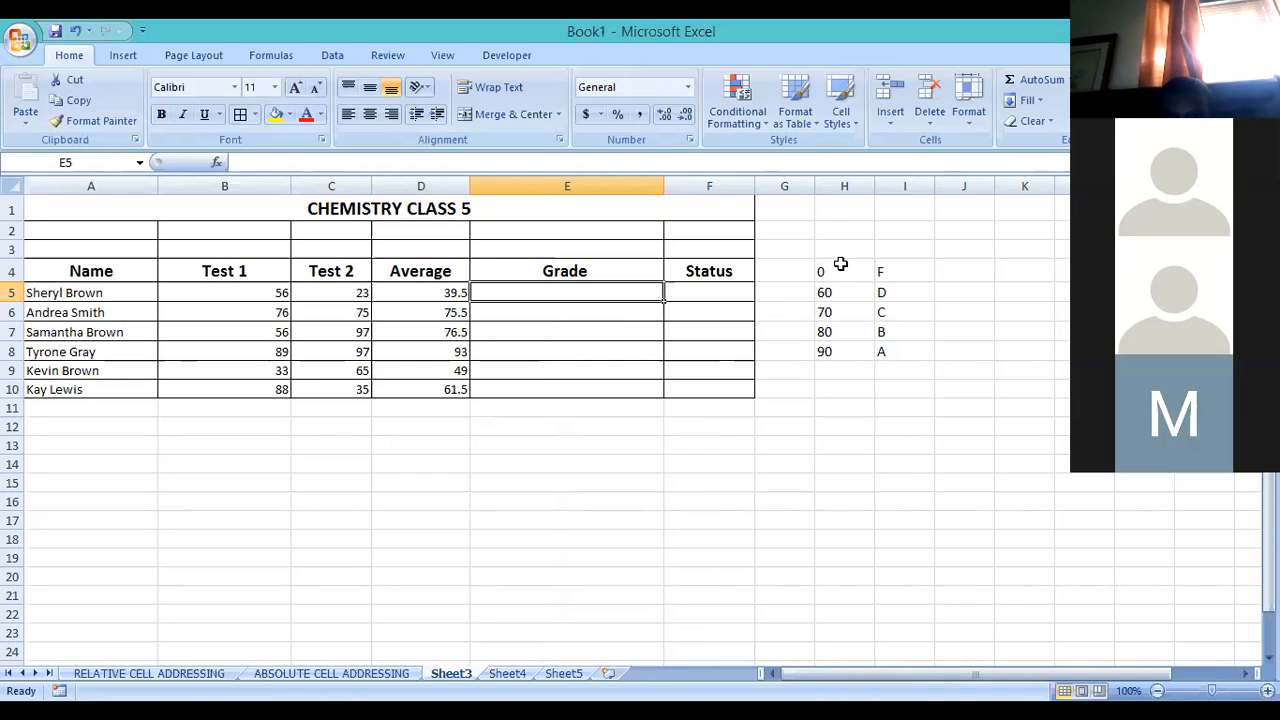
Apply all borders to the grading scale in cells H4 to I8
{"action": "left_click_drag", "start_coordinate": [836, 272], "coordinate": [893, 352]}
{"action": "left_click", "coordinate": [240, 115]}
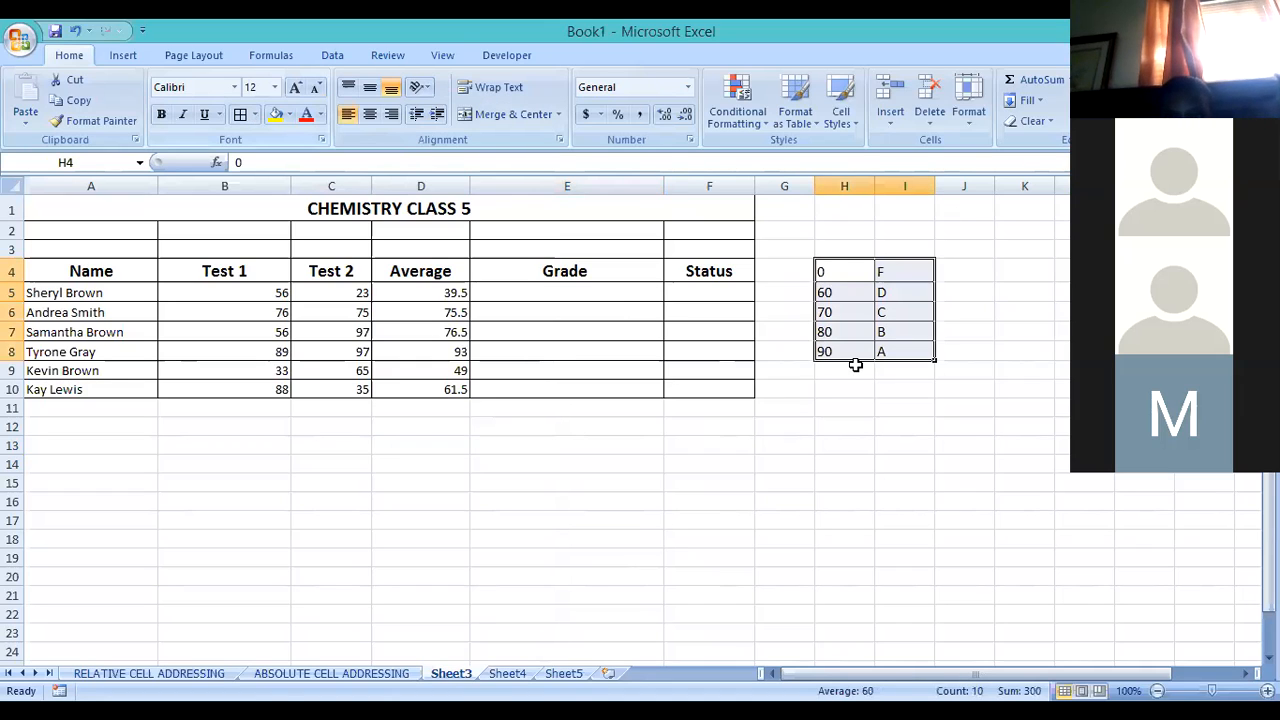
{"action": "left_click", "coordinate": [567, 557]}
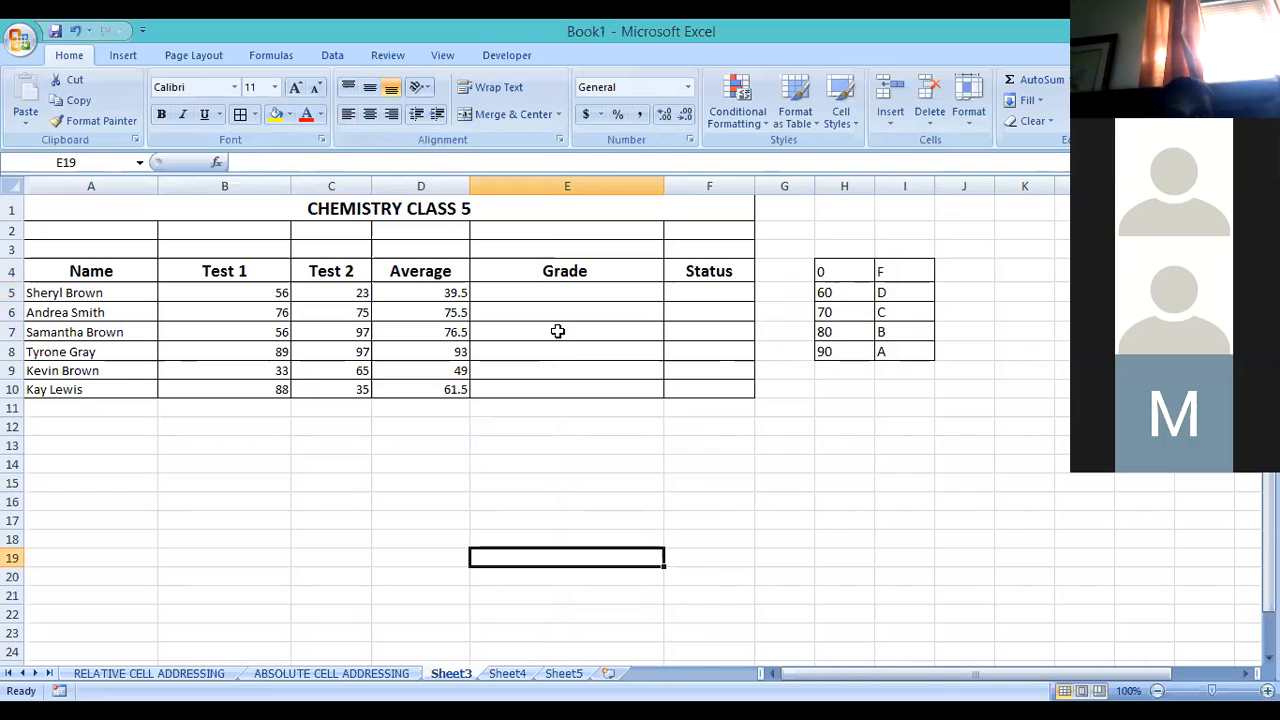
Begin a VLOOKUP formula in cell E5 with D5 as the lookup value
{"action": "left_click", "coordinate": [590, 295]}
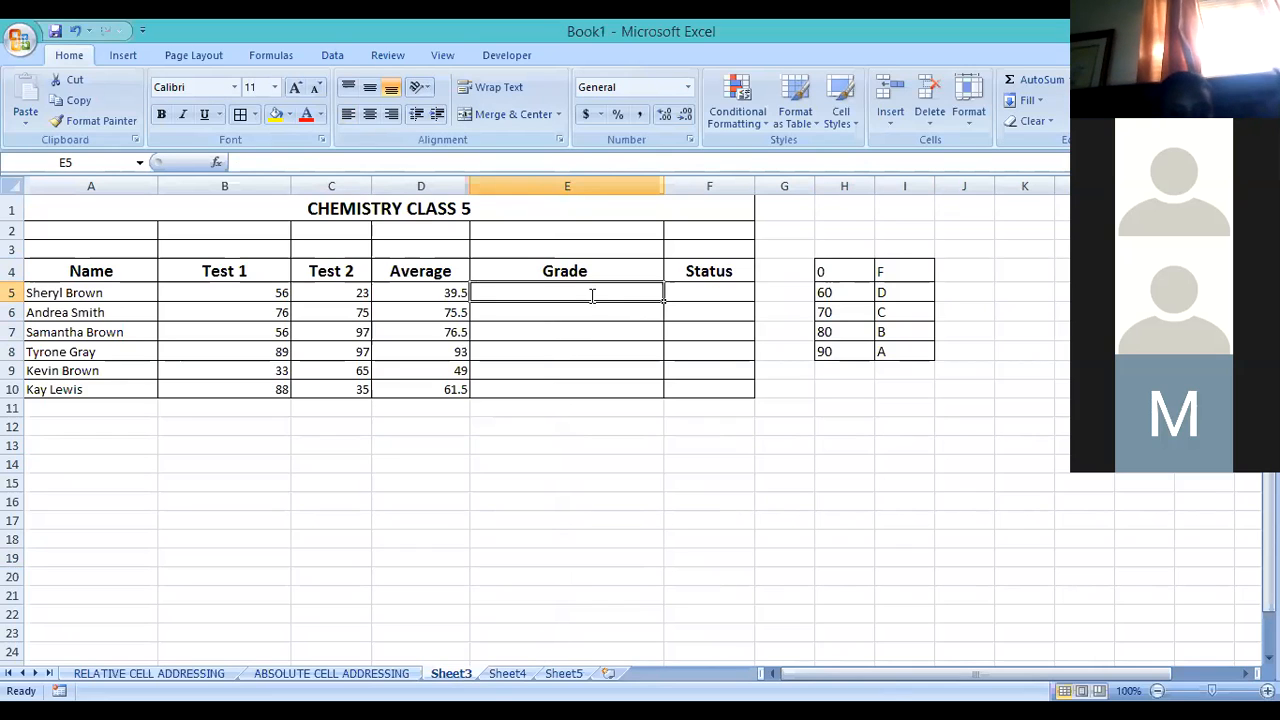
{"action": "type", "text": "="}
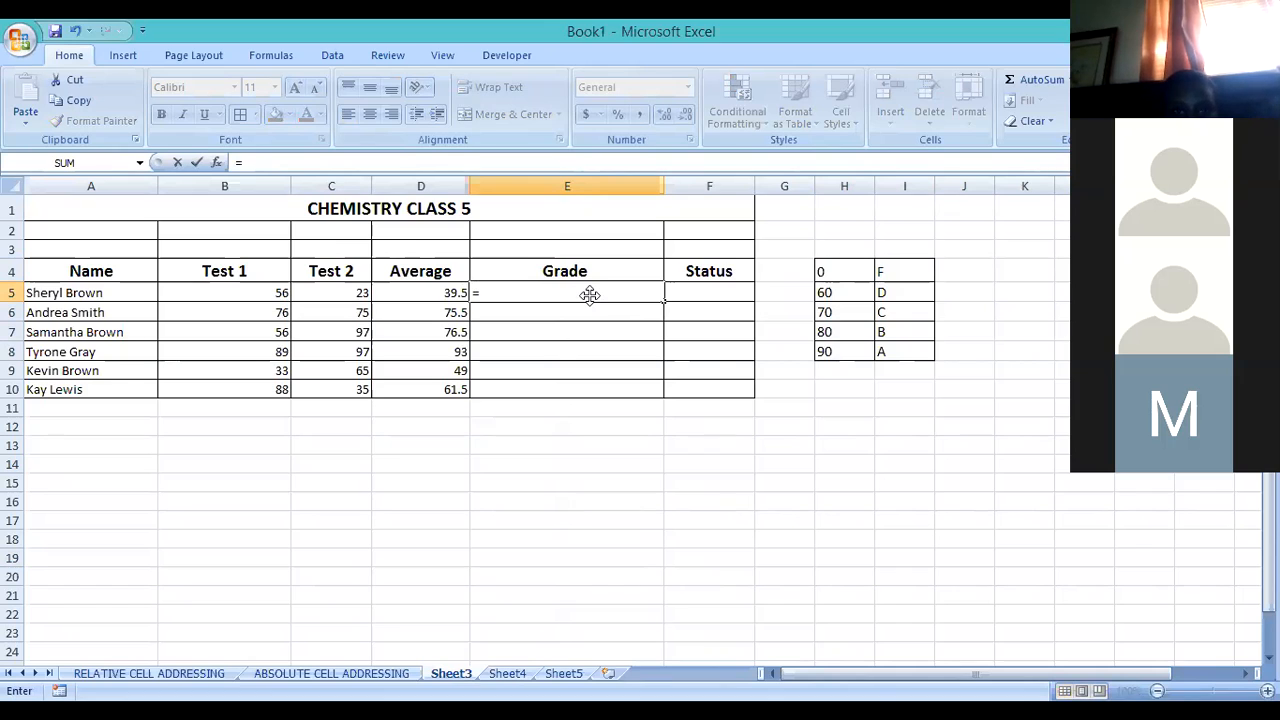
{"action": "type", "text": "VLOOKUP"}
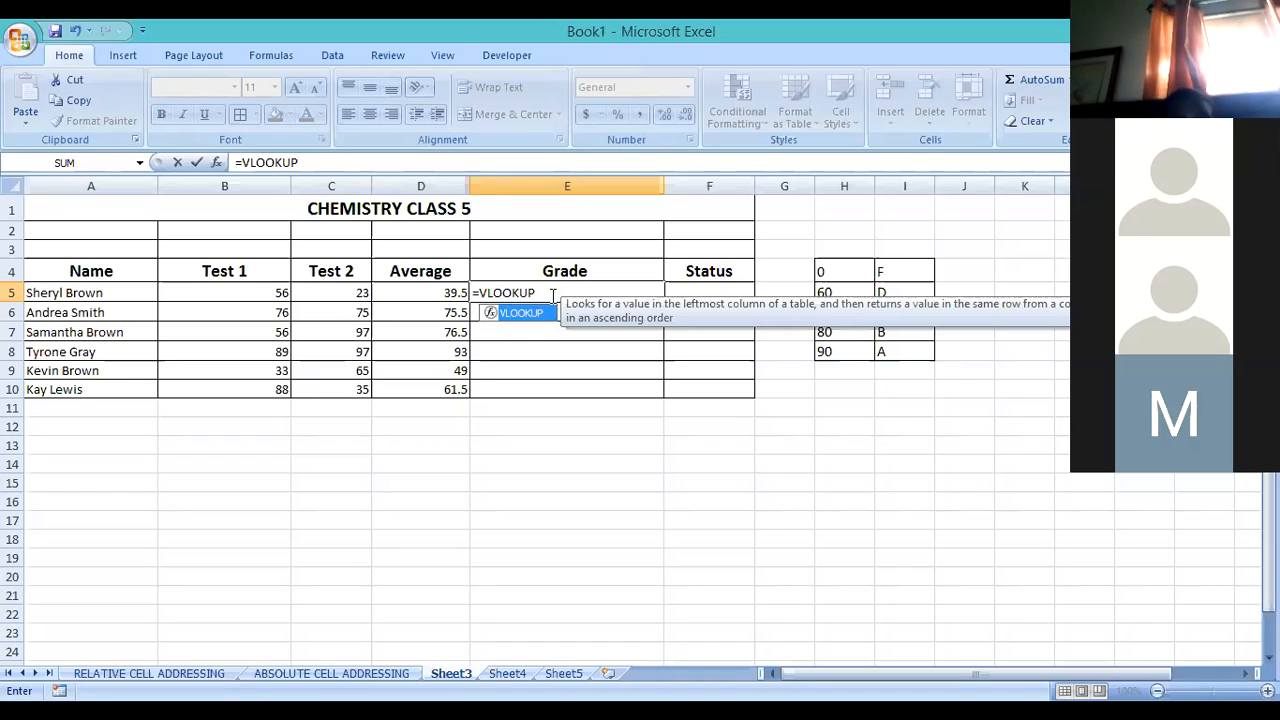
{"action": "type", "text": "("}
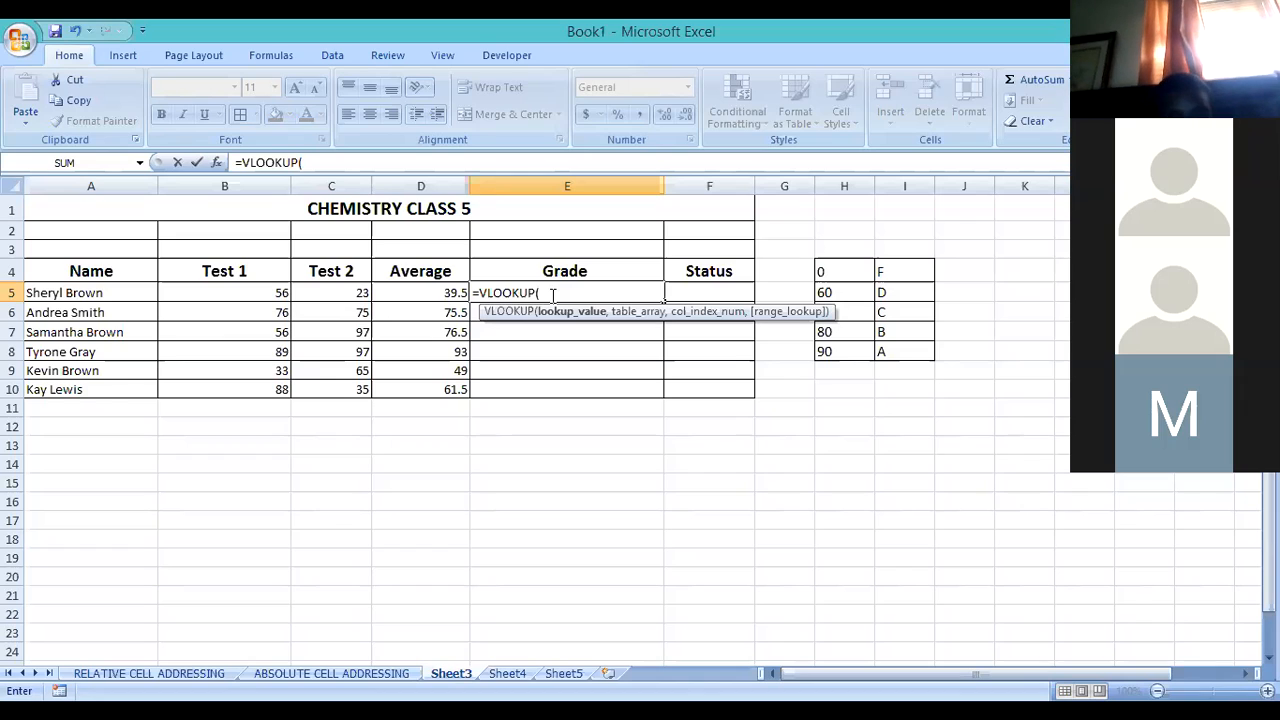
{"action": "type", "text": "D5"}
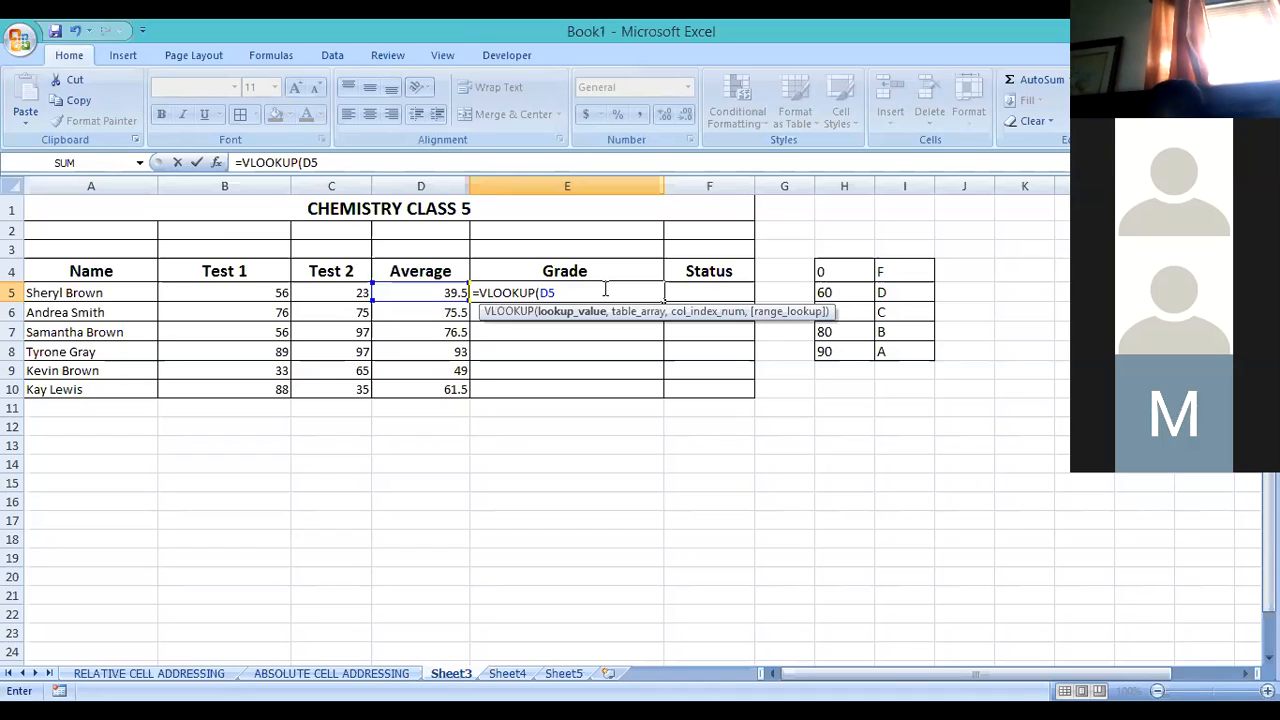
{"action": "type", "text": ","}
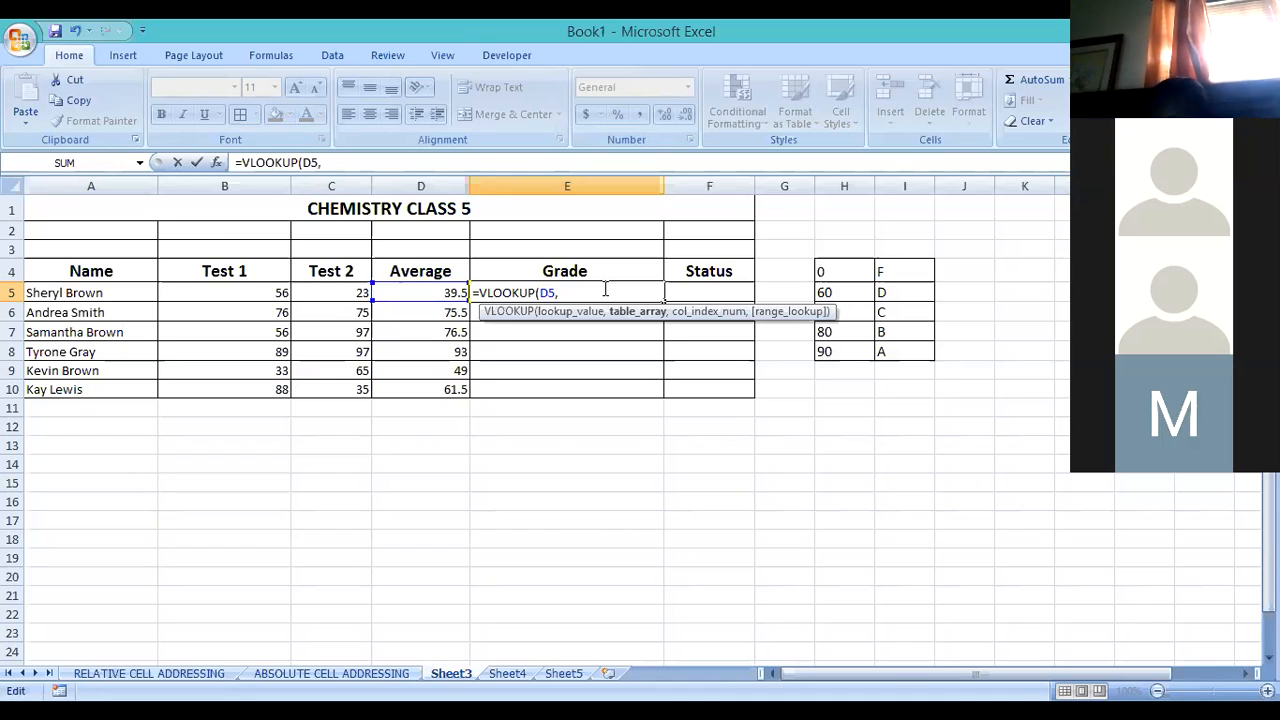